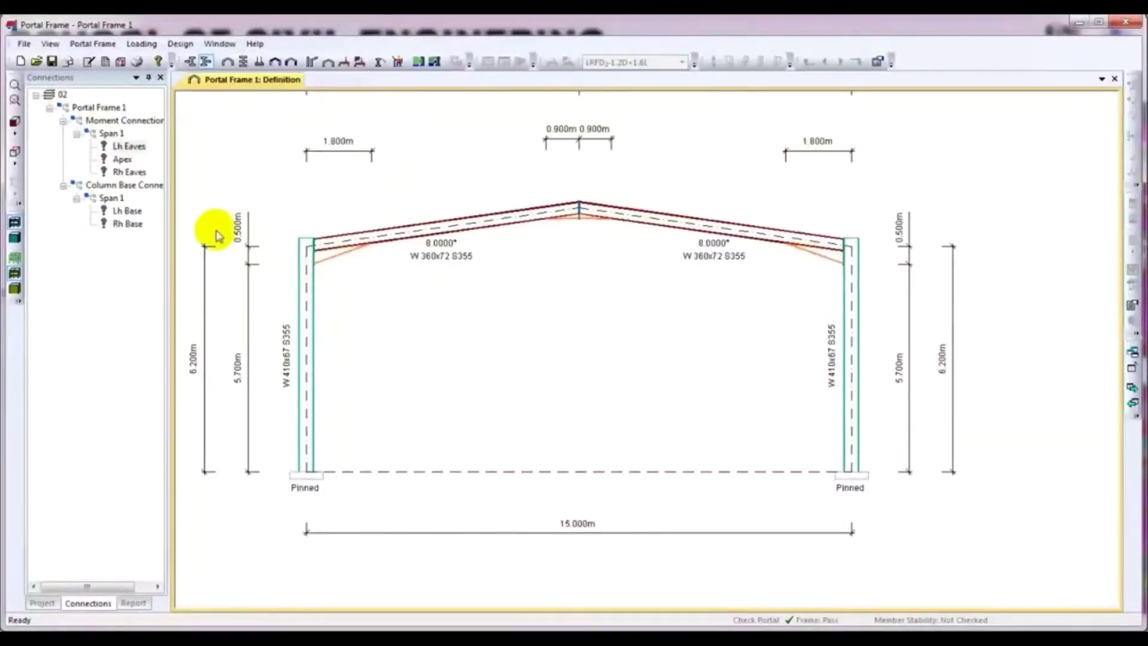
Open the Span 1 Lh Eaves connection in 3-D and orbit, zoom and pan around it.
{"action": "right_click", "coordinate": [119, 146]}
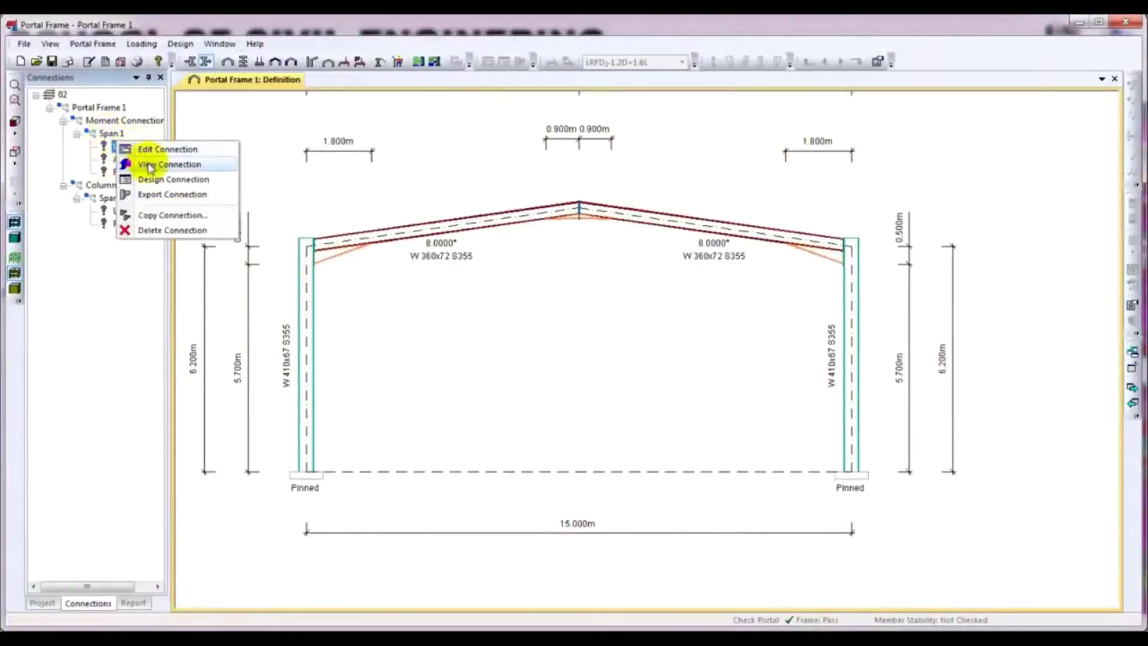
{"action": "left_click", "coordinate": [149, 161]}
{"action": "left_click_drag", "start_coordinate": [576, 371], "coordinate": [653, 446]}
{"action": "scroll", "coordinate": [436, 289], "scroll_direction": "up", "scroll_amount": 5}
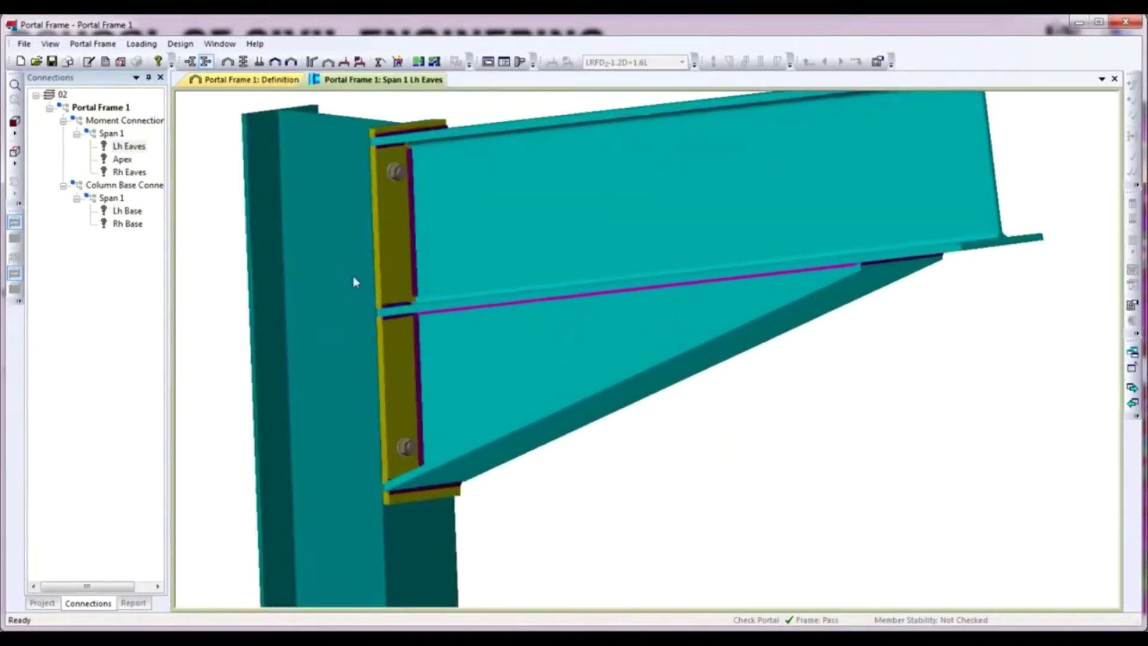
{"action": "scroll", "coordinate": [355, 281], "scroll_direction": "down", "scroll_amount": 5}
{"action": "left_click_drag", "start_coordinate": [359, 274], "coordinate": [435, 296]}
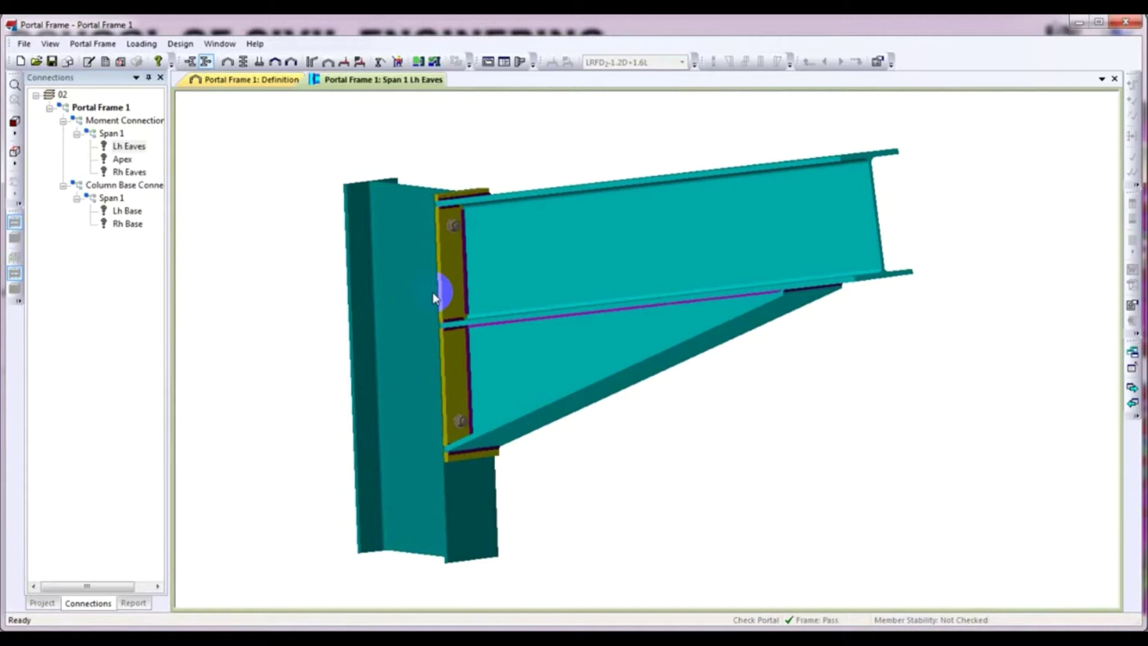
{"action": "middle_click_drag", "start_coordinate": [433, 292], "coordinate": [457, 256]}
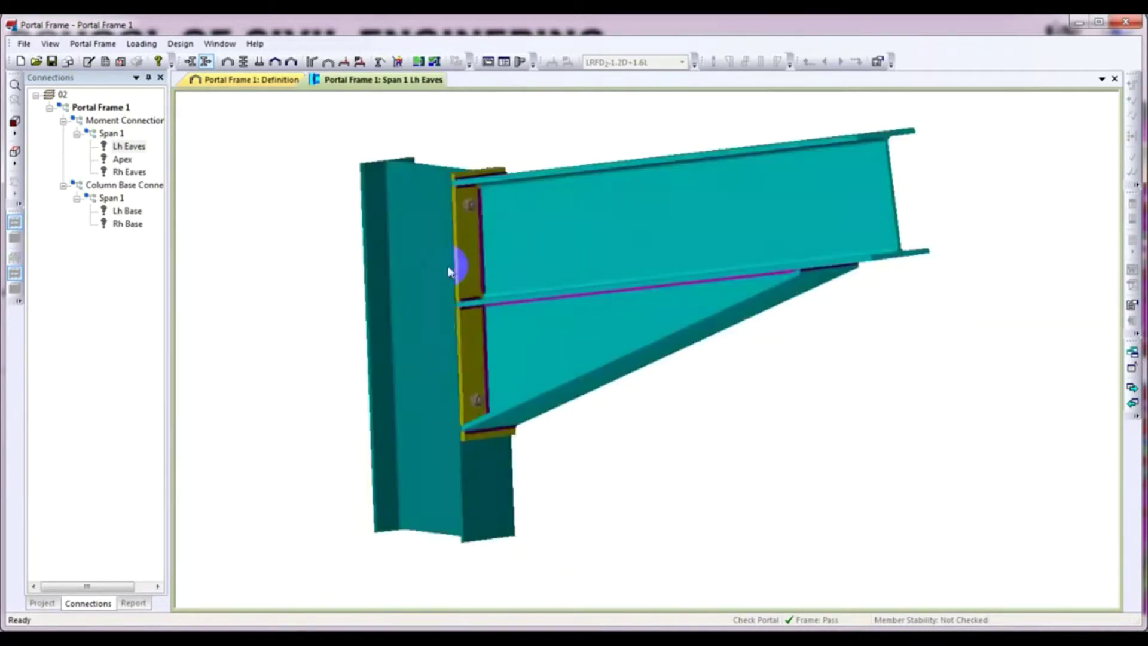
Close the Span 1 Lh Eaves tab and recentre the Portal Frame 1 Definition elevation.
{"action": "right_click", "coordinate": [358, 82]}
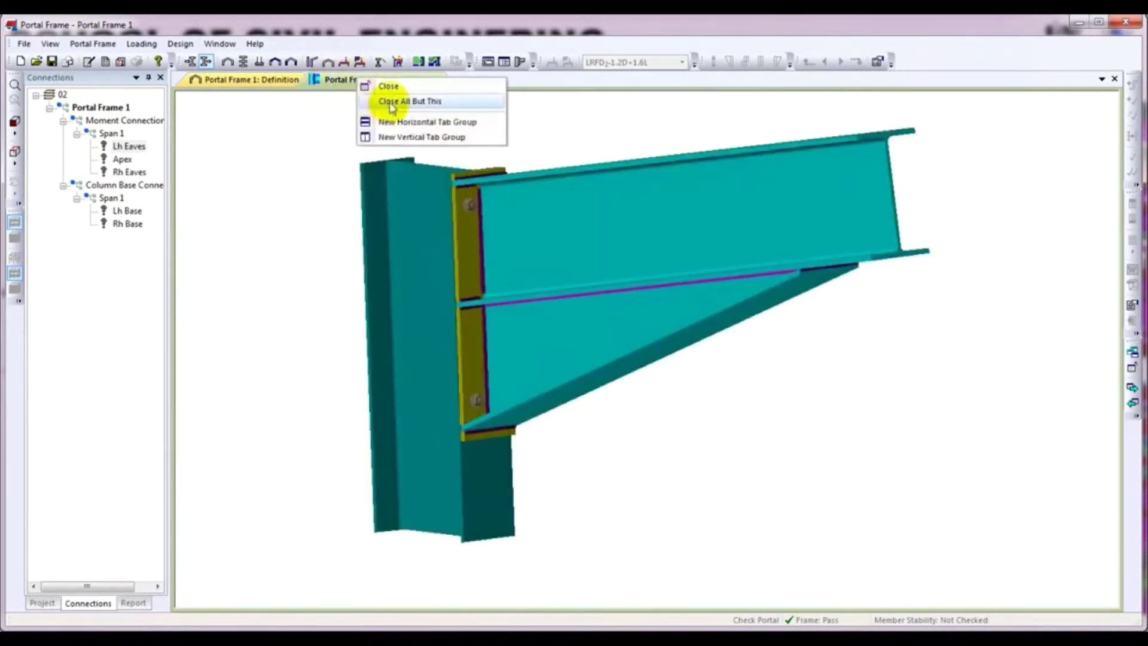
{"action": "left_click", "coordinate": [389, 86]}
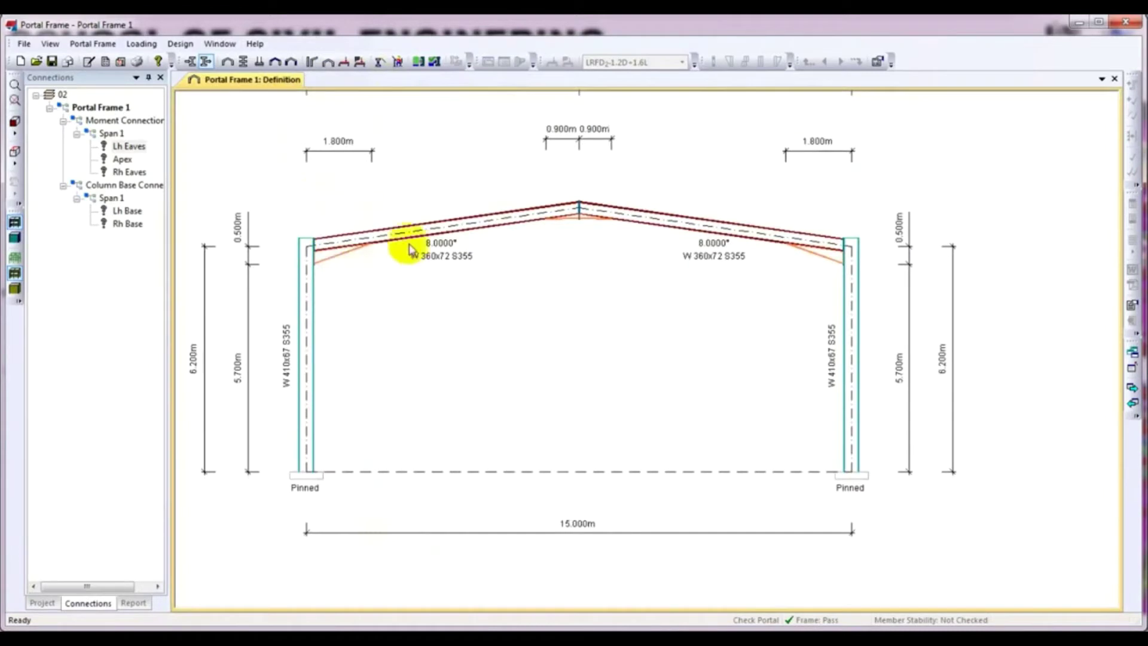
{"action": "scroll", "coordinate": [315, 243], "scroll_direction": "up", "scroll_amount": 5}
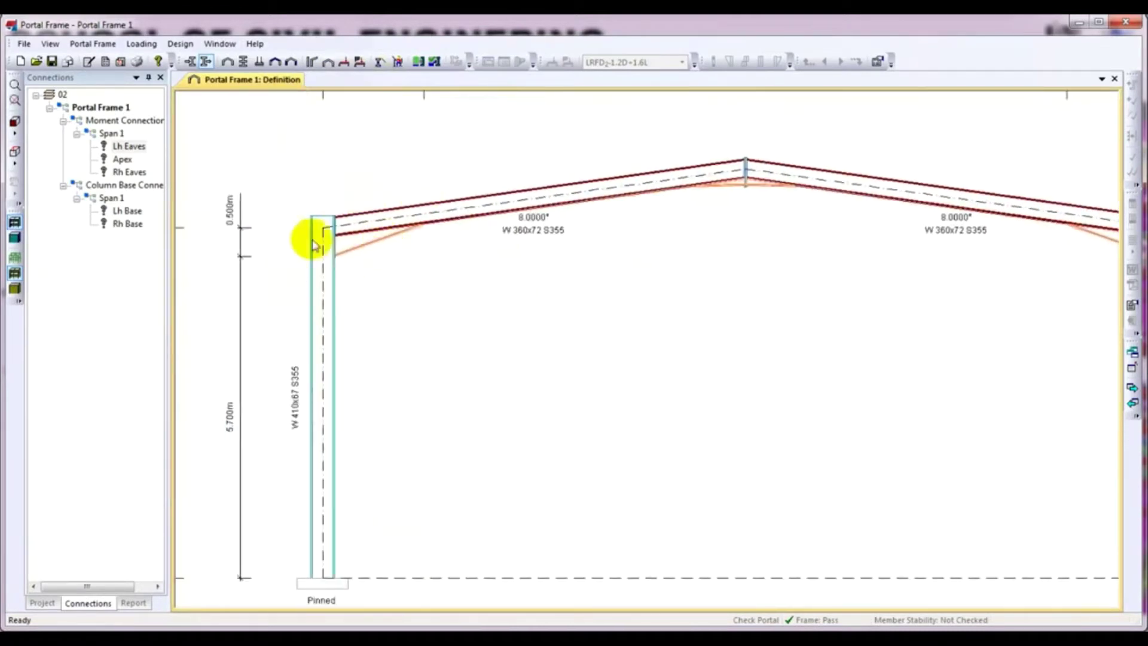
{"action": "scroll", "coordinate": [285, 226], "scroll_direction": "down", "scroll_amount": 4}
{"action": "middle_click_drag", "start_coordinate": [437, 320], "coordinate": [328, 321]}
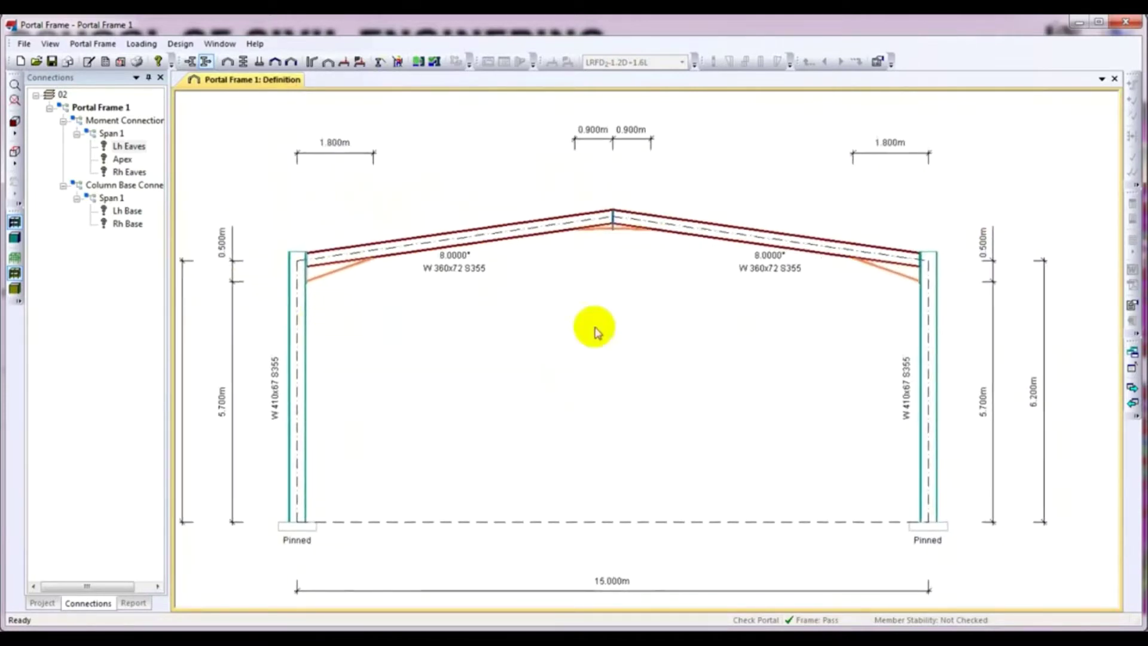
{"action": "scroll", "coordinate": [905, 290], "scroll_direction": "up", "scroll_amount": 2}
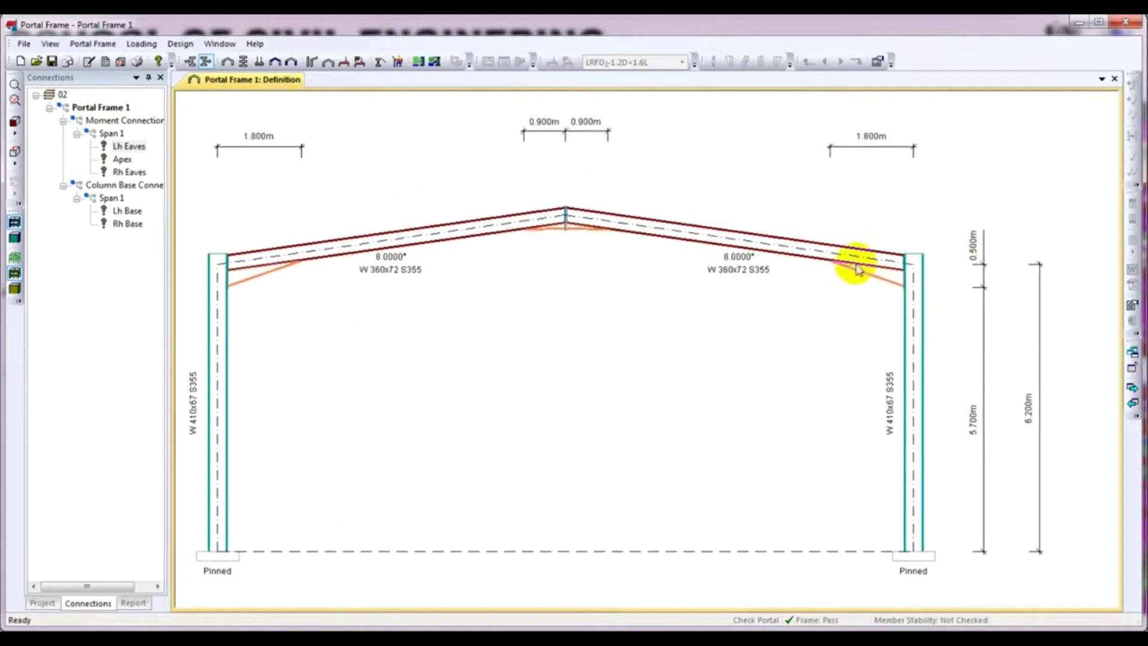
{"action": "scroll", "coordinate": [858, 269], "scroll_direction": "down", "scroll_amount": 3}
{"action": "middle_click_drag", "start_coordinate": [743, 318], "coordinate": [692, 302]}
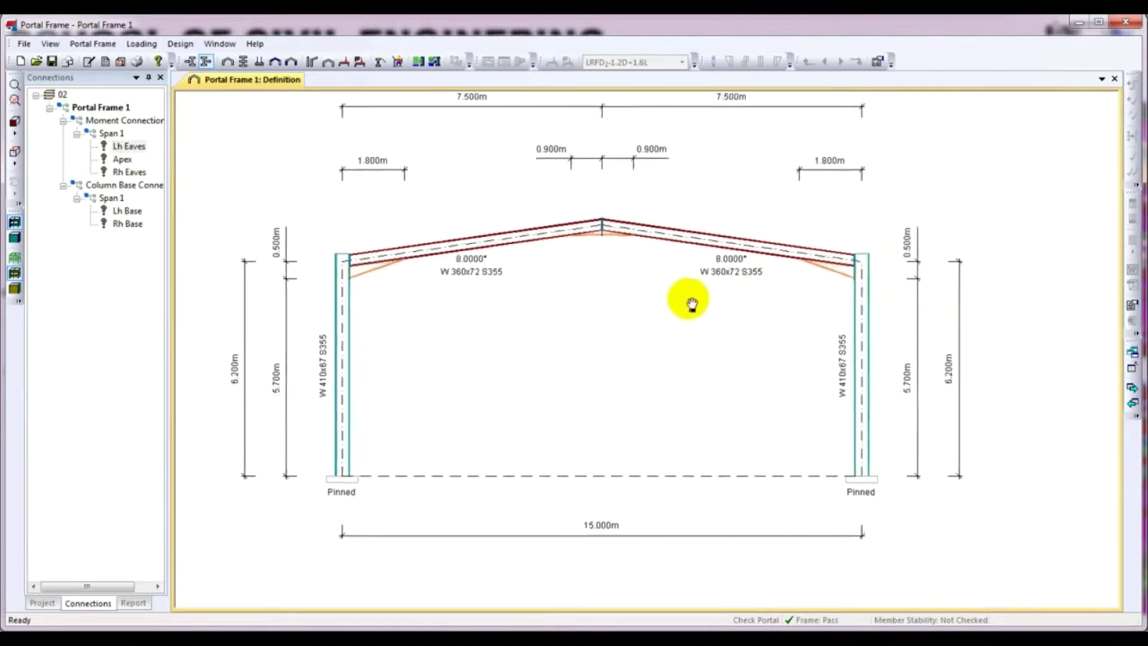
{"action": "right_click", "coordinate": [128, 172]}
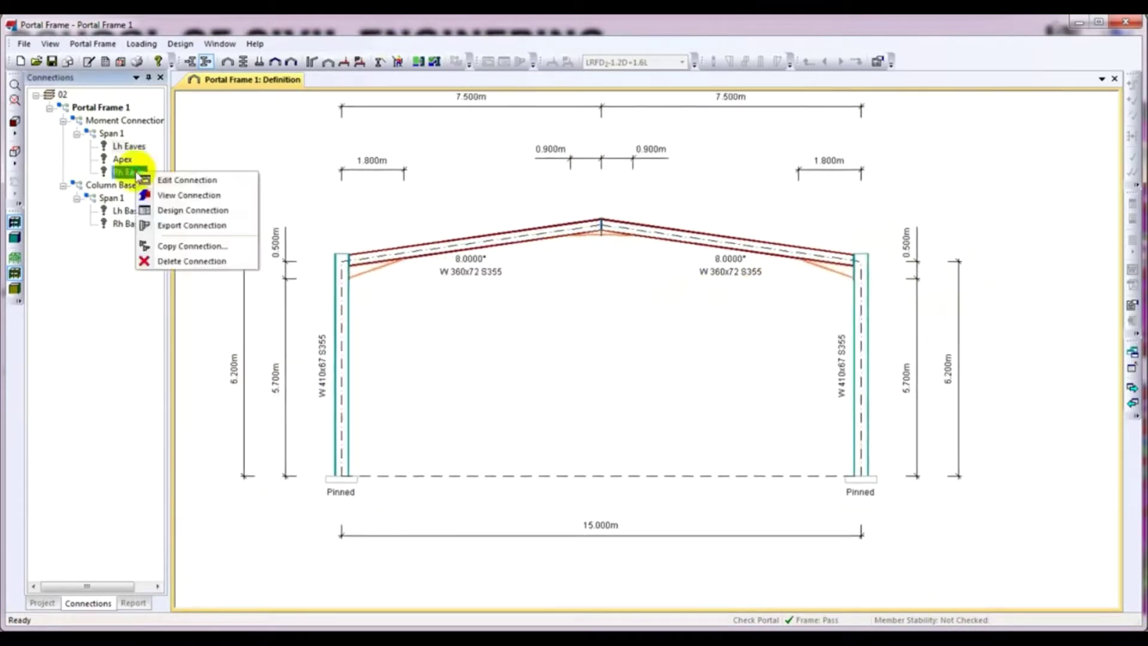
{"action": "left_click", "coordinate": [183, 180]}
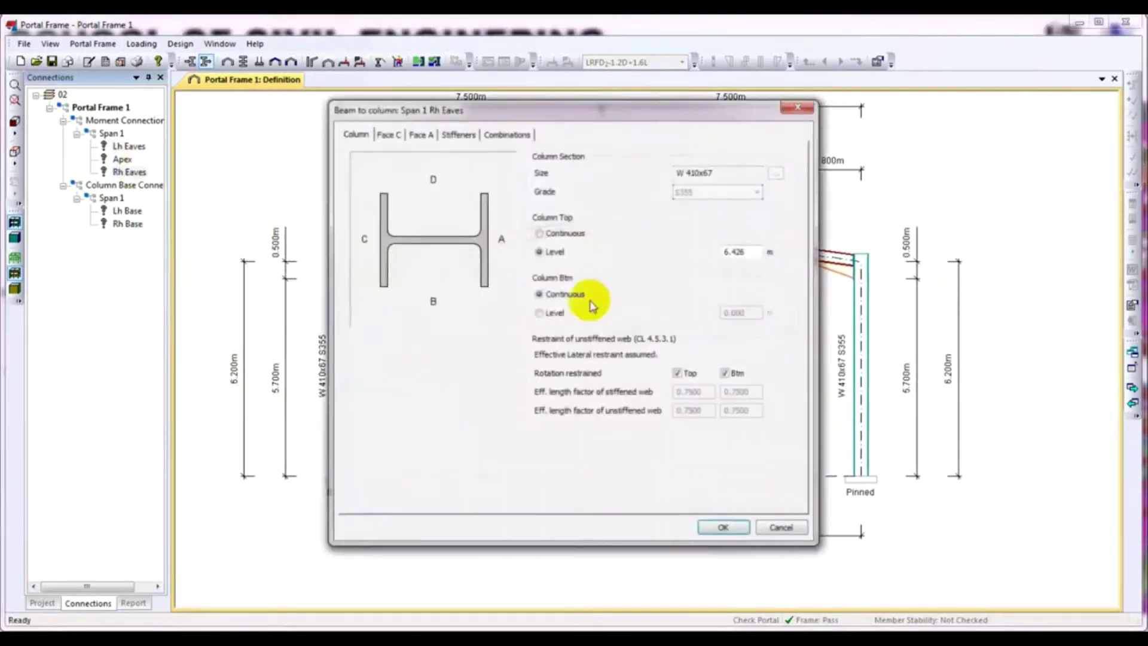
{"action": "left_click", "coordinate": [388, 136]}
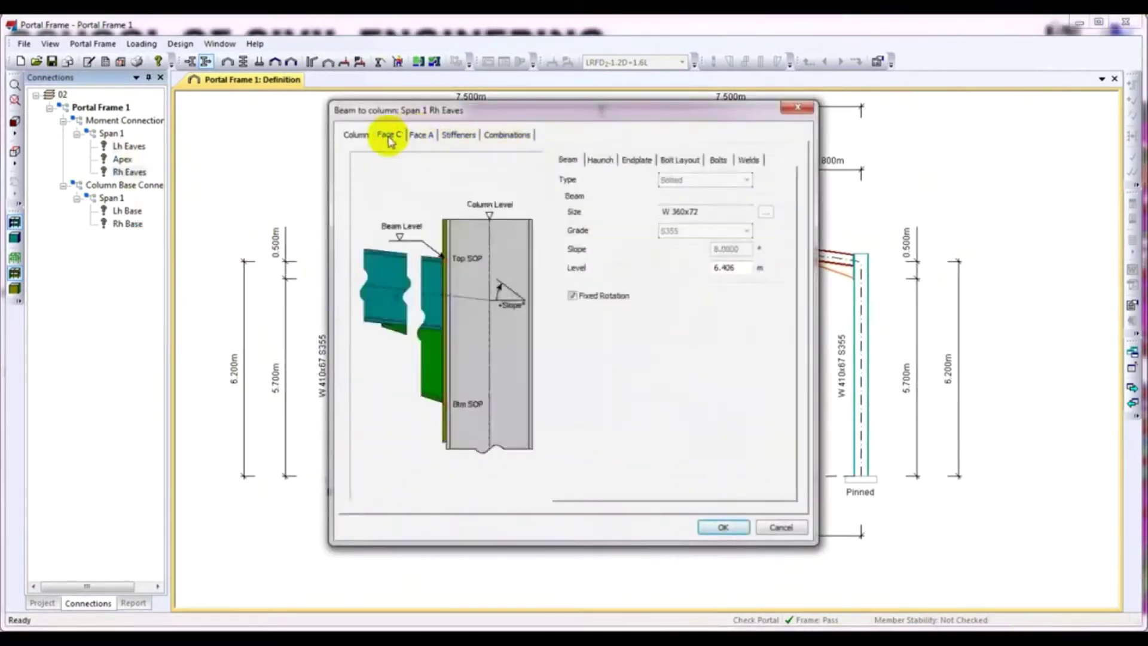
{"action": "left_click", "coordinate": [432, 137]}
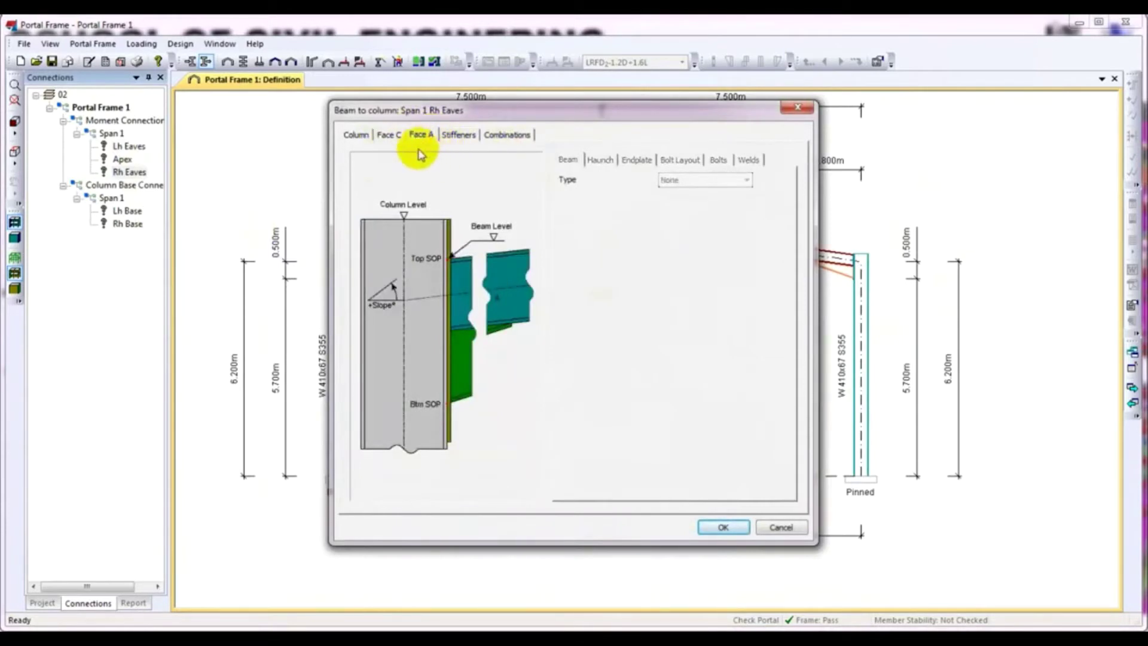
{"action": "left_click", "coordinate": [389, 136]}
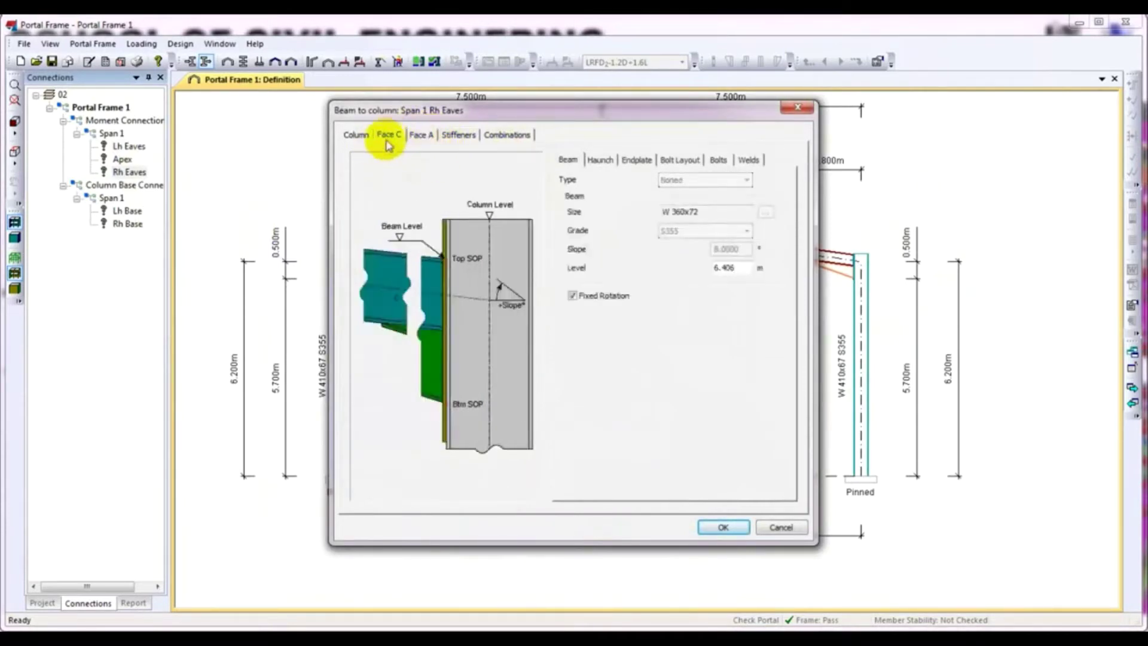
{"action": "left_click", "coordinate": [797, 108]}
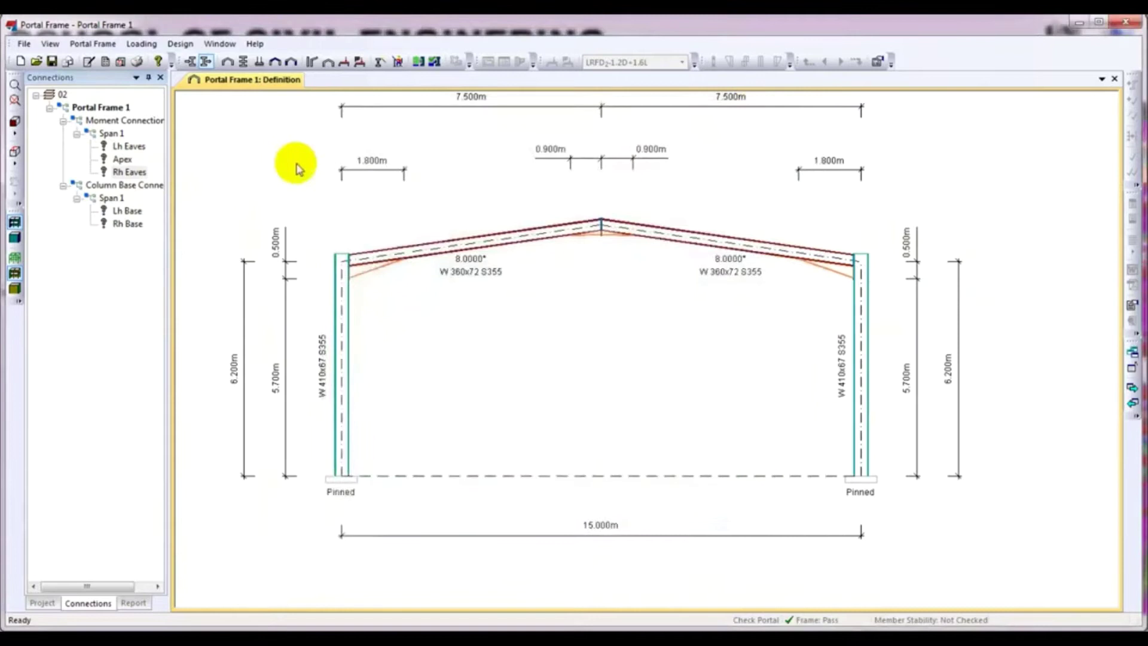
Export the Apex connection from the Connections tree for detailed design.
{"action": "left_click", "coordinate": [120, 160]}
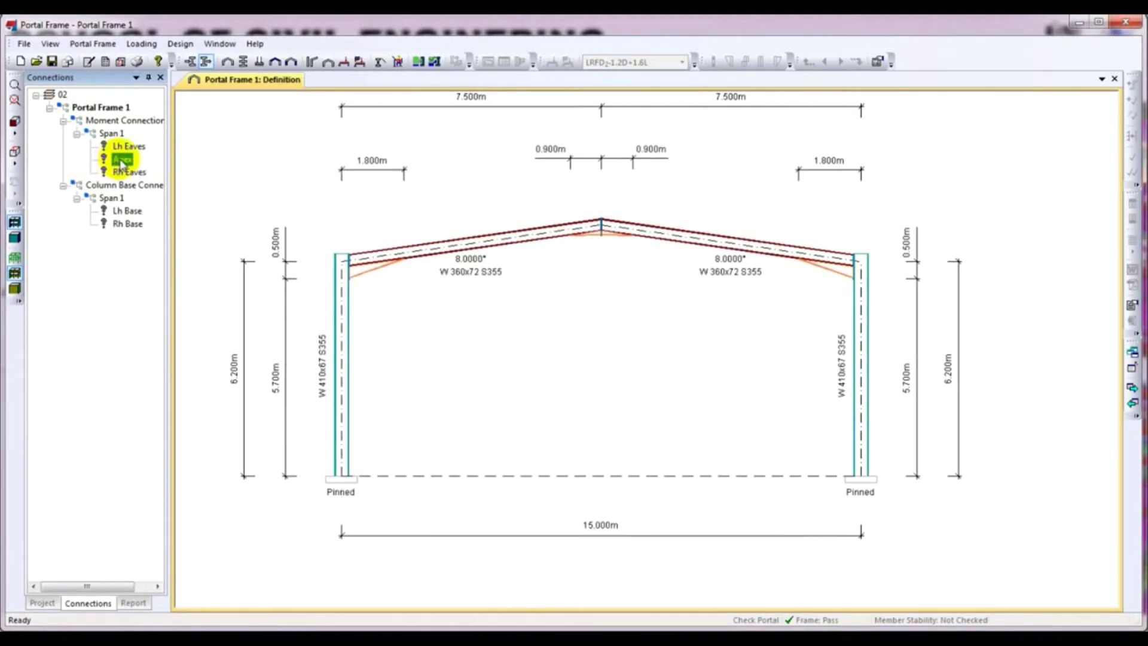
{"action": "right_click", "coordinate": [122, 162]}
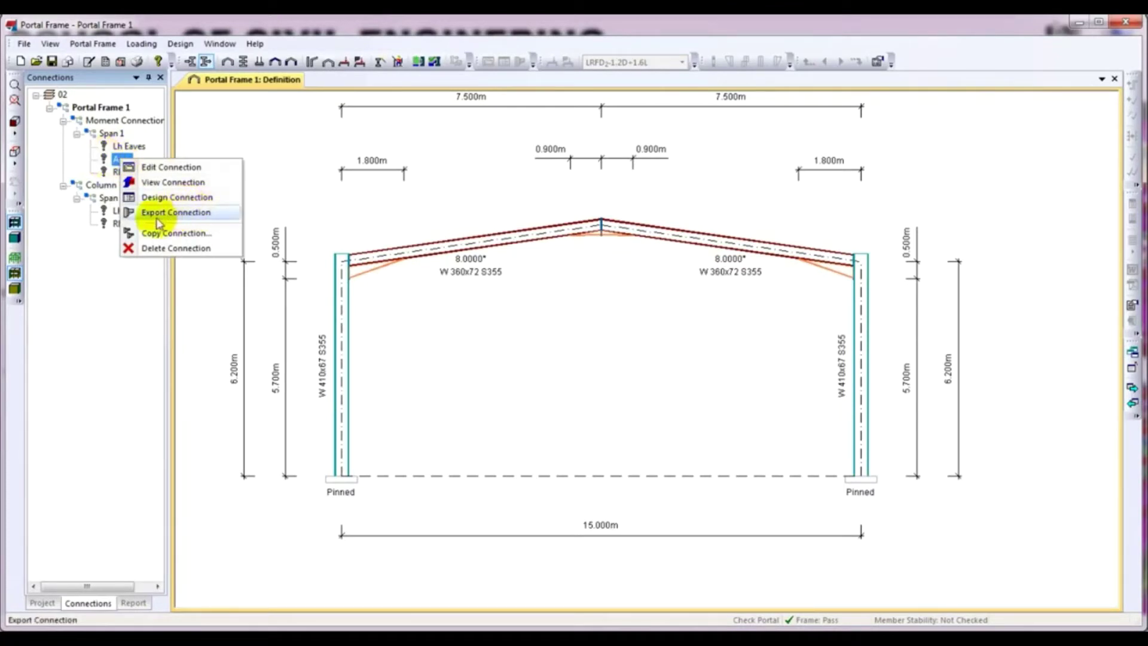
{"action": "left_click", "coordinate": [179, 213]}
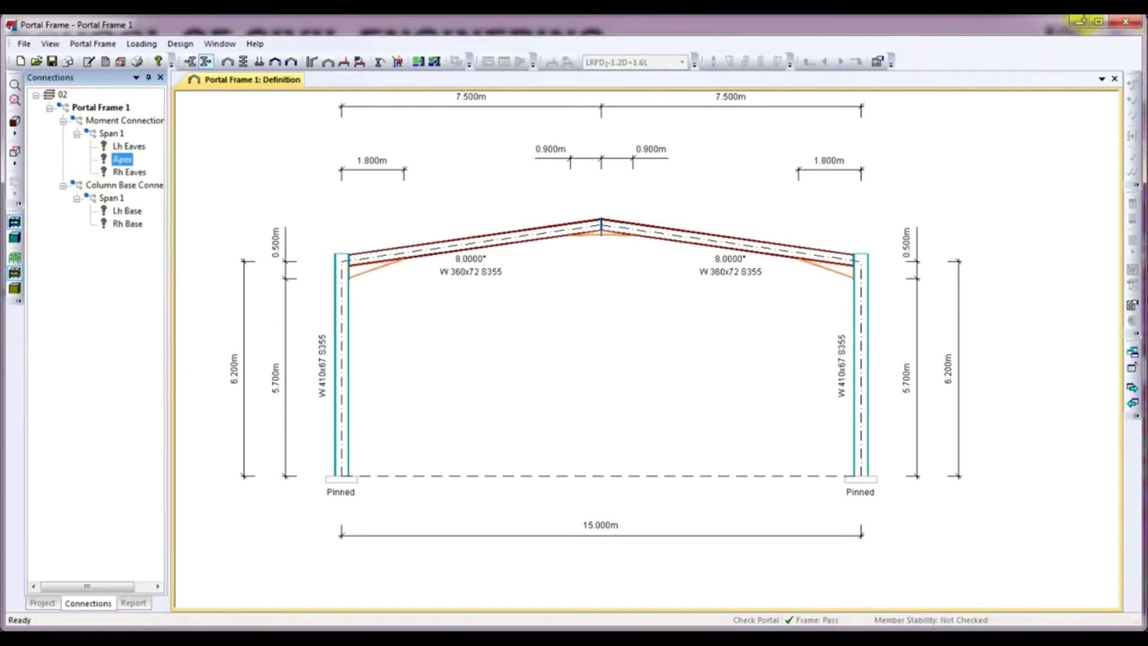
Minimize Portal Frame Designer and orbit the Span 1 Apex model to show its bolted end-plate splice.
{"action": "left_click", "coordinate": [1078, 23]}
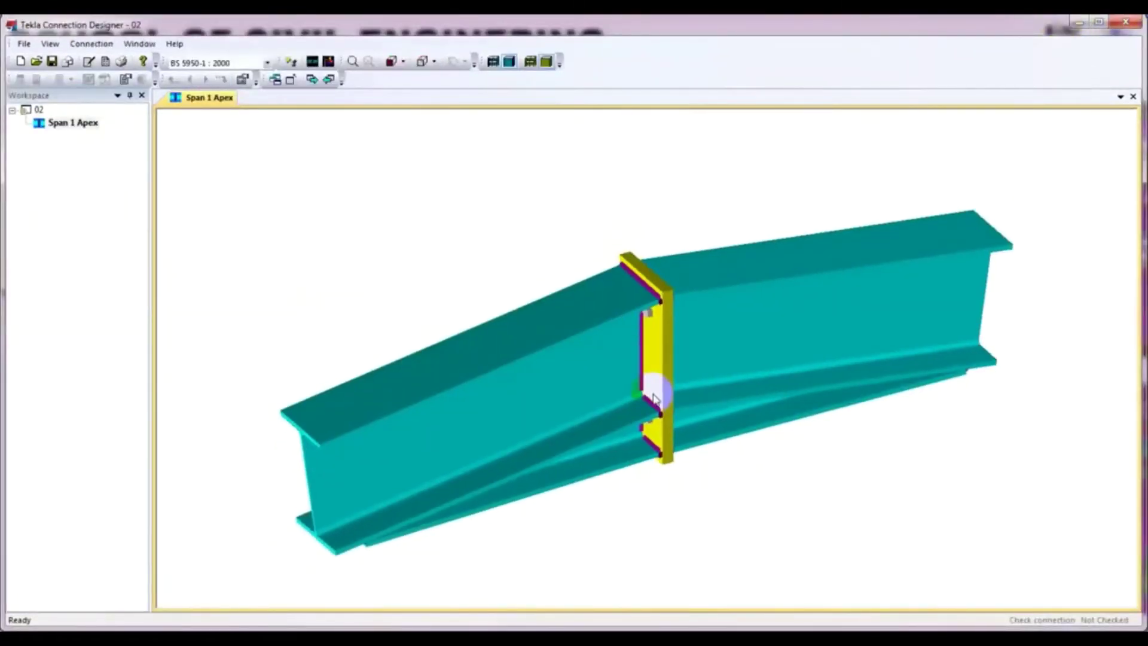
{"action": "left_click_drag", "start_coordinate": [649, 402], "coordinate": [591, 504]}
{"action": "middle_click_drag", "start_coordinate": [628, 359], "coordinate": [679, 328]}
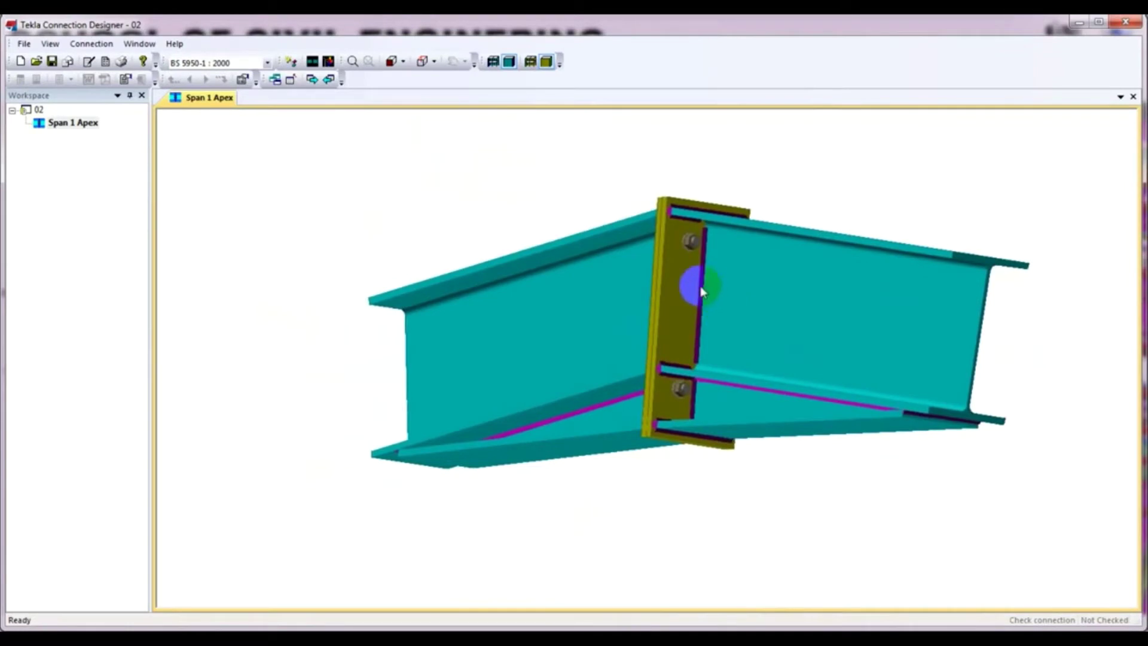
{"action": "middle_click_drag", "start_coordinate": [361, 403], "coordinate": [377, 393]}
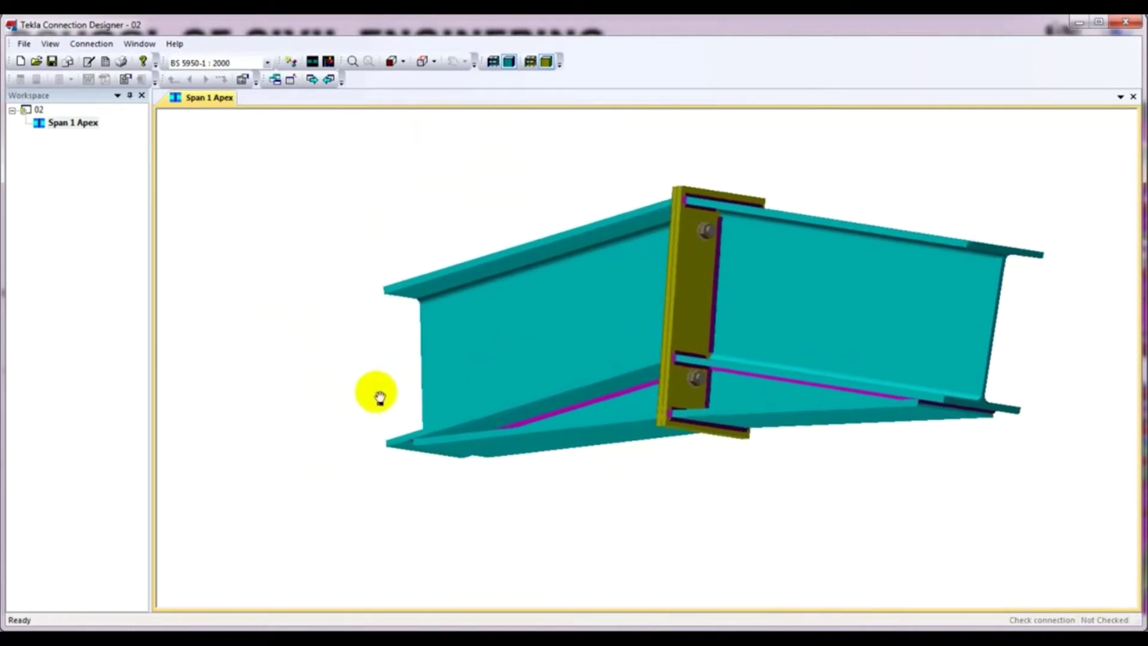
Edit the Span 1 Apex connection and show its Endplate tab with the 15.9 × 225 mm S355 plate.
{"action": "right_click", "coordinate": [299, 204]}
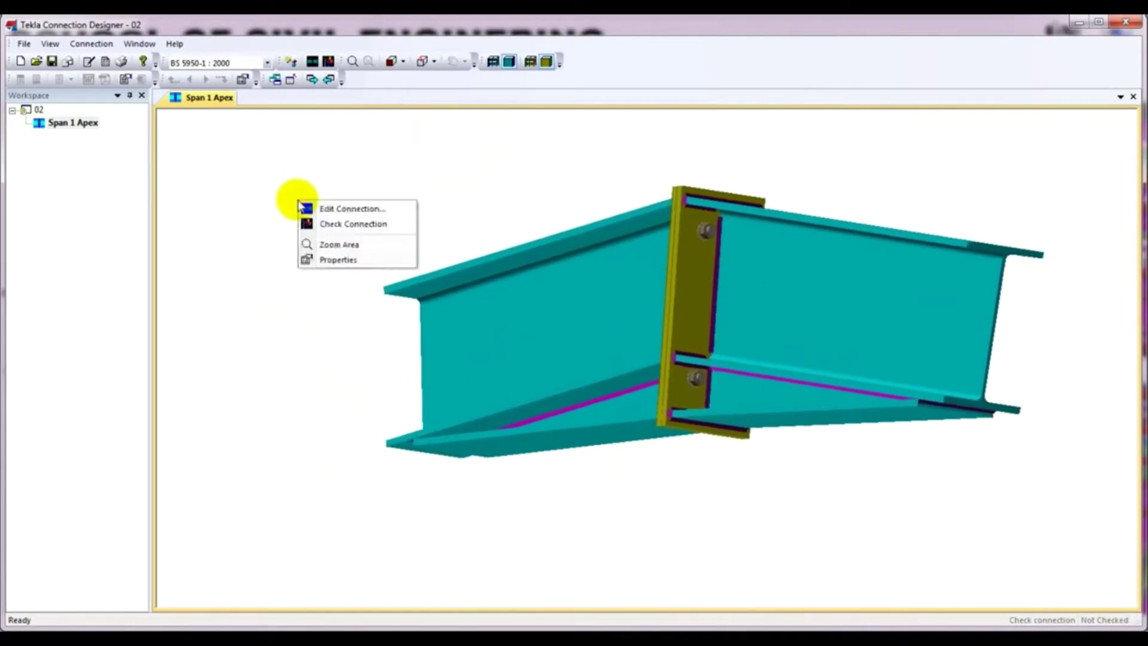
{"action": "left_click", "coordinate": [357, 208]}
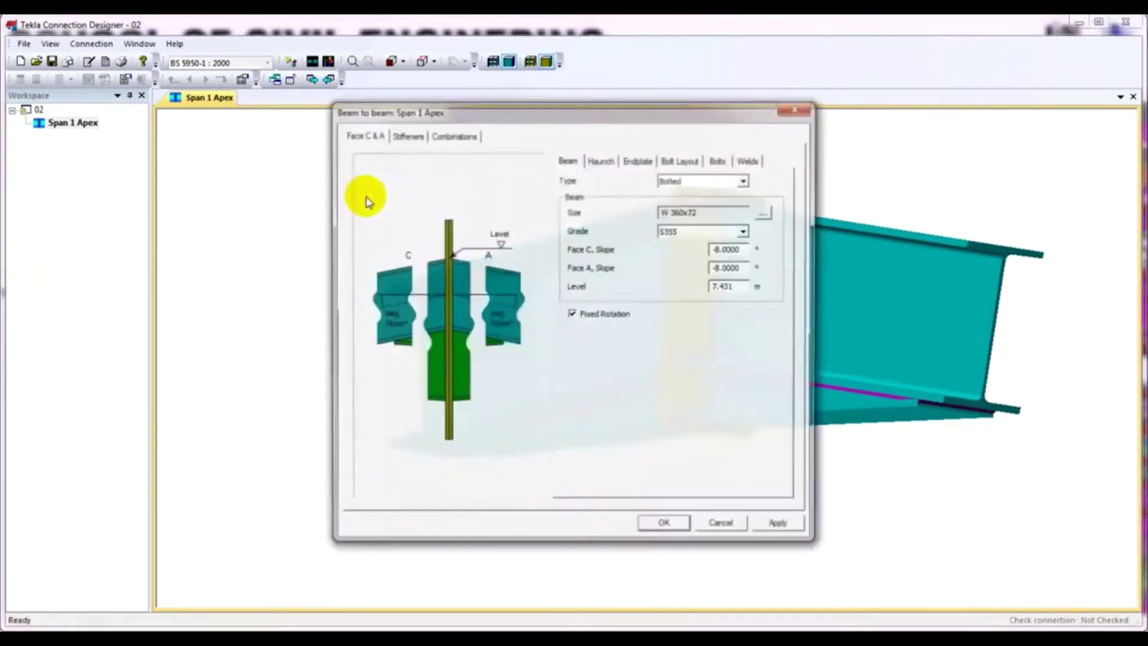
{"action": "left_click_drag", "start_coordinate": [635, 120], "coordinate": [546, 123]}
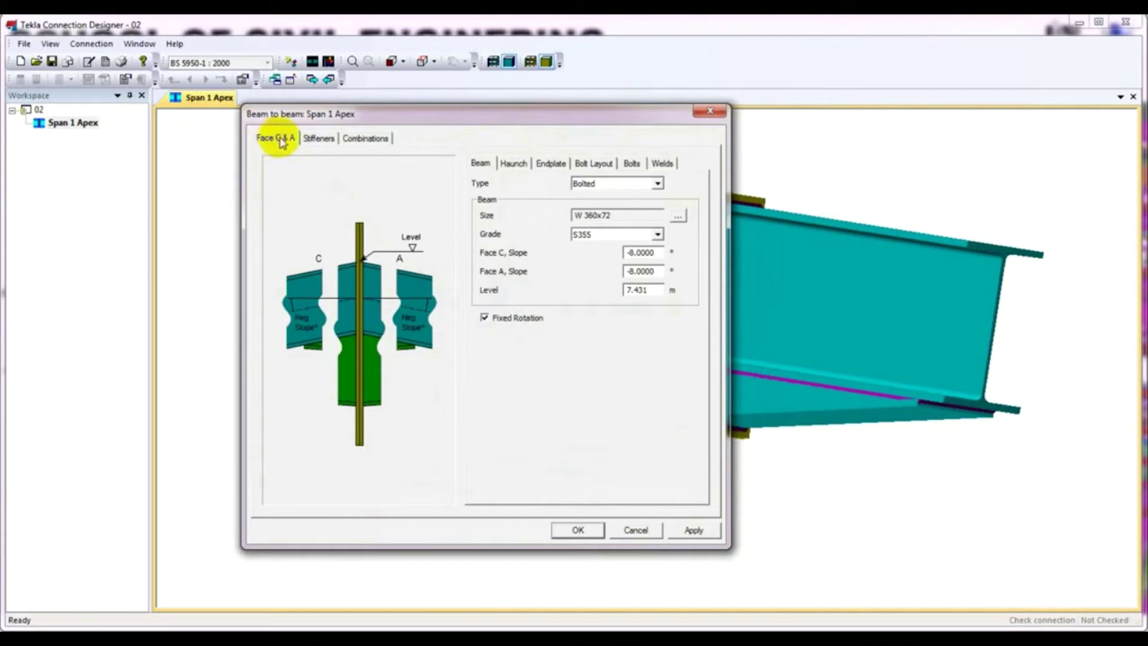
{"action": "left_click_drag", "start_coordinate": [501, 114], "coordinate": [497, 113]}
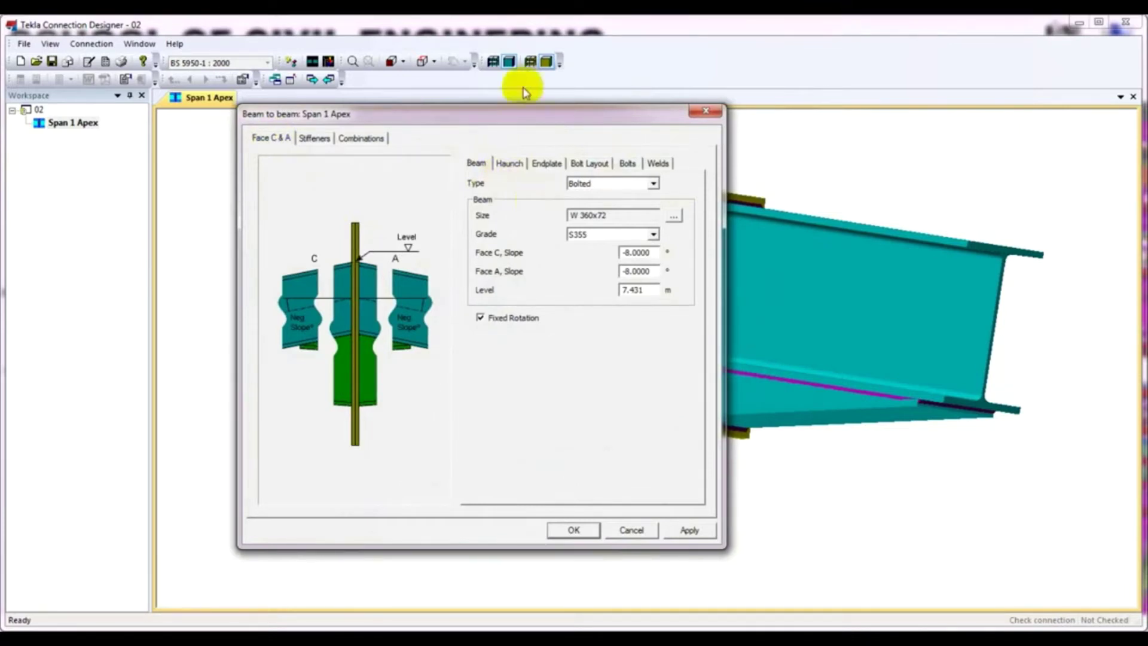
{"action": "left_click_drag", "start_coordinate": [504, 113], "coordinate": [498, 103]}
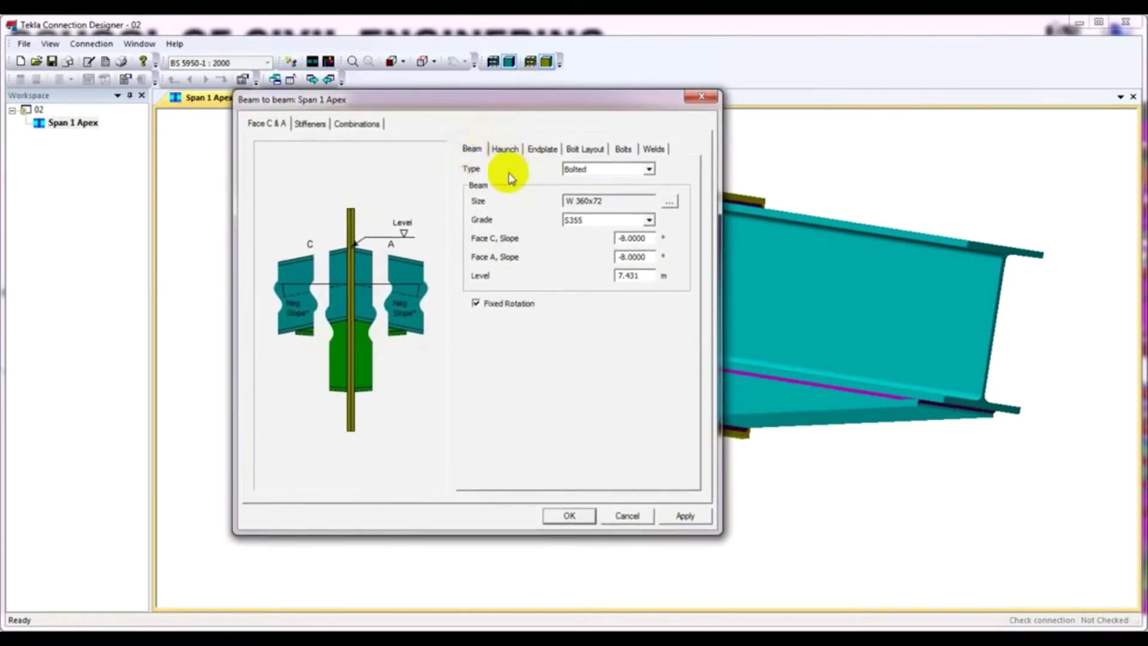
{"action": "left_click", "coordinate": [505, 149]}
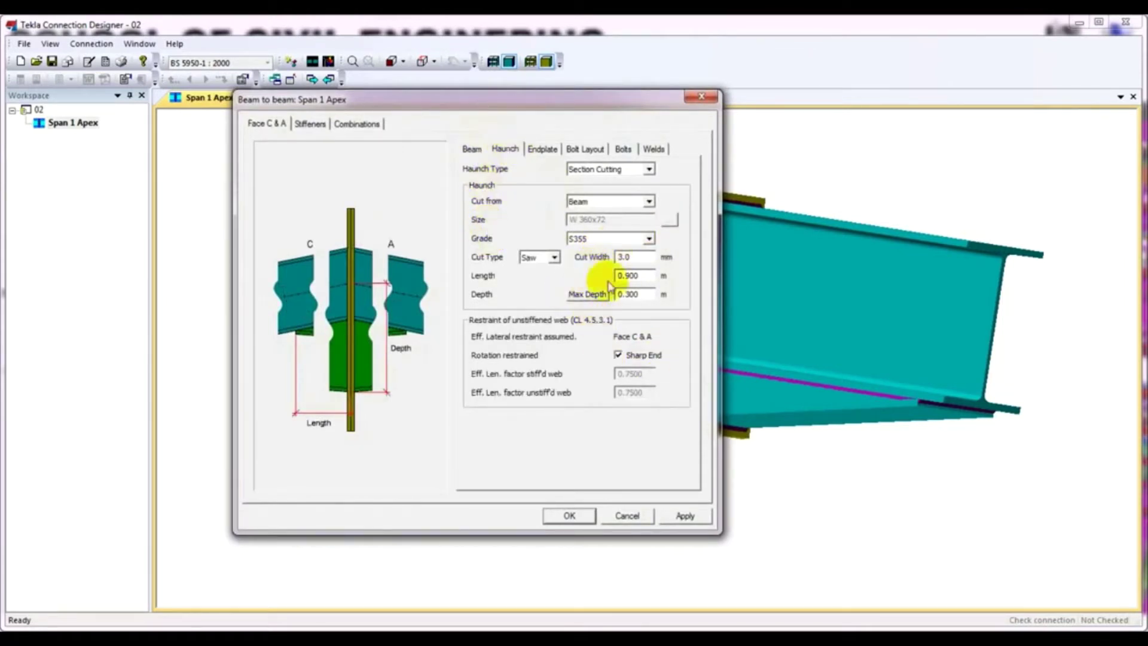
{"action": "left_click", "coordinate": [544, 151]}
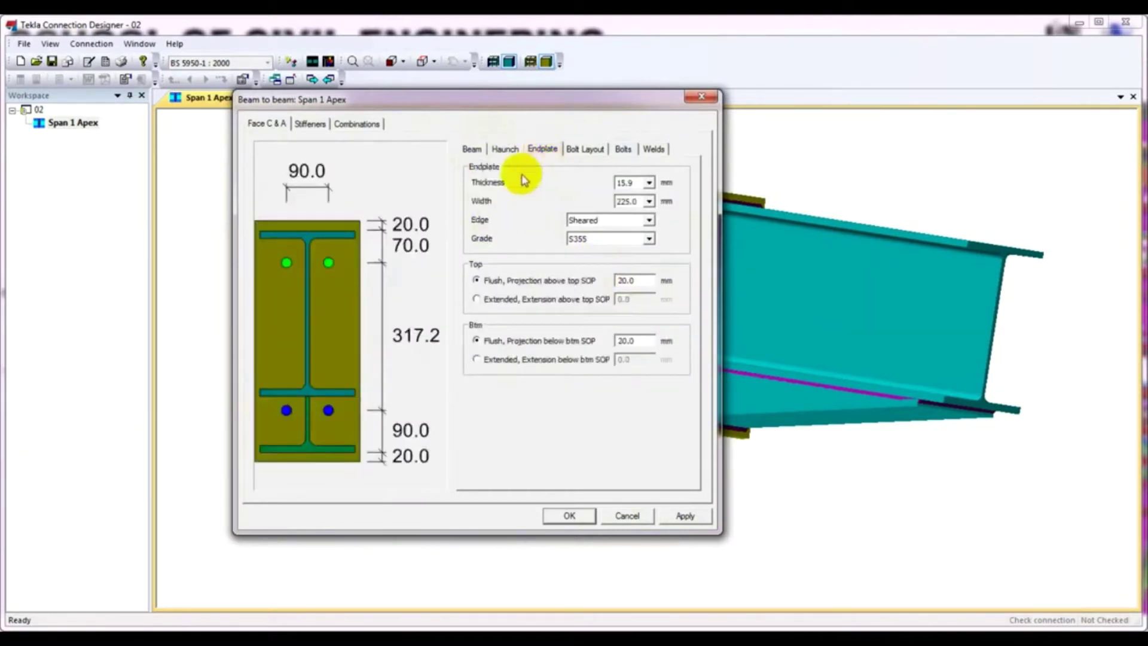
Keep the S355, 15.9 mm end plate and set its top and bottom flush projections to 25.0 mm.
{"action": "left_click_drag", "start_coordinate": [538, 105], "coordinate": [513, 112]}
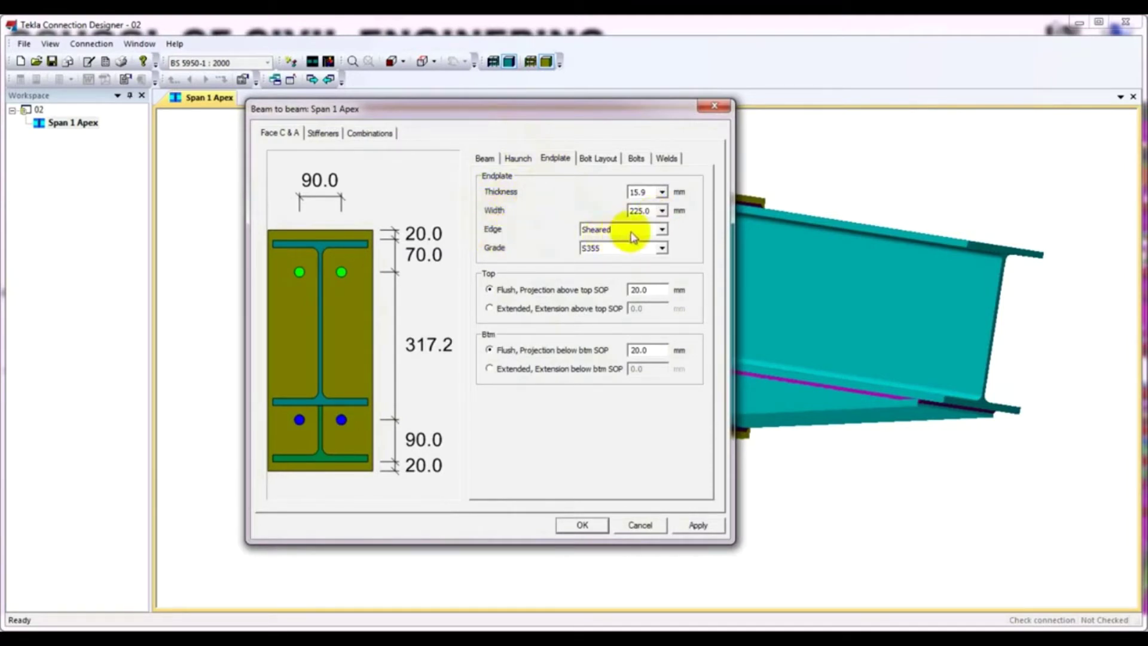
{"action": "left_click", "coordinate": [663, 249]}
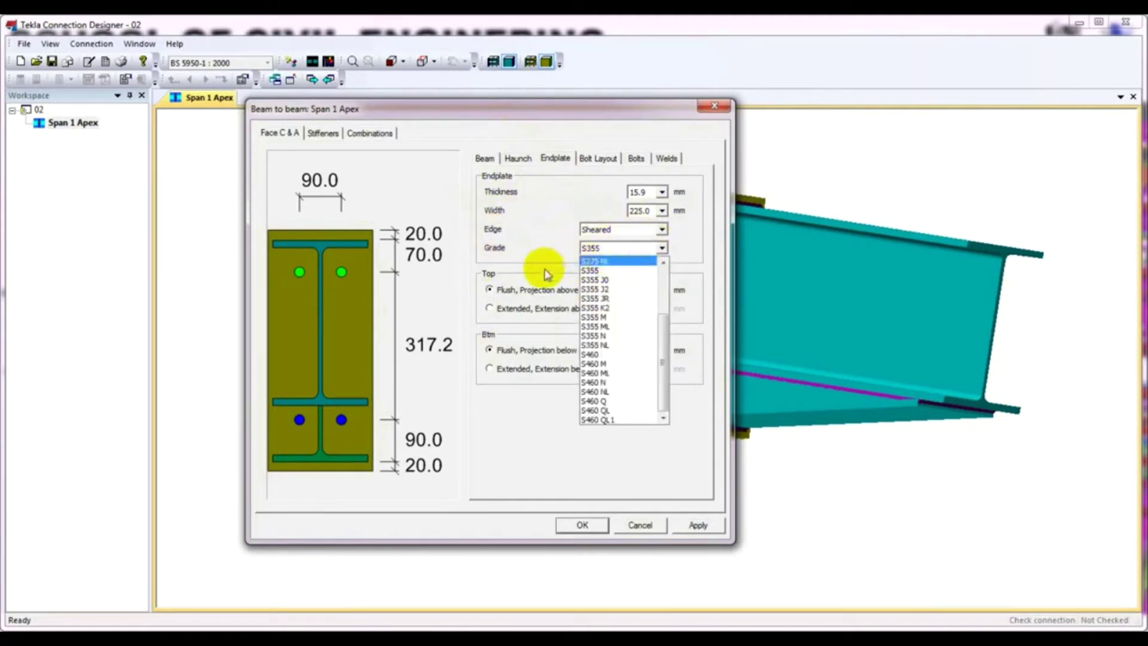
{"action": "left_click", "coordinate": [601, 273]}
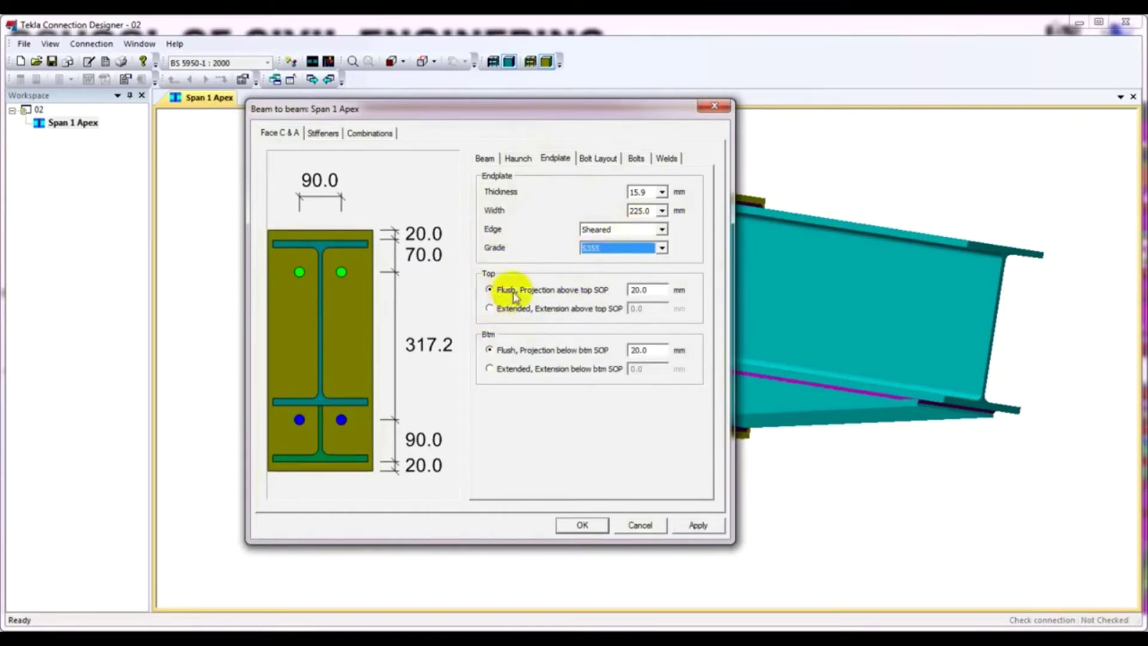
{"action": "left_click", "coordinate": [640, 291]}
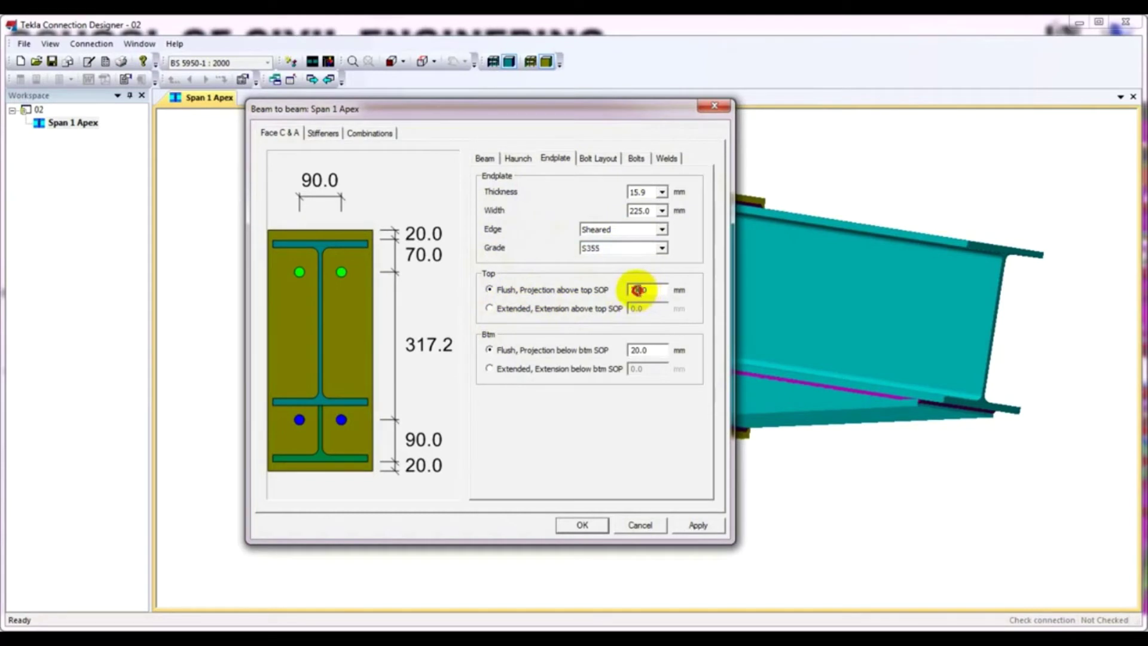
{"action": "type", "text": "2"}
{"action": "left_click", "coordinate": [545, 308]}
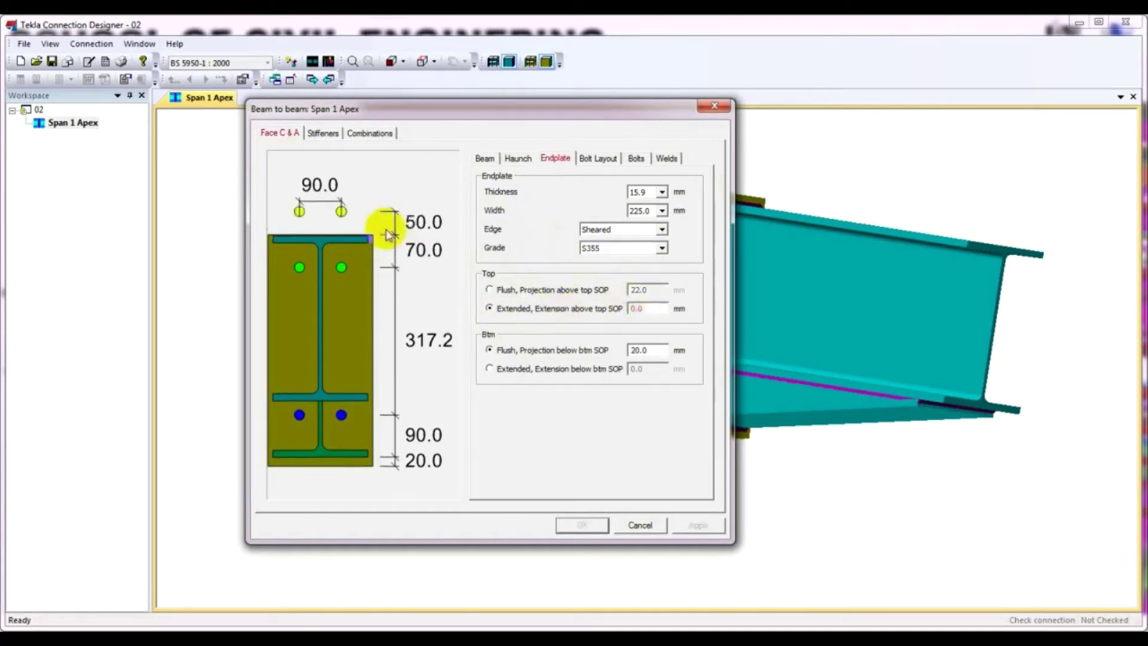
{"action": "left_click", "coordinate": [518, 290]}
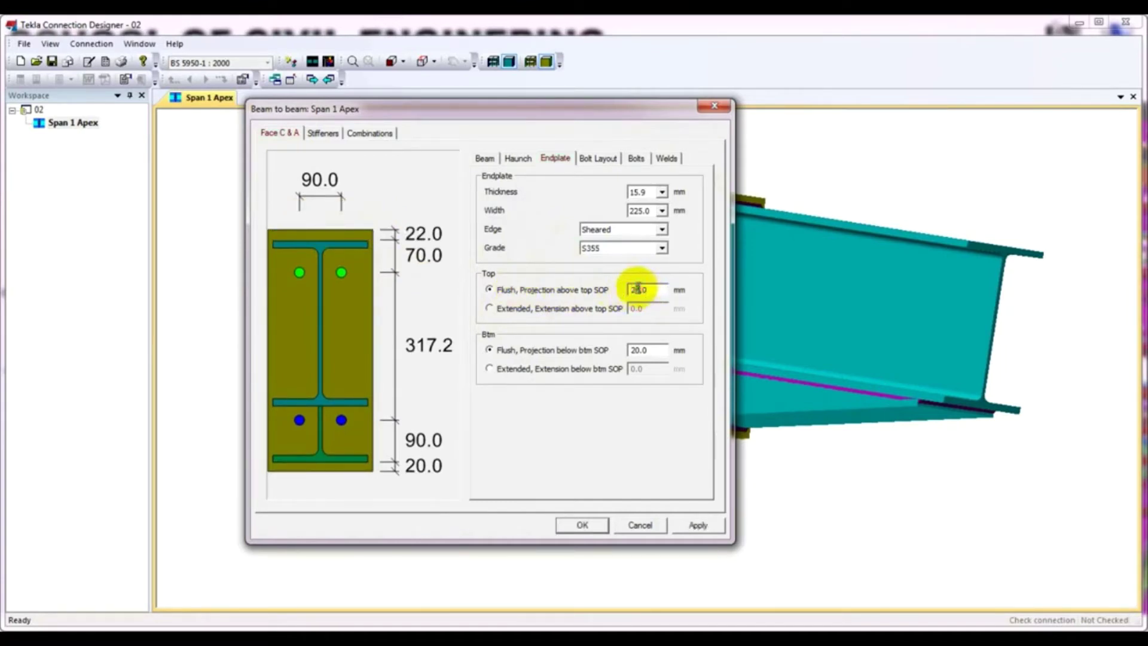
{"action": "key", "text": "BackSpace"}
{"action": "type", "text": "5"}
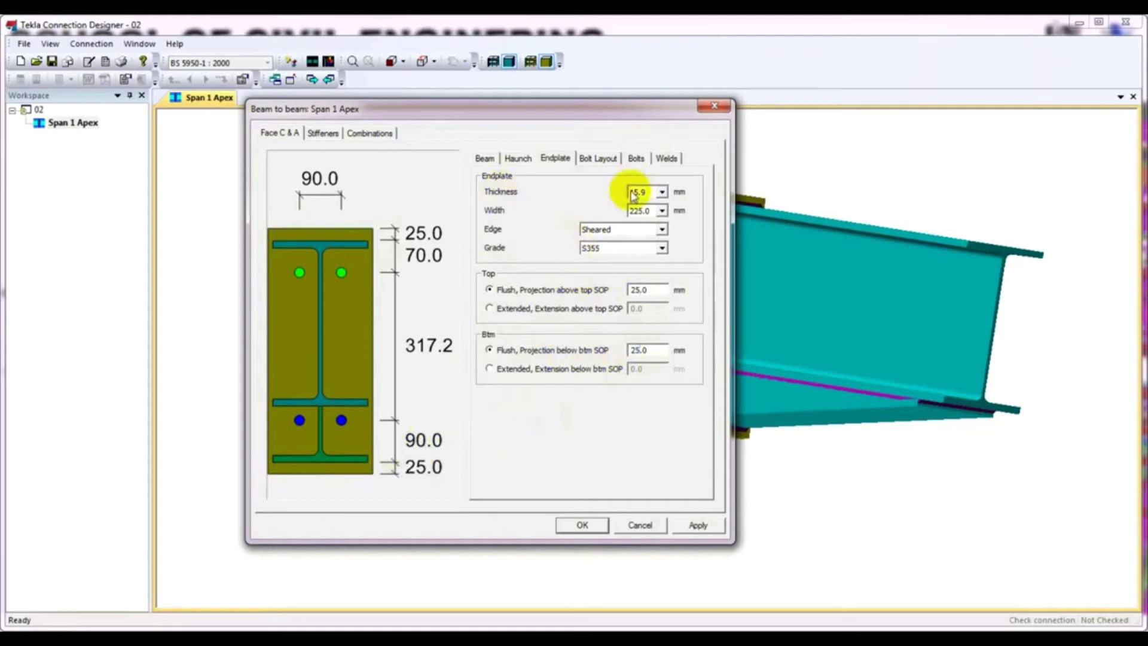
{"action": "left_click", "coordinate": [663, 193]}
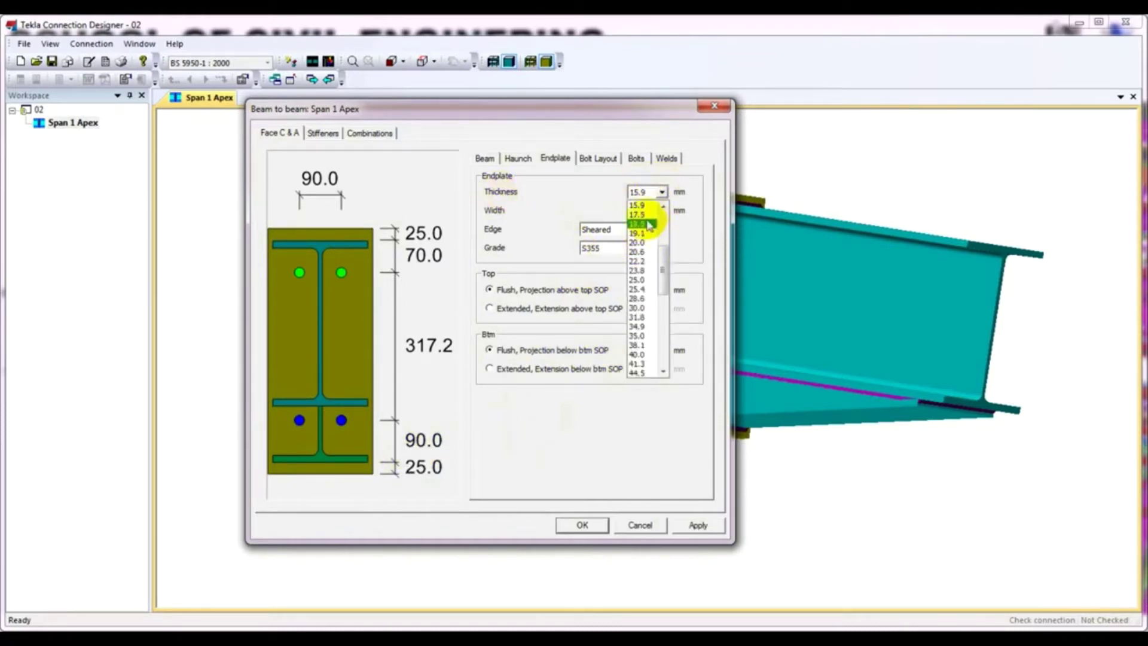
{"action": "left_click", "coordinate": [543, 200]}
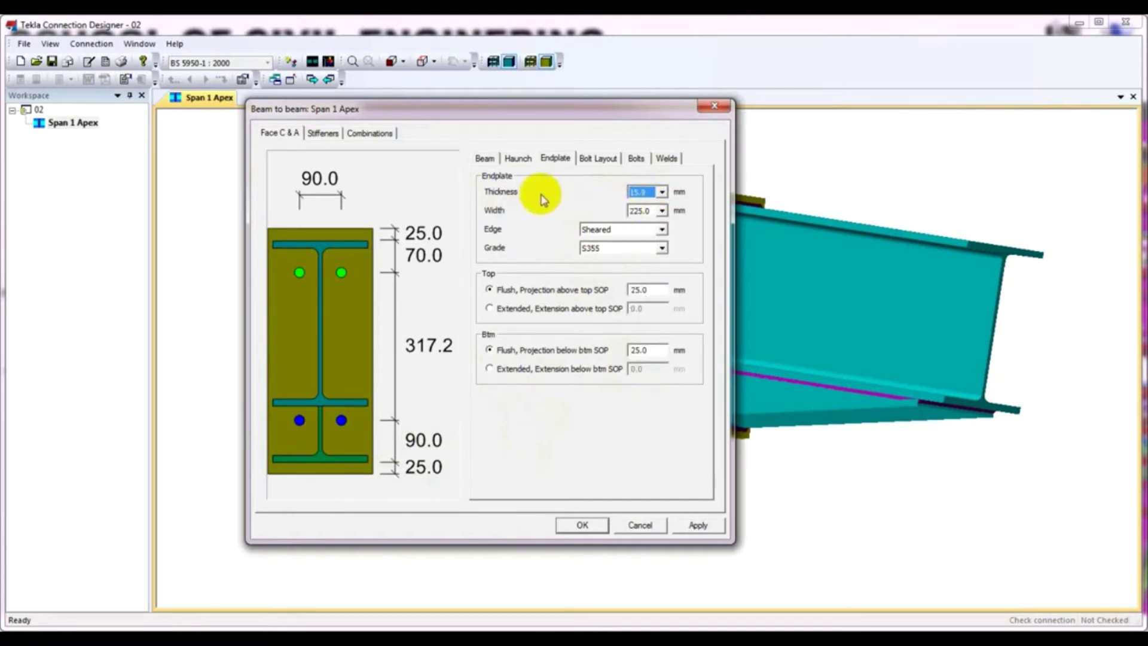
In Bolt Layout, give the top zone 2 rows at 90 offset, 120 pitch, and bottom offset 80.
{"action": "left_click", "coordinate": [605, 160]}
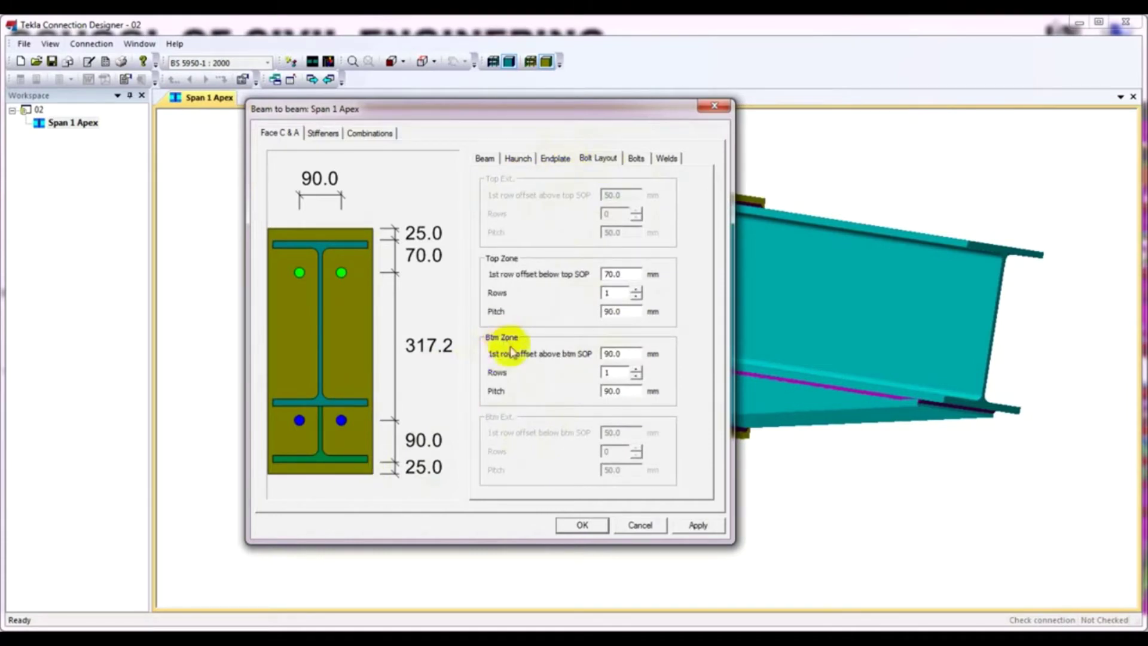
{"action": "left_click_drag", "start_coordinate": [564, 107], "coordinate": [567, 97]}
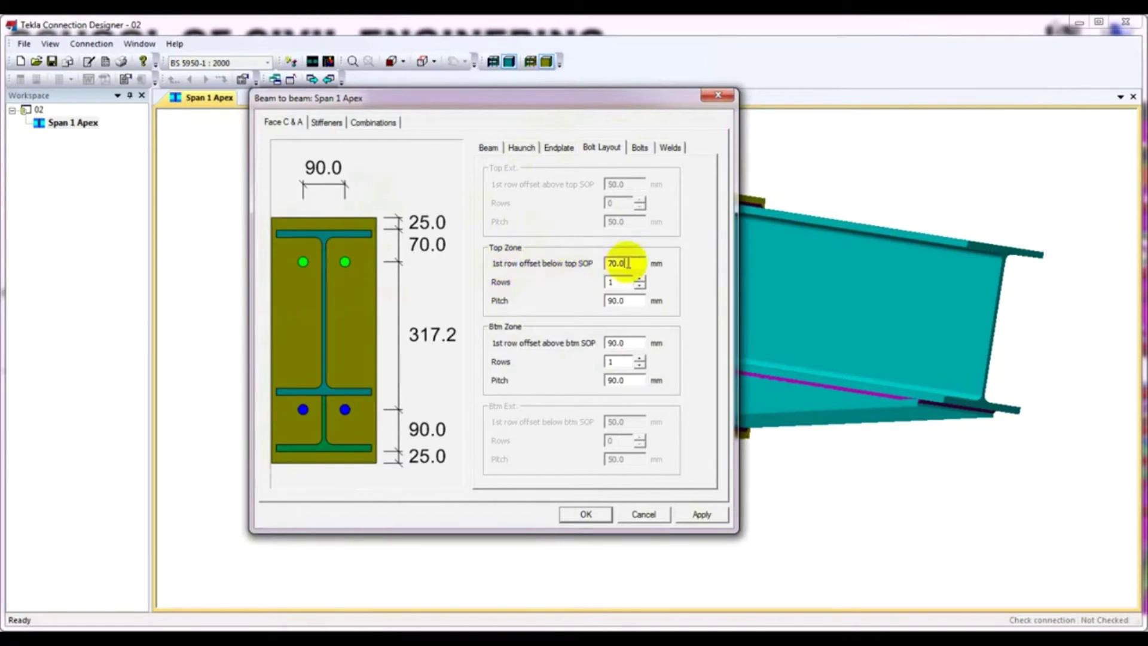
{"action": "left_click_drag", "start_coordinate": [628, 263], "coordinate": [616, 264]}
{"action": "double_click", "coordinate": [630, 262]}
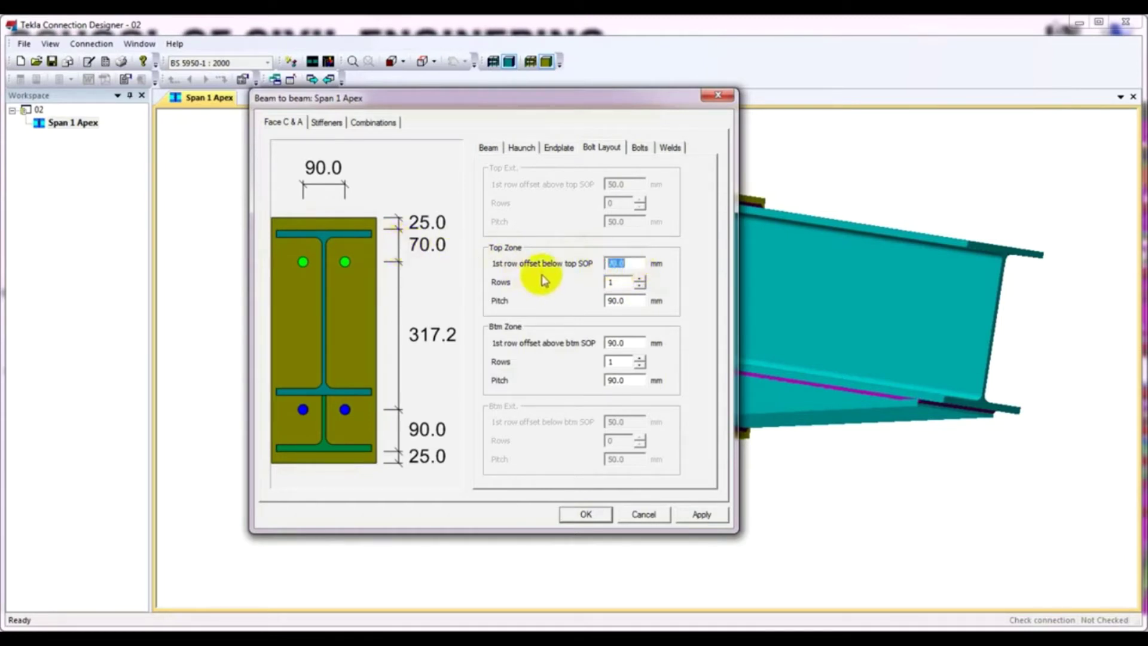
{"action": "type", "text": "90"}
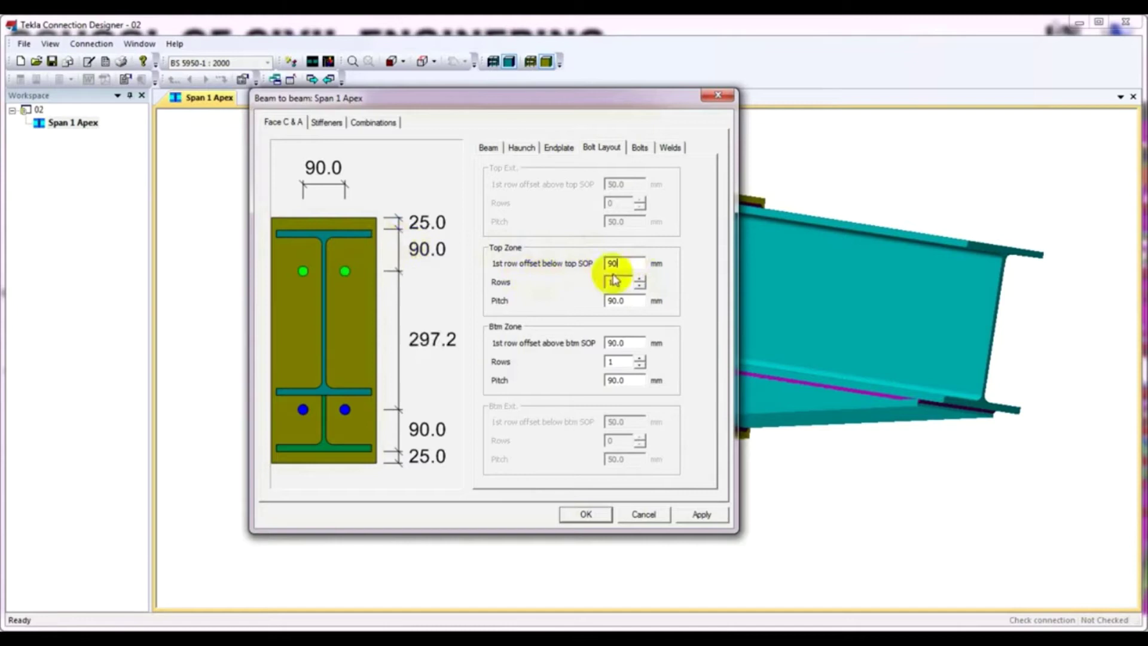
{"action": "left_click", "coordinate": [640, 278]}
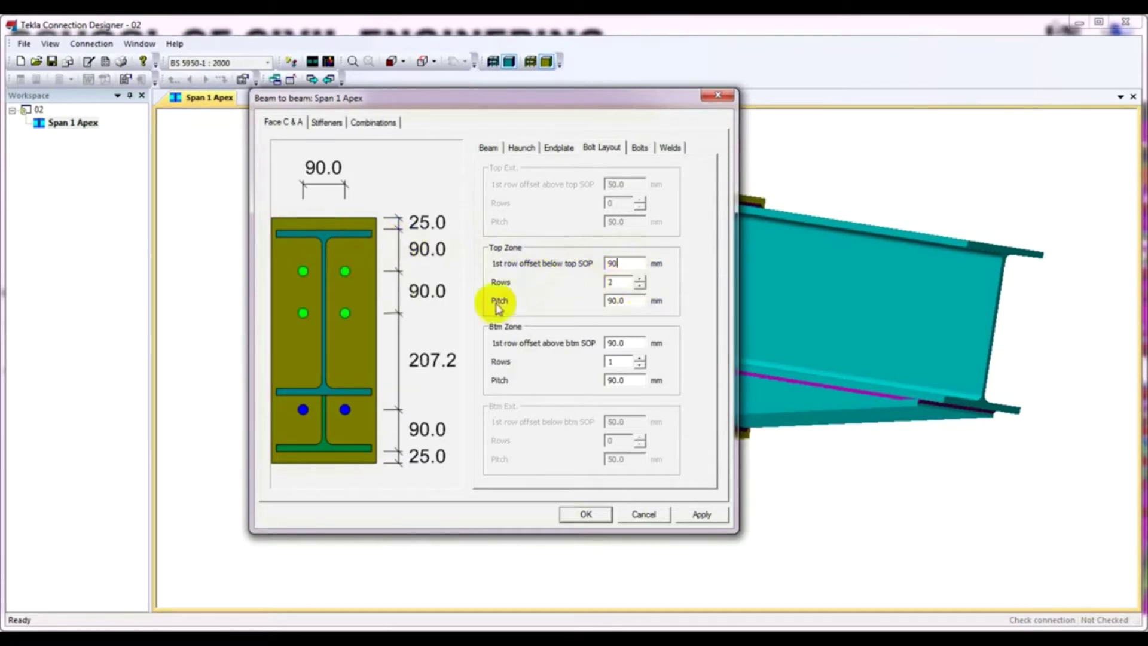
{"action": "double_click", "coordinate": [633, 304]}
{"action": "type", "text": "120"}
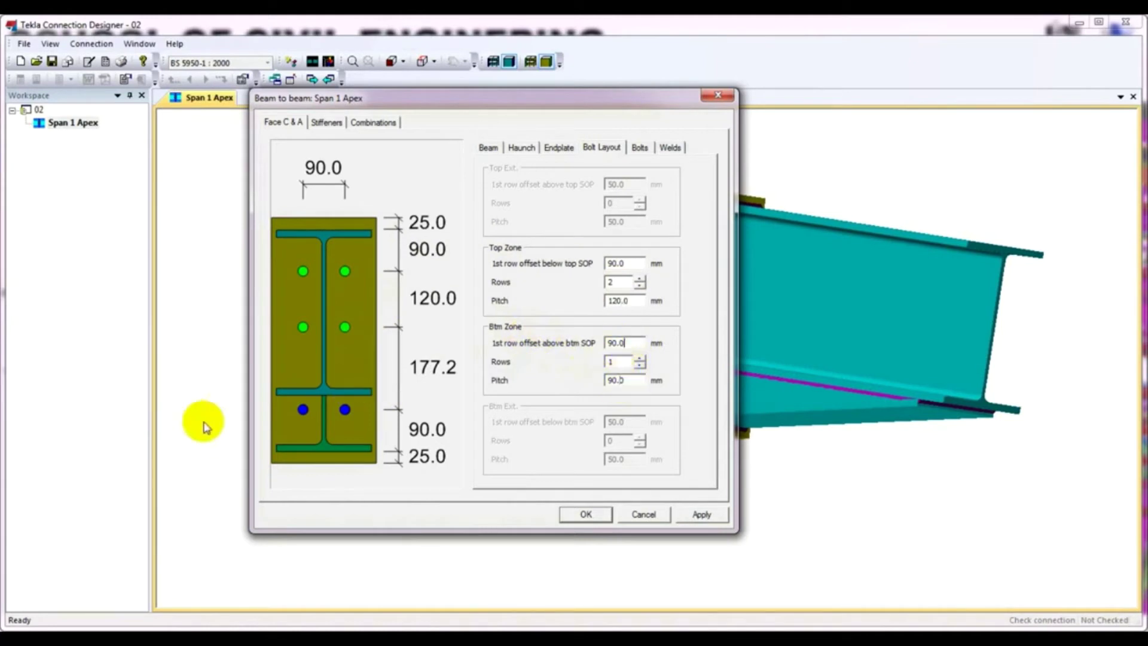
{"action": "left_click", "coordinate": [303, 418]}
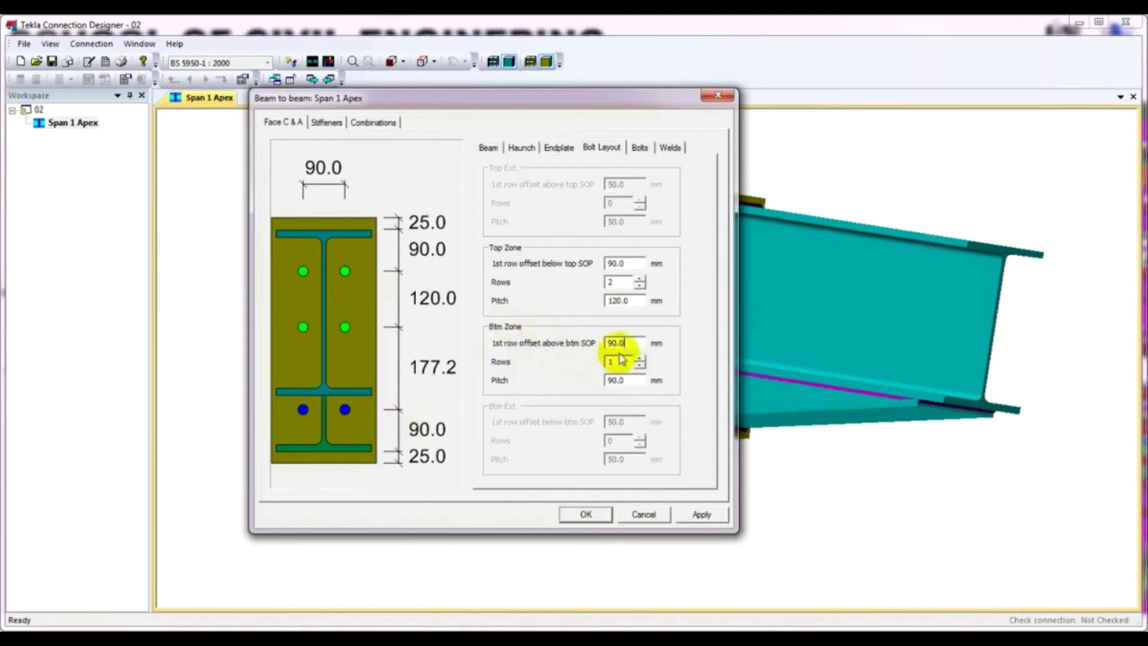
{"action": "left_click_drag", "start_coordinate": [630, 341], "coordinate": [593, 339]}
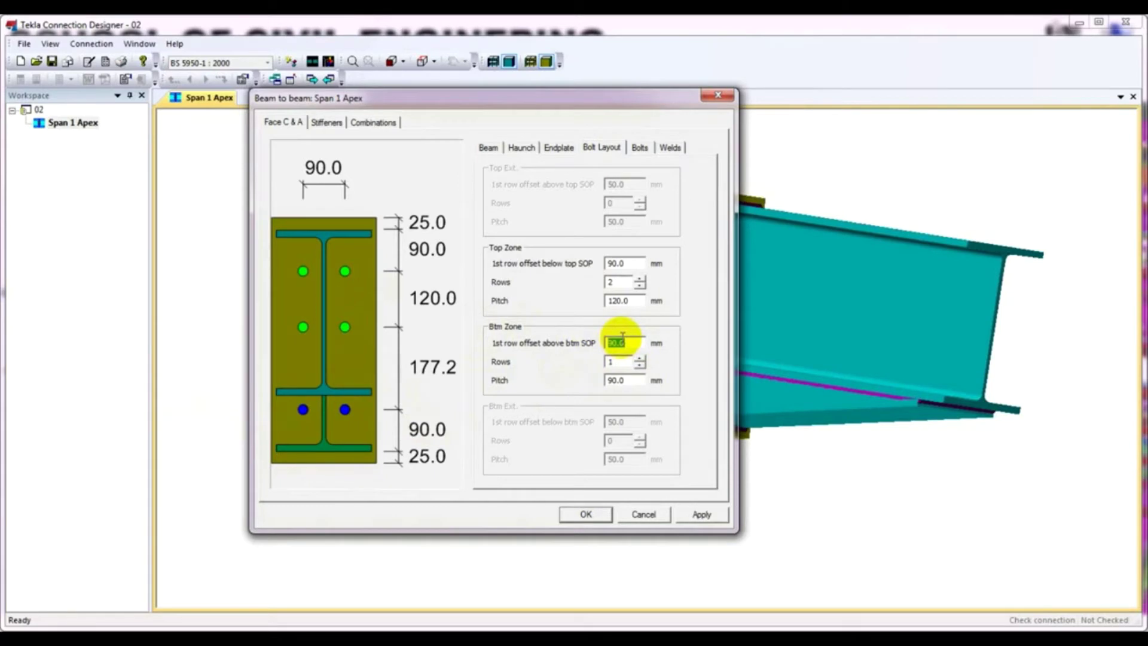
{"action": "type", "text": "80"}
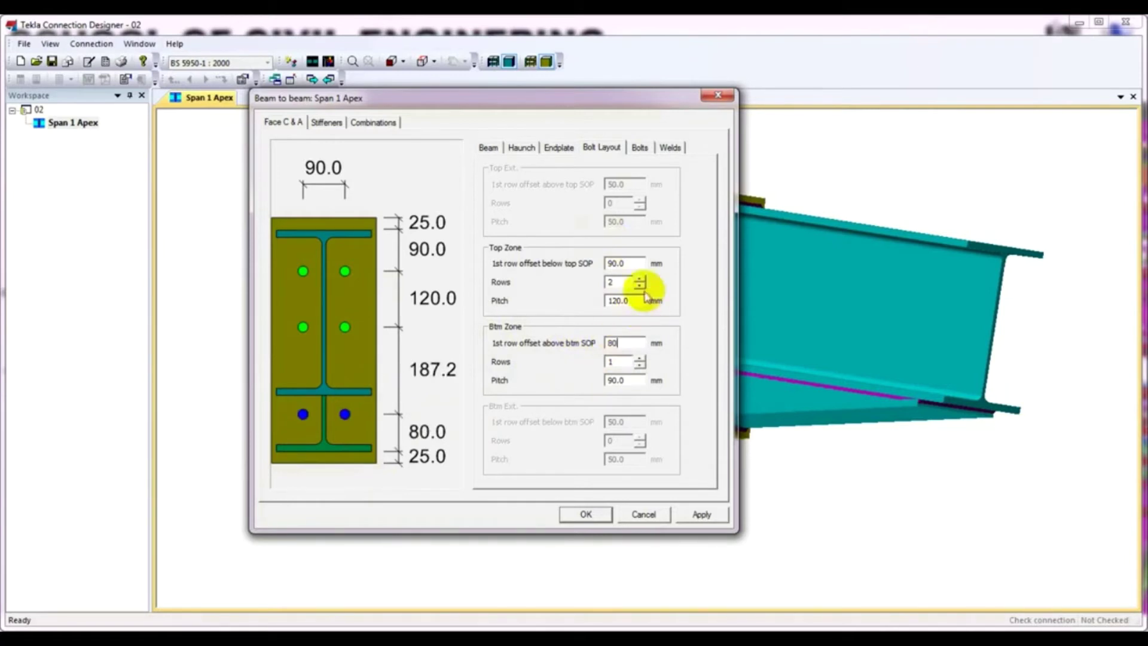
On the Bolts tab, keep Grade 8.8 M20 bolts and check the 90.0 mm gauge.
{"action": "left_click", "coordinate": [640, 149]}
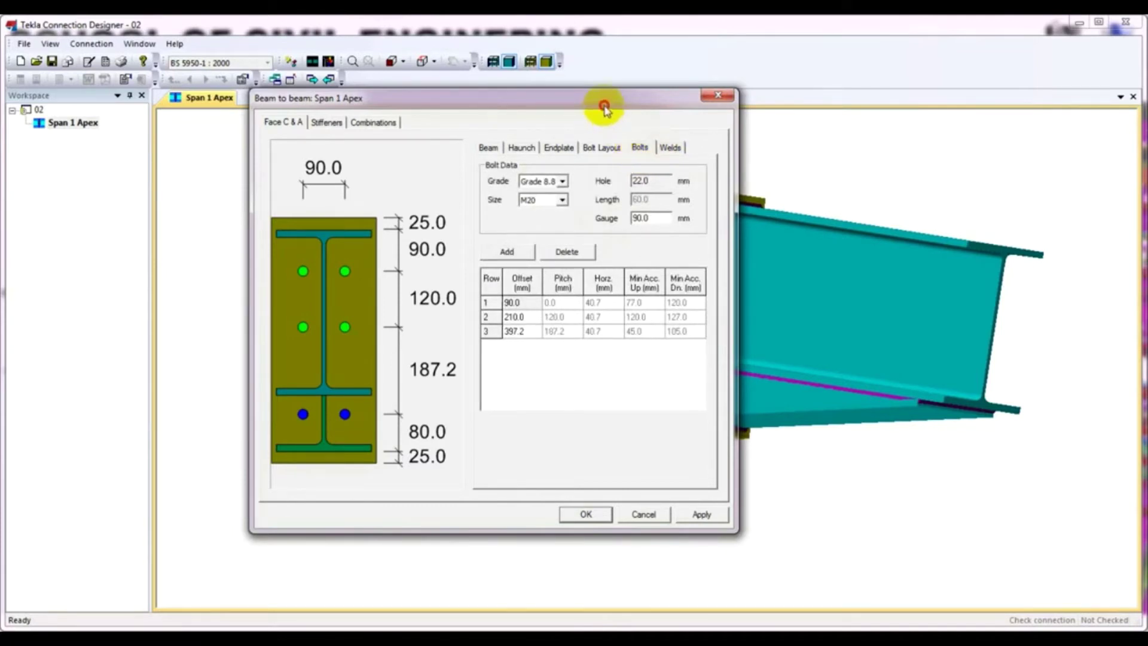
{"action": "left_click_drag", "start_coordinate": [604, 106], "coordinate": [600, 101]}
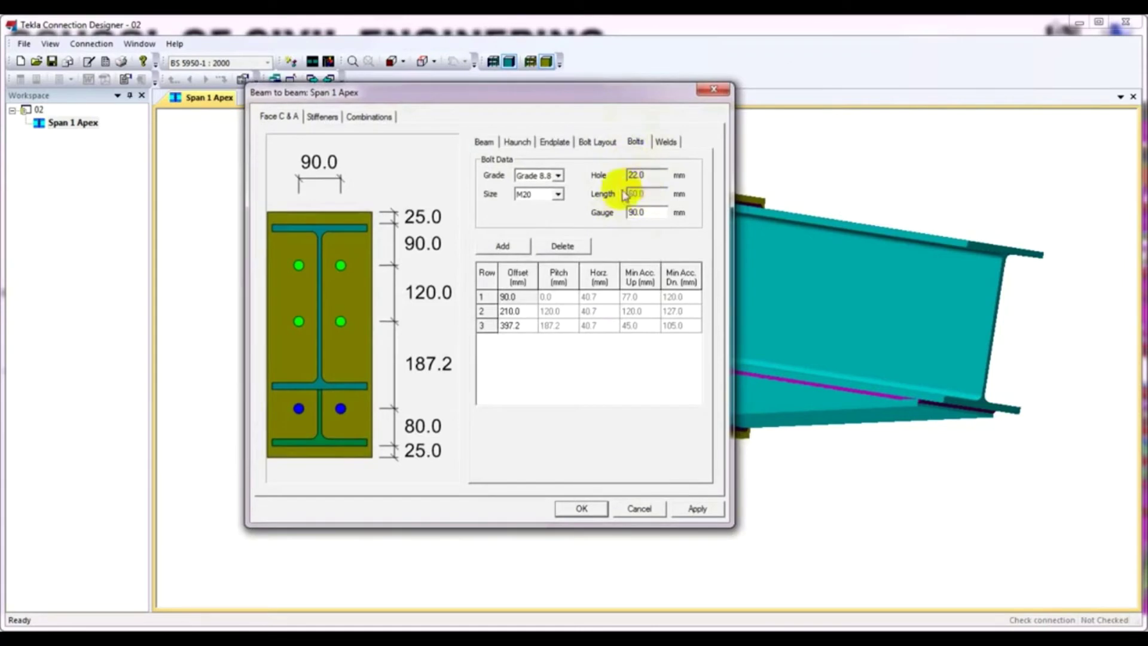
{"action": "left_click", "coordinate": [546, 175]}
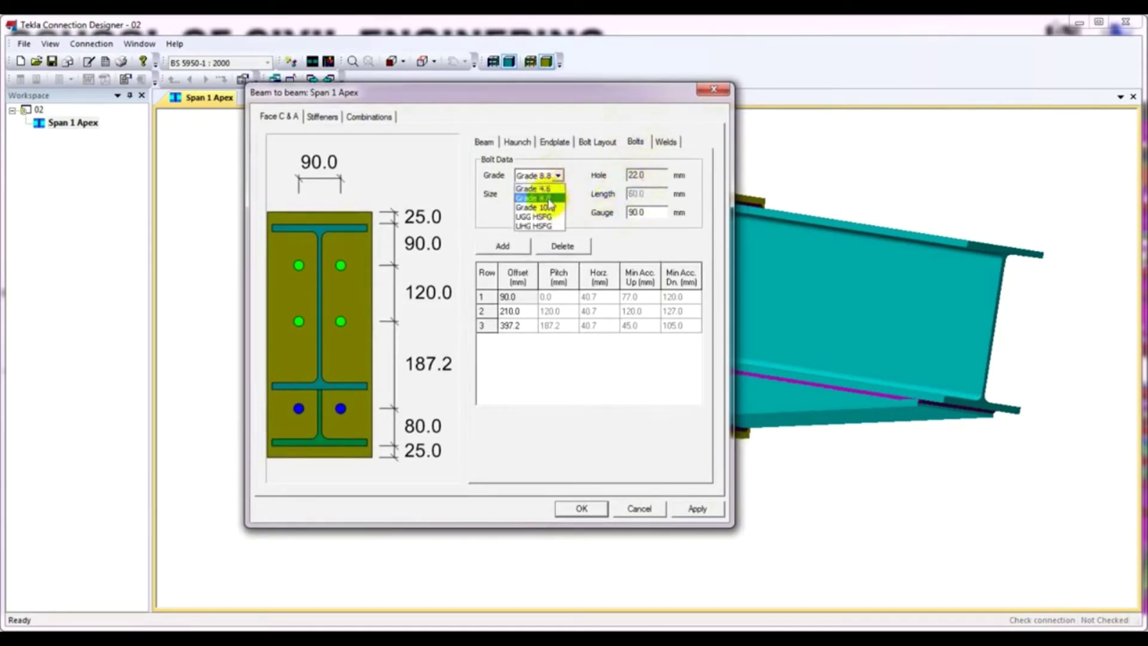
{"action": "left_click", "coordinate": [548, 198]}
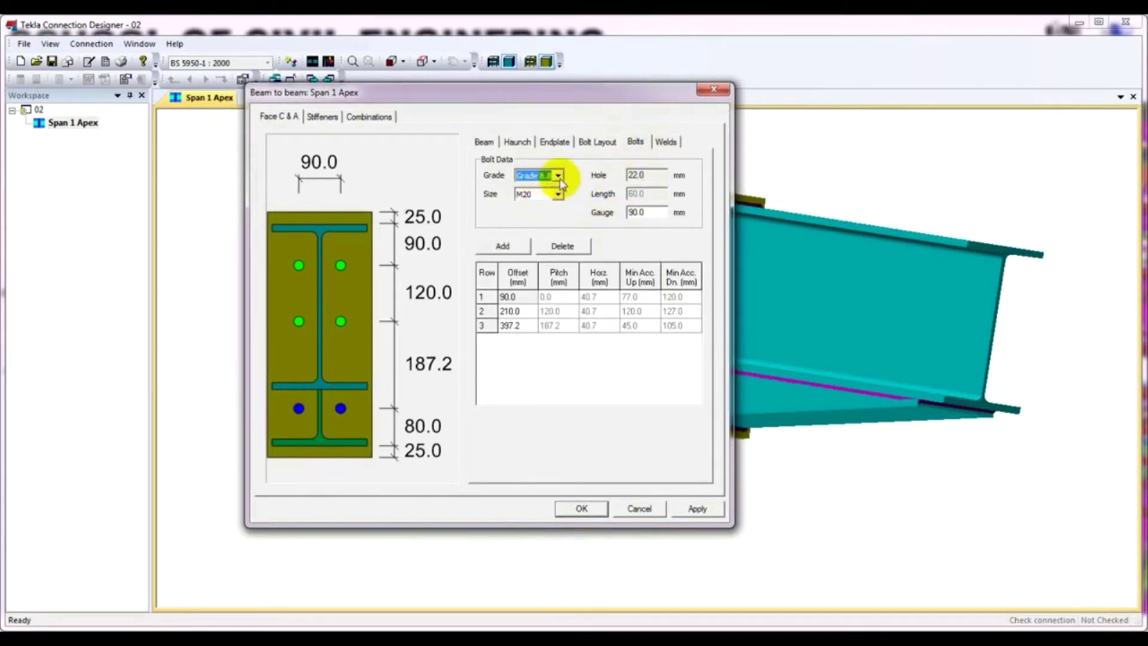
{"action": "left_click", "coordinate": [556, 195]}
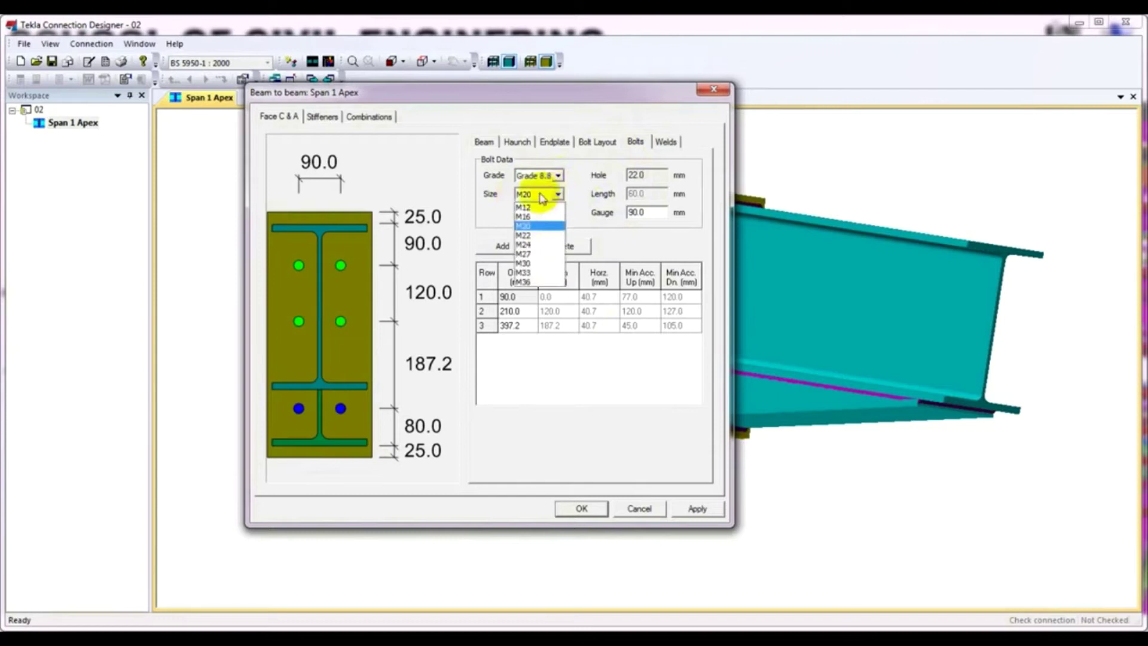
{"action": "left_click", "coordinate": [544, 225]}
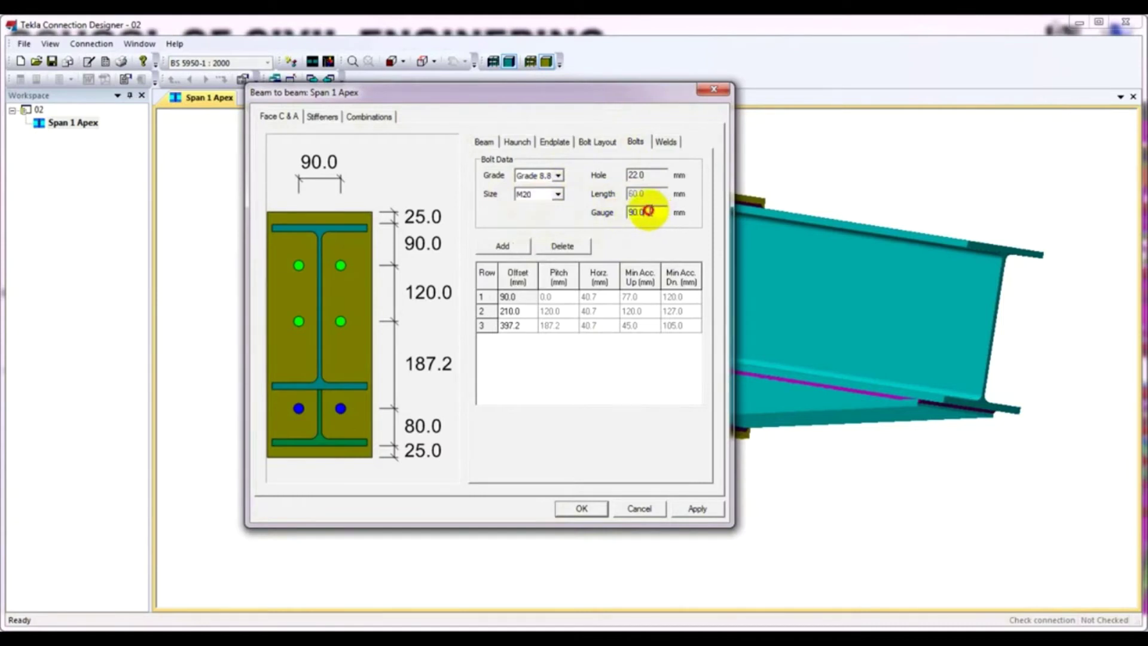
{"action": "left_click", "coordinate": [648, 211]}
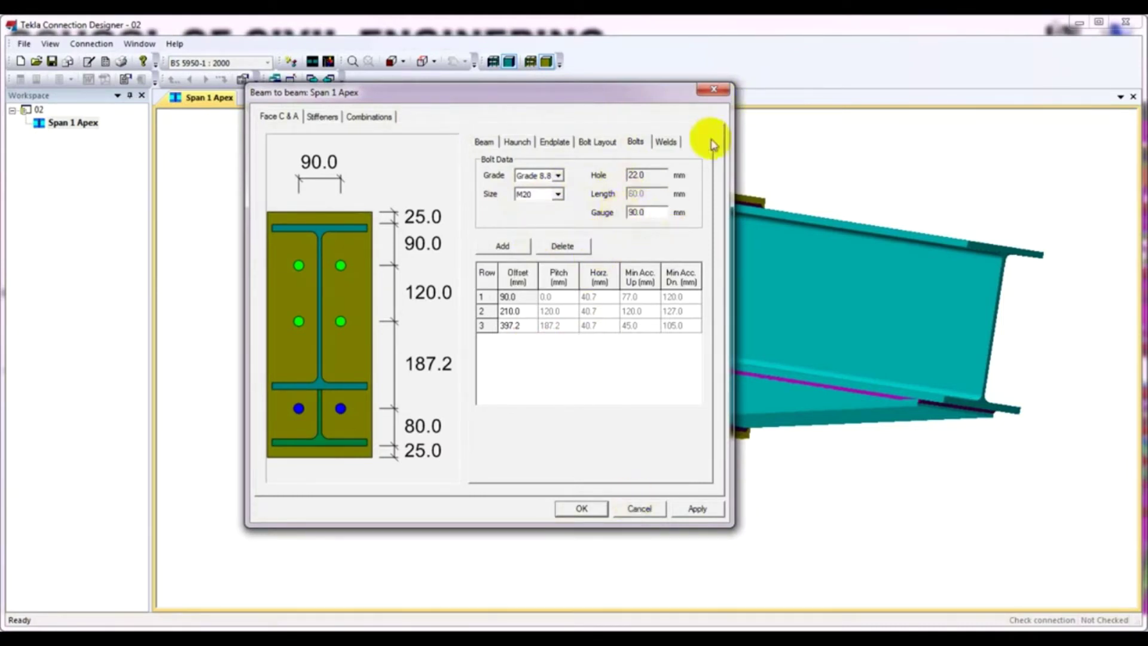
Review the 8.0 mm fillet welds and apply the settings to run the connection check.
{"action": "left_click", "coordinate": [666, 142]}
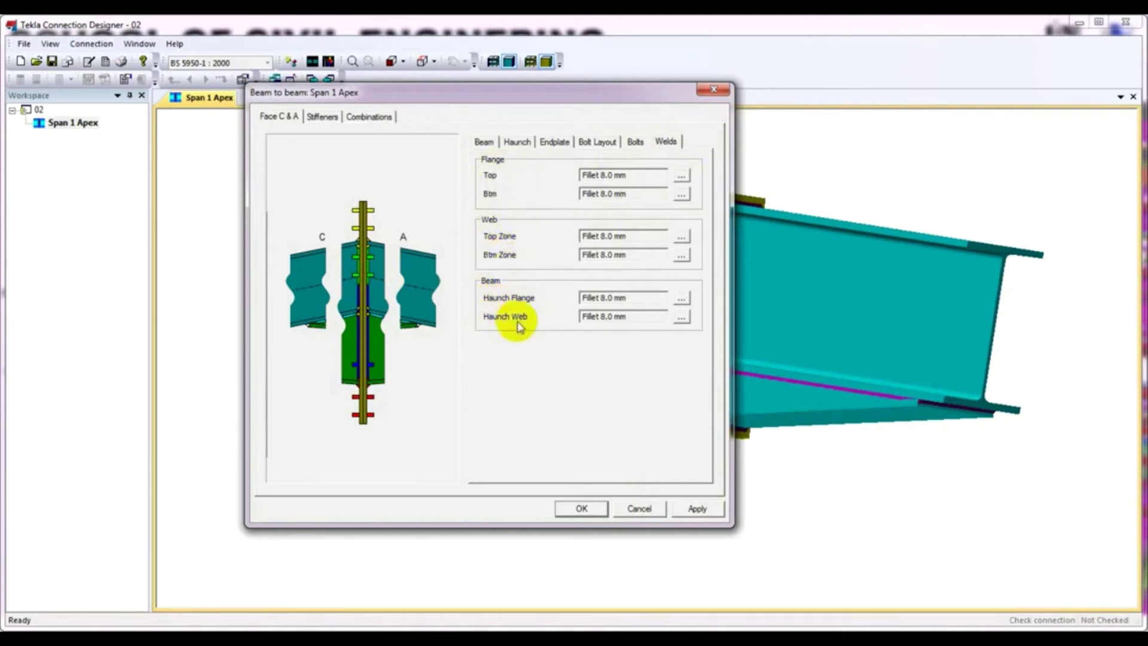
{"action": "left_click", "coordinate": [685, 509]}
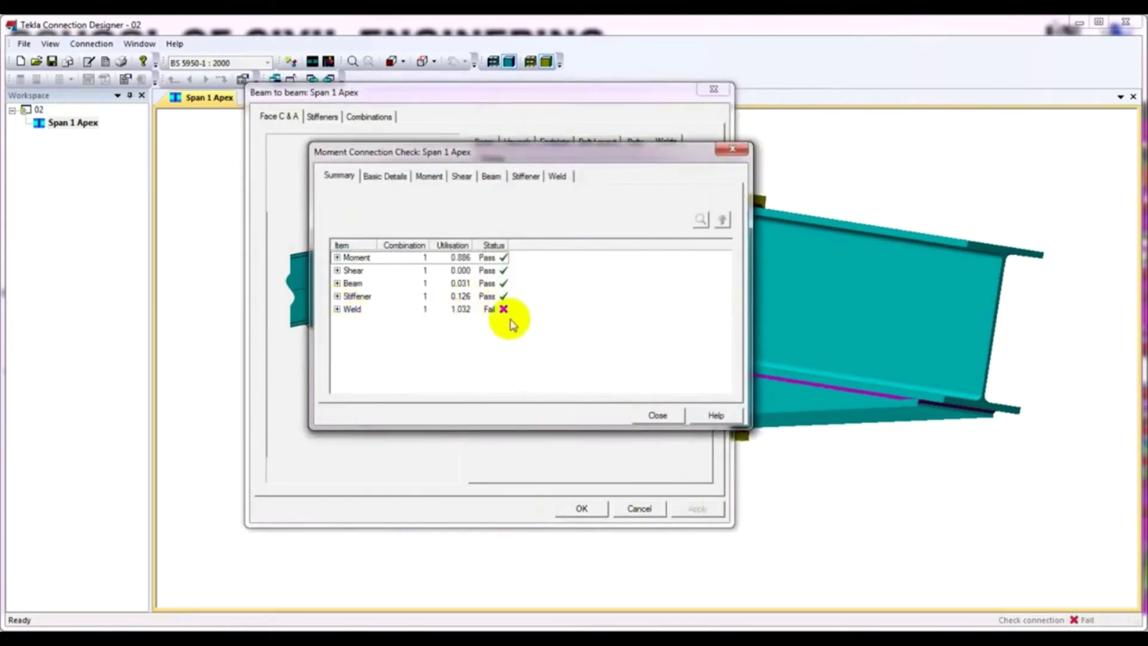
{"action": "double_click", "coordinate": [339, 311]}
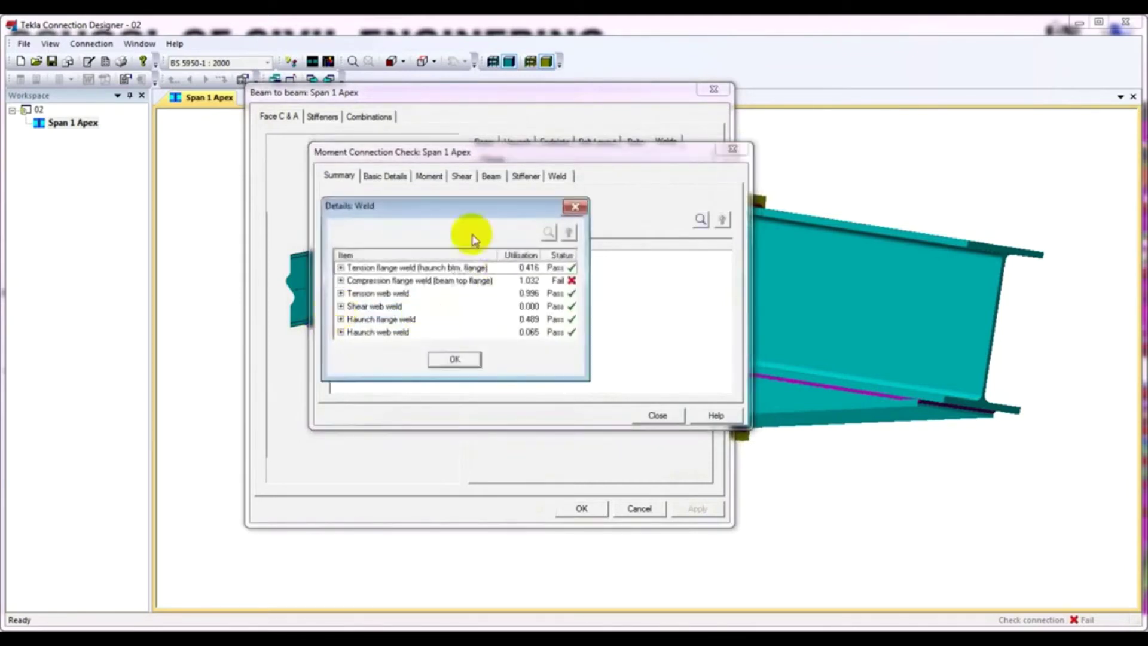
{"action": "left_click_drag", "start_coordinate": [457, 197], "coordinate": [471, 202]}
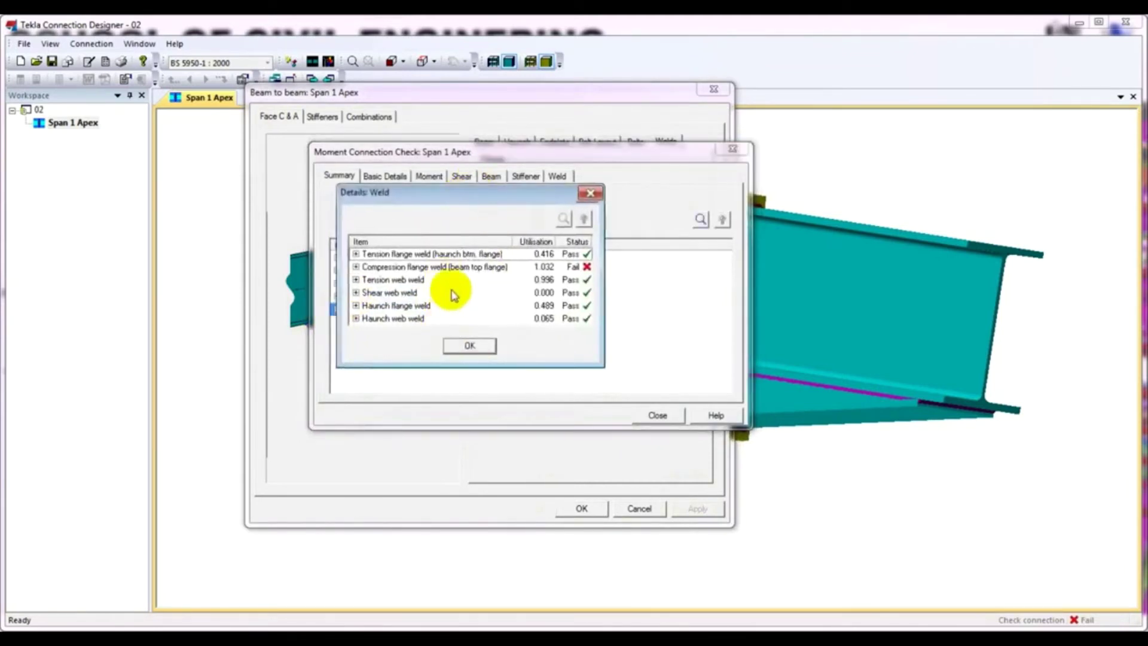
{"action": "left_click", "coordinate": [366, 270]}
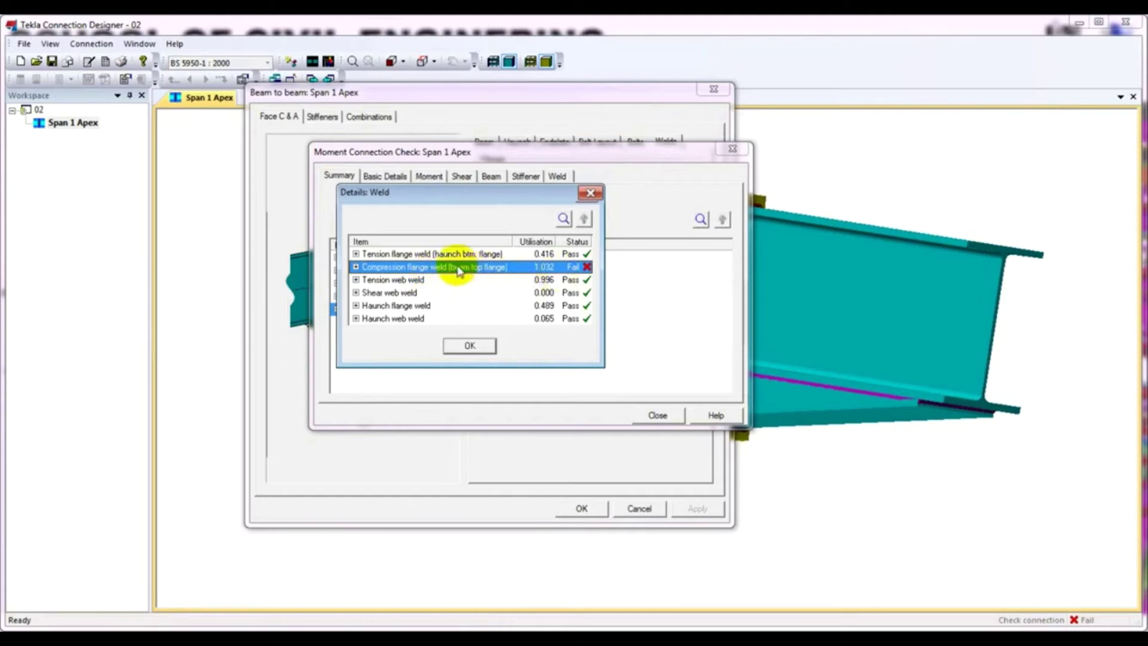
{"action": "left_click_drag", "start_coordinate": [488, 204], "coordinate": [560, 247]}
{"action": "double_click", "coordinate": [442, 312]}
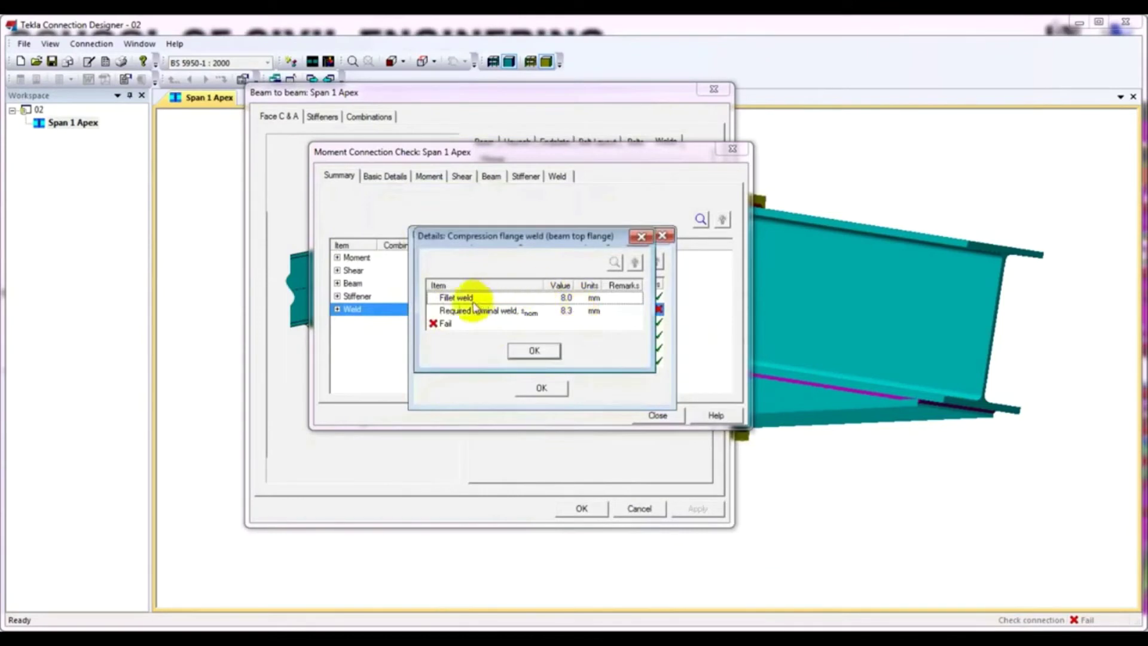
{"action": "left_click", "coordinate": [547, 298]}
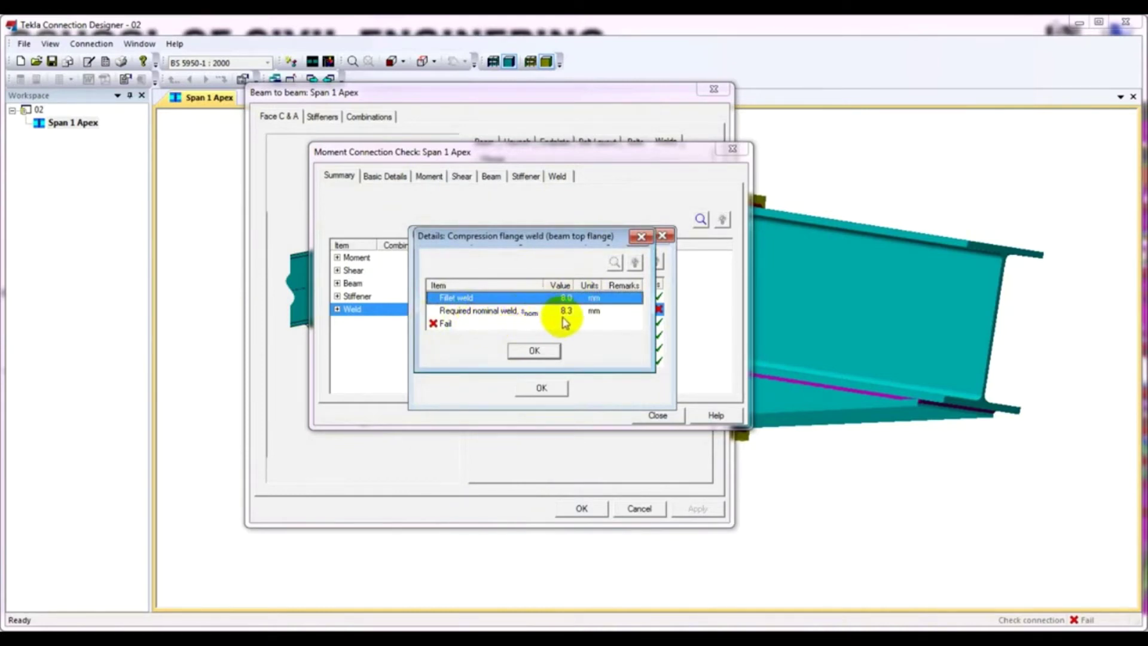
{"action": "left_click", "coordinate": [586, 317]}
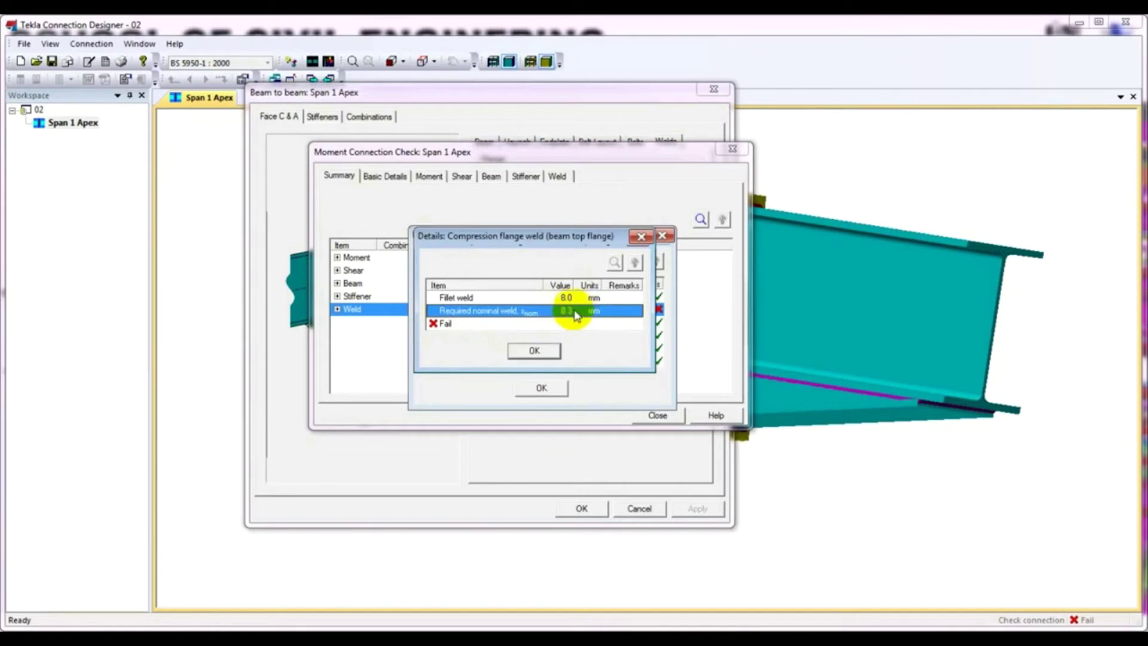
{"action": "left_click", "coordinate": [536, 355]}
{"action": "left_click", "coordinate": [540, 389]}
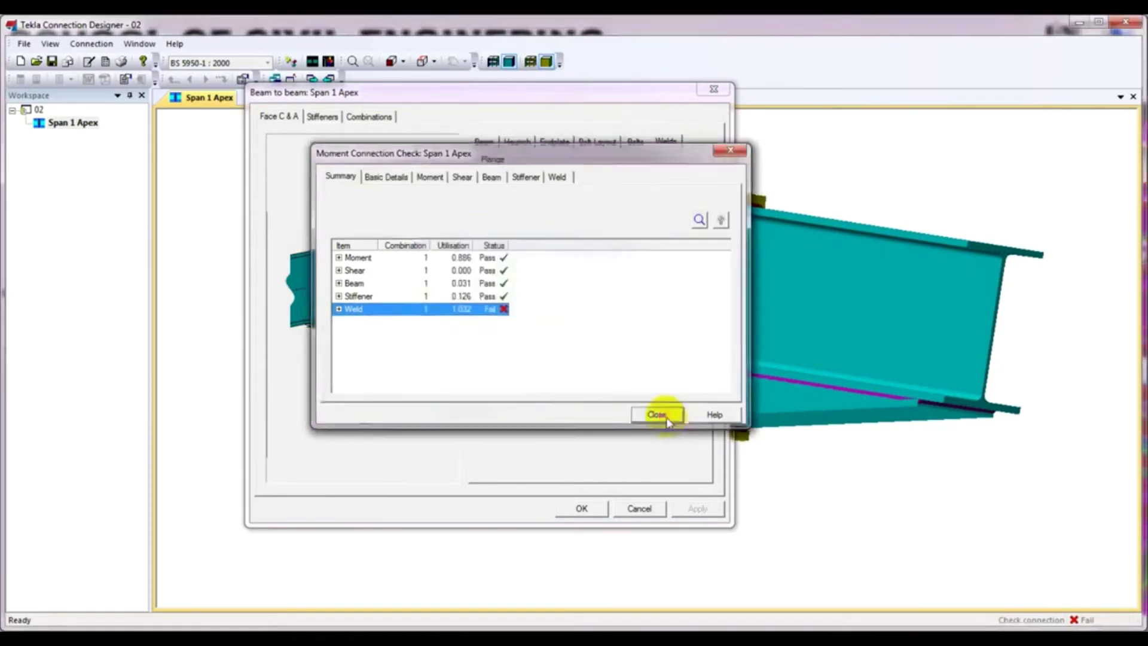
Raise the top flange fillet weld leg length to 9.0 mm and rerun the check.
{"action": "left_click", "coordinate": [660, 413]}
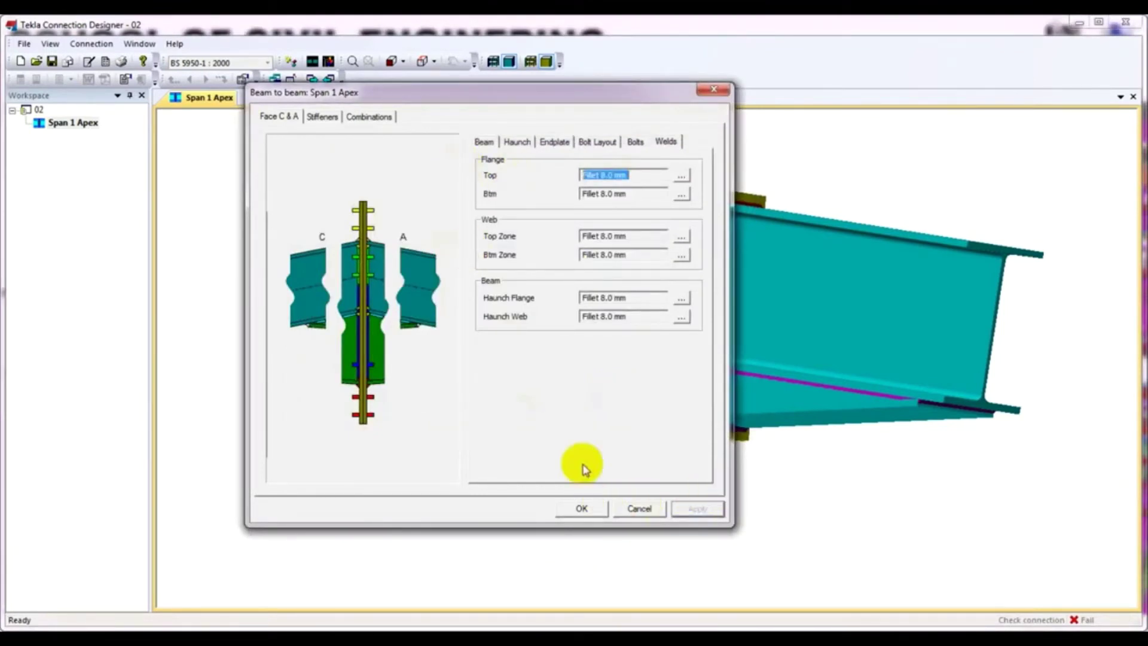
{"action": "left_click", "coordinate": [653, 173]}
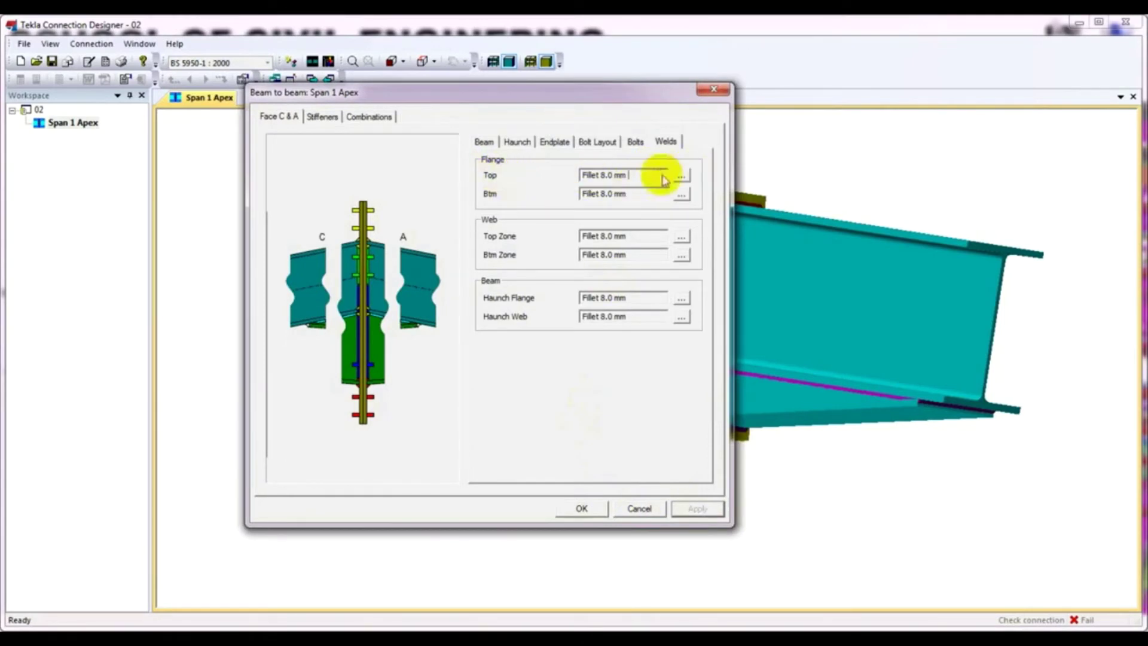
{"action": "left_click", "coordinate": [682, 177]}
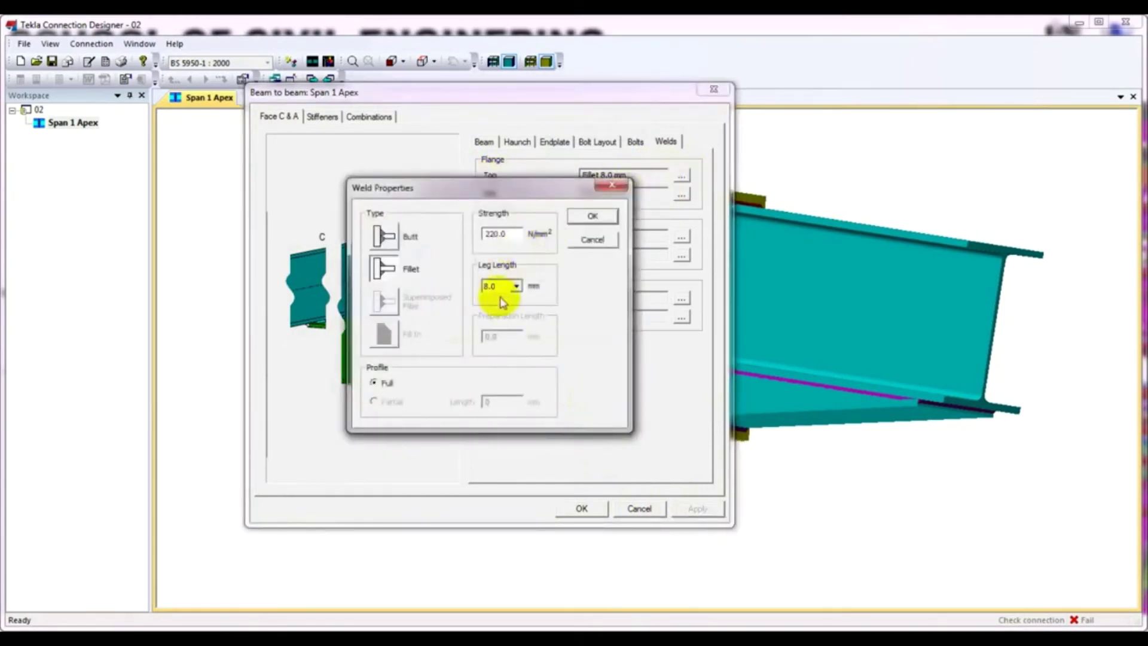
{"action": "left_click", "coordinate": [517, 287]}
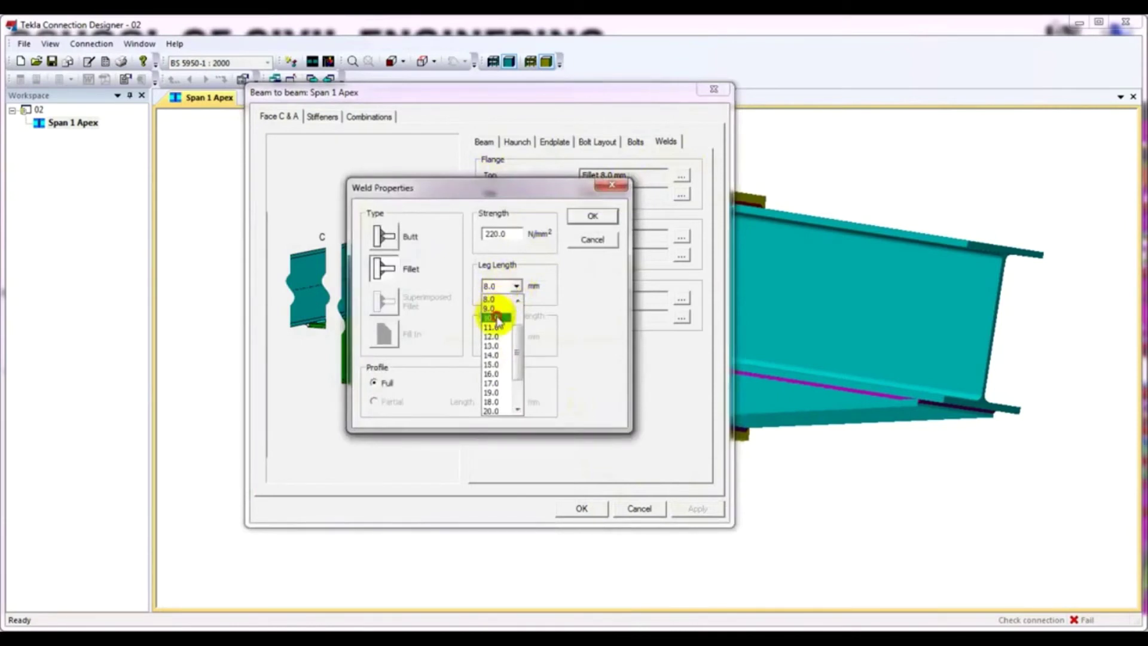
{"action": "left_click", "coordinate": [497, 308]}
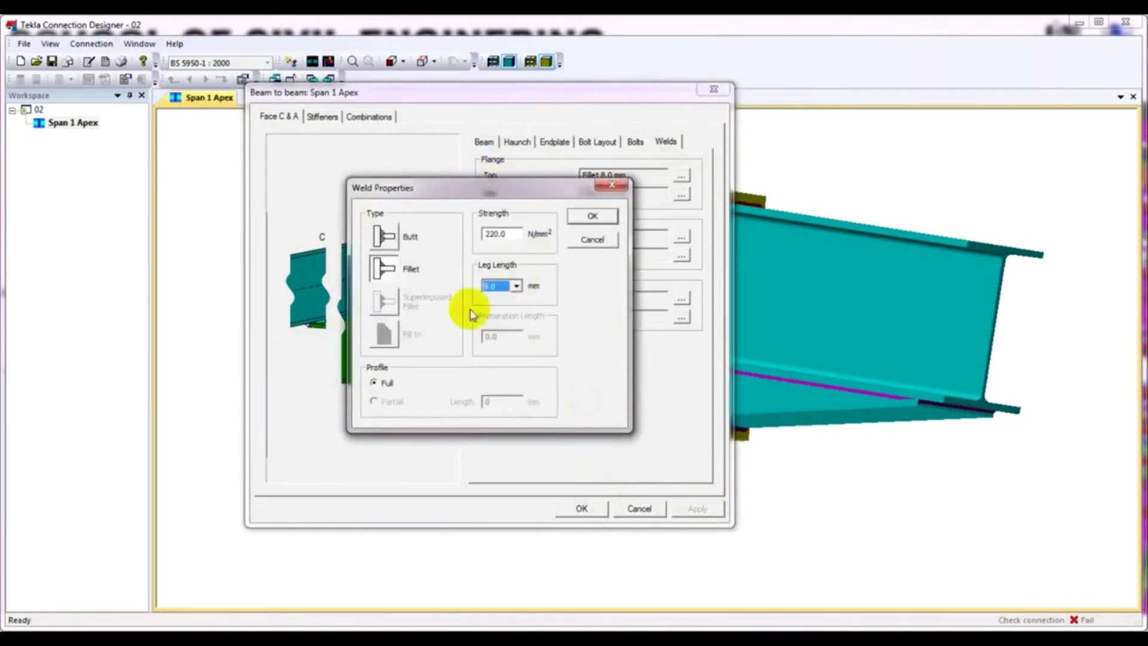
{"action": "left_click", "coordinate": [604, 219]}
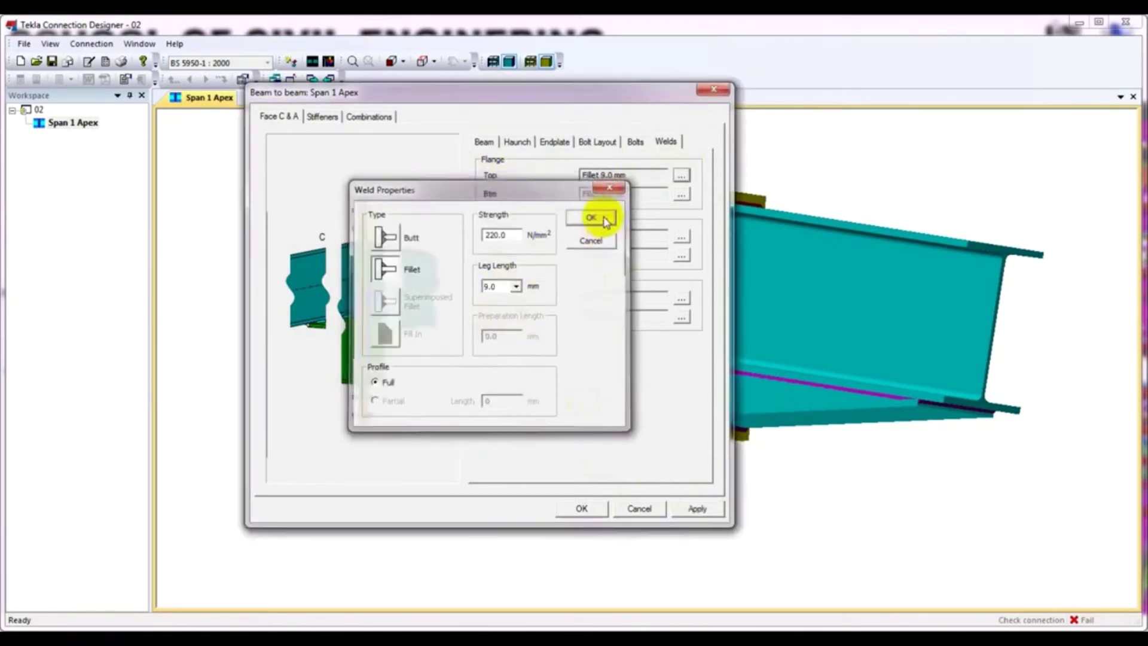
{"action": "left_click", "coordinate": [698, 509]}
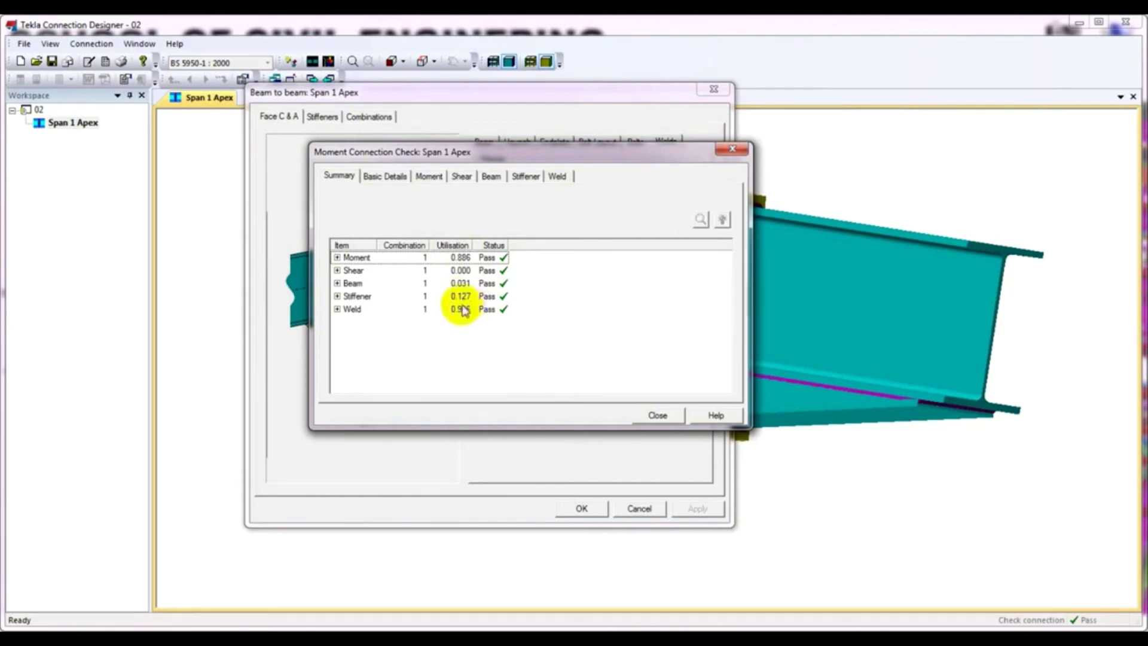
Set the bottom flange weld to a 9.0 mm fillet and recheck the connection.
{"action": "left_click", "coordinate": [656, 414]}
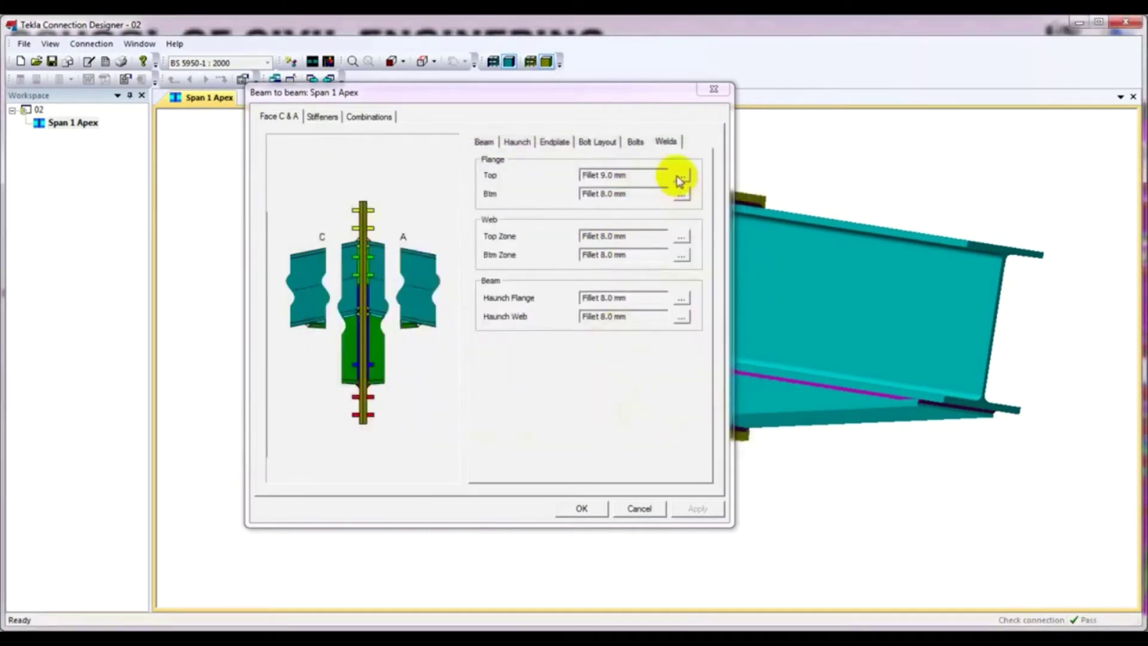
{"action": "left_click", "coordinate": [681, 195]}
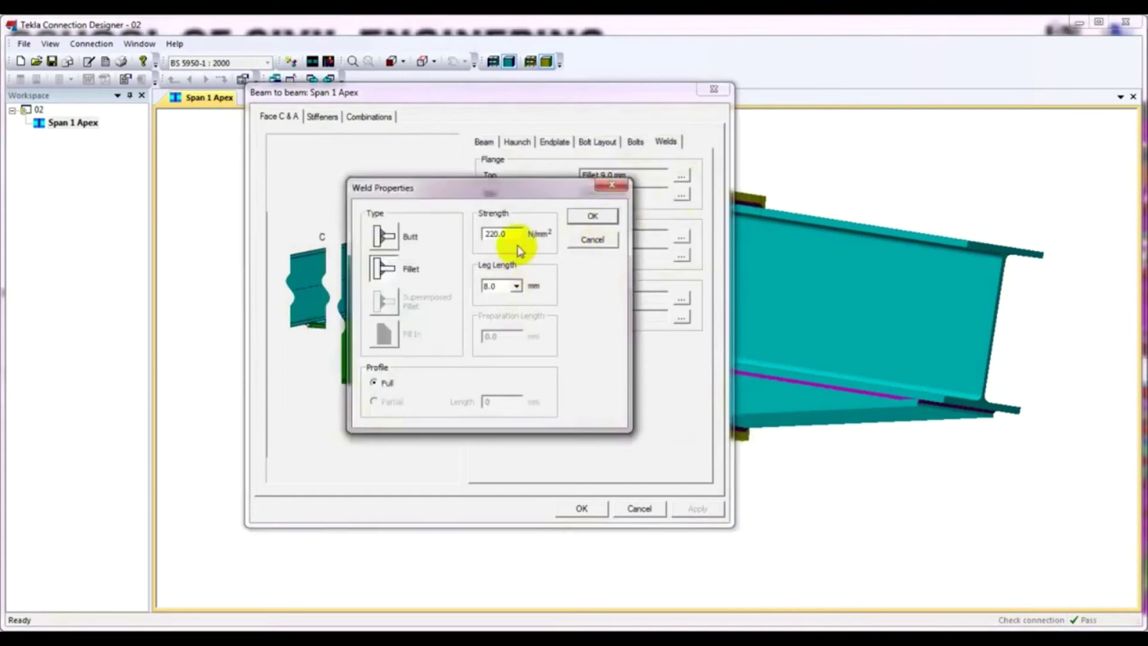
{"action": "left_click", "coordinate": [525, 290]}
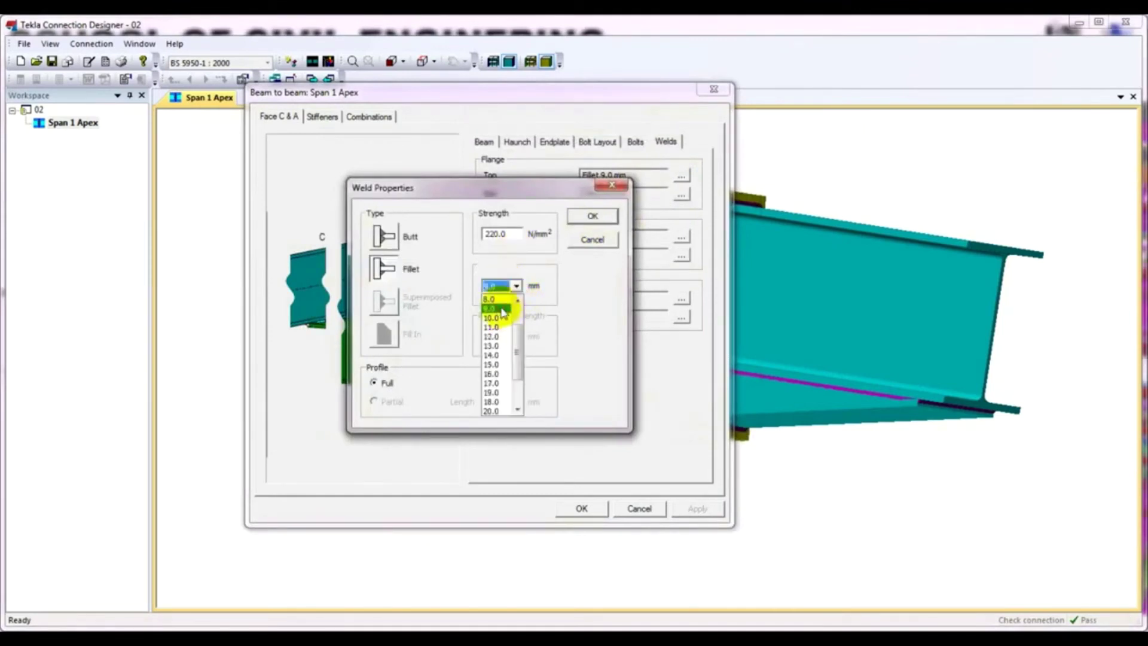
{"action": "left_click", "coordinate": [501, 309]}
{"action": "left_click", "coordinate": [592, 216]}
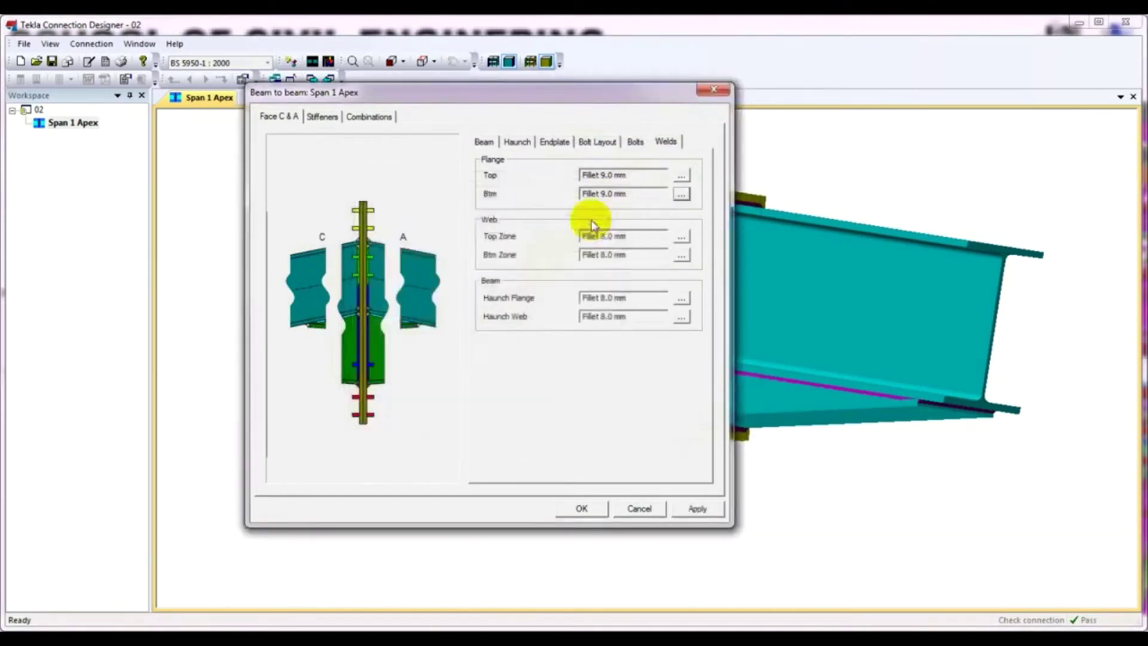
{"action": "left_click", "coordinate": [687, 507]}
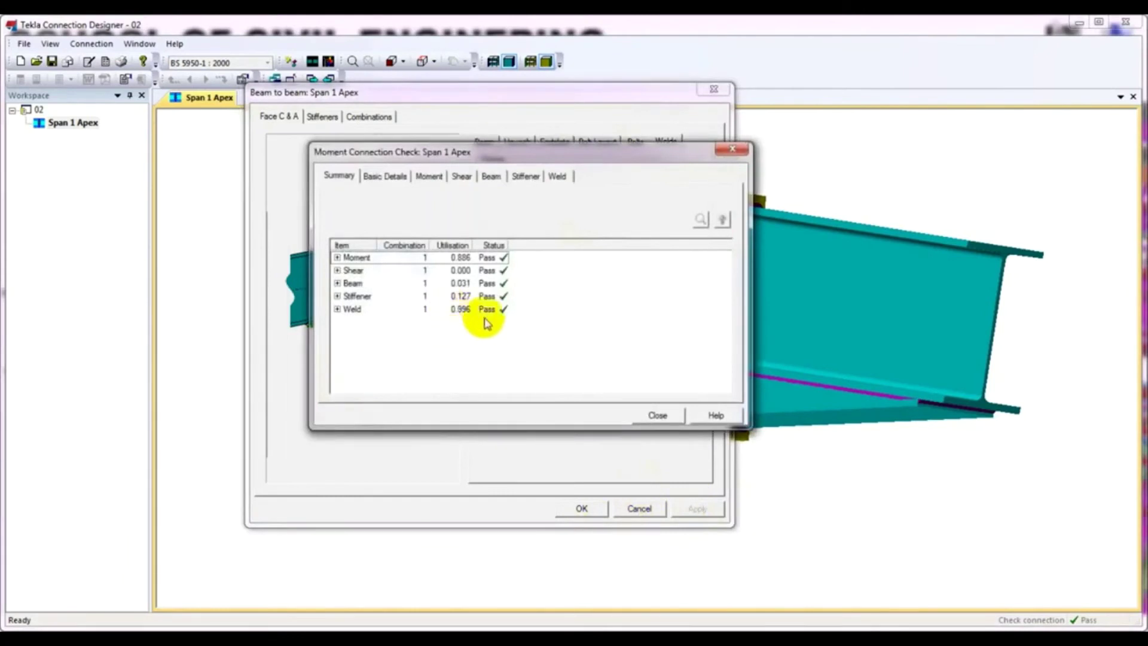
Change the top and bottom web zone welds to 9.0 mm fillets and recheck.
{"action": "left_click", "coordinate": [656, 413]}
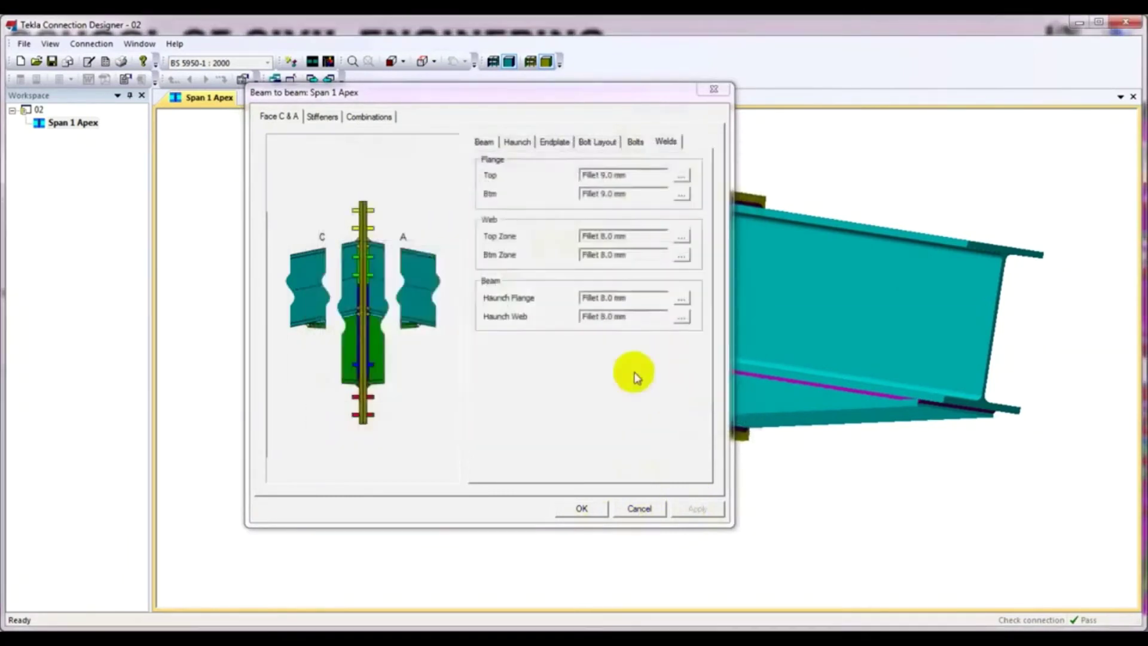
{"action": "left_click", "coordinate": [682, 238]}
{"action": "left_click", "coordinate": [513, 286]}
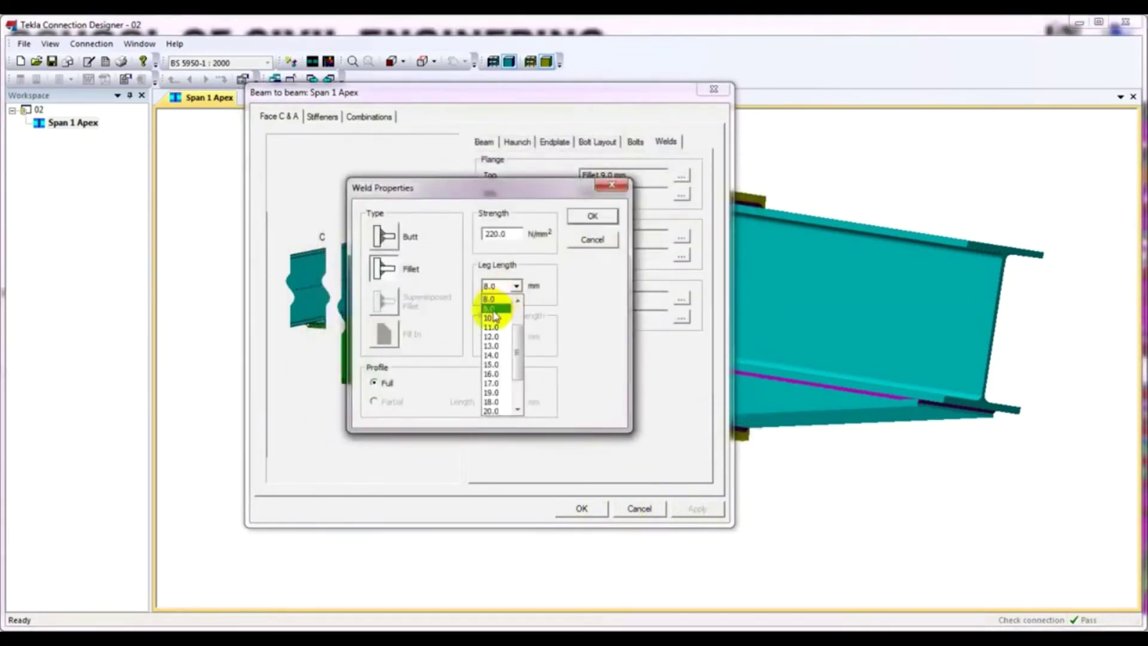
{"action": "left_click", "coordinate": [494, 309]}
{"action": "left_click", "coordinate": [592, 216]}
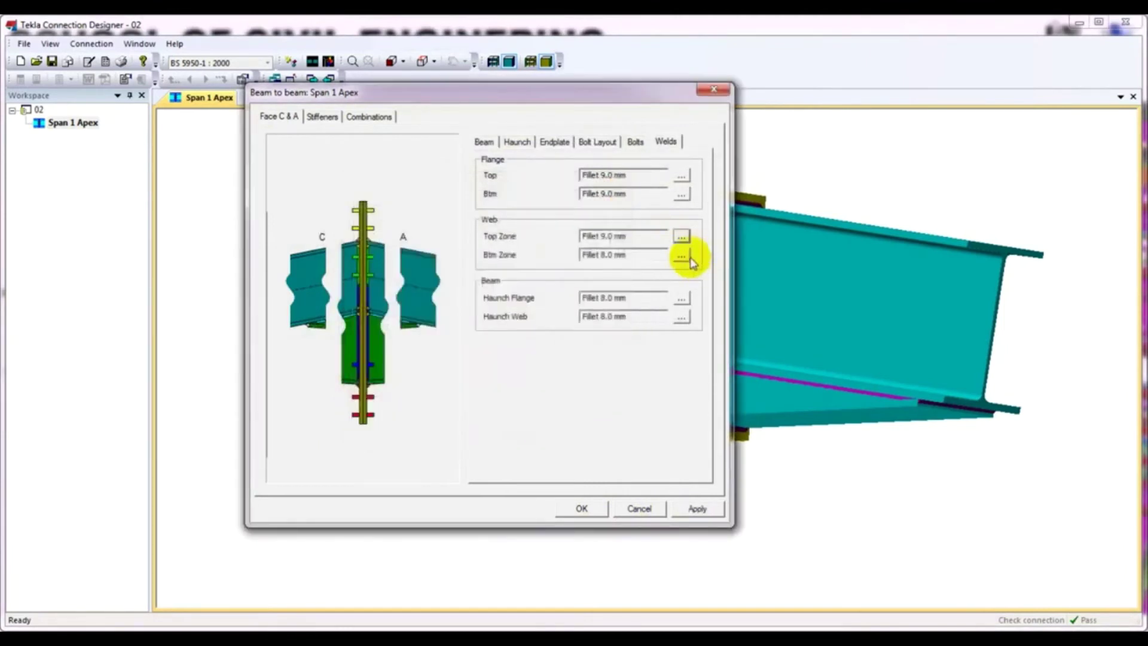
{"action": "left_click", "coordinate": [681, 256]}
{"action": "left_click", "coordinate": [515, 285]}
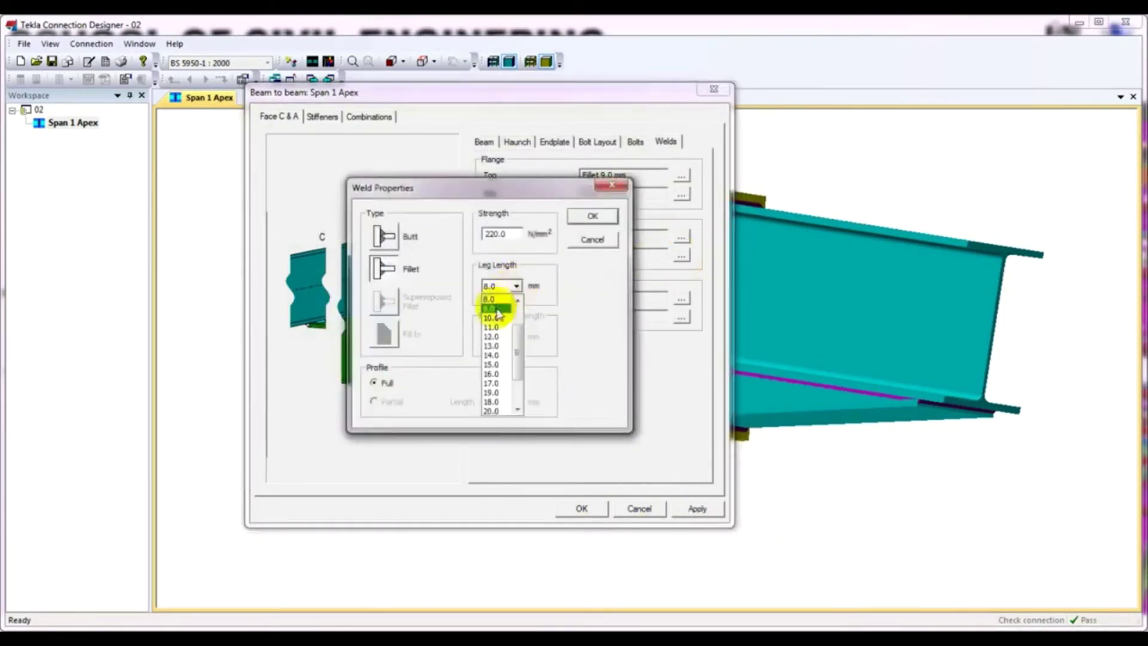
{"action": "left_click", "coordinate": [494, 309]}
{"action": "left_click", "coordinate": [592, 216]}
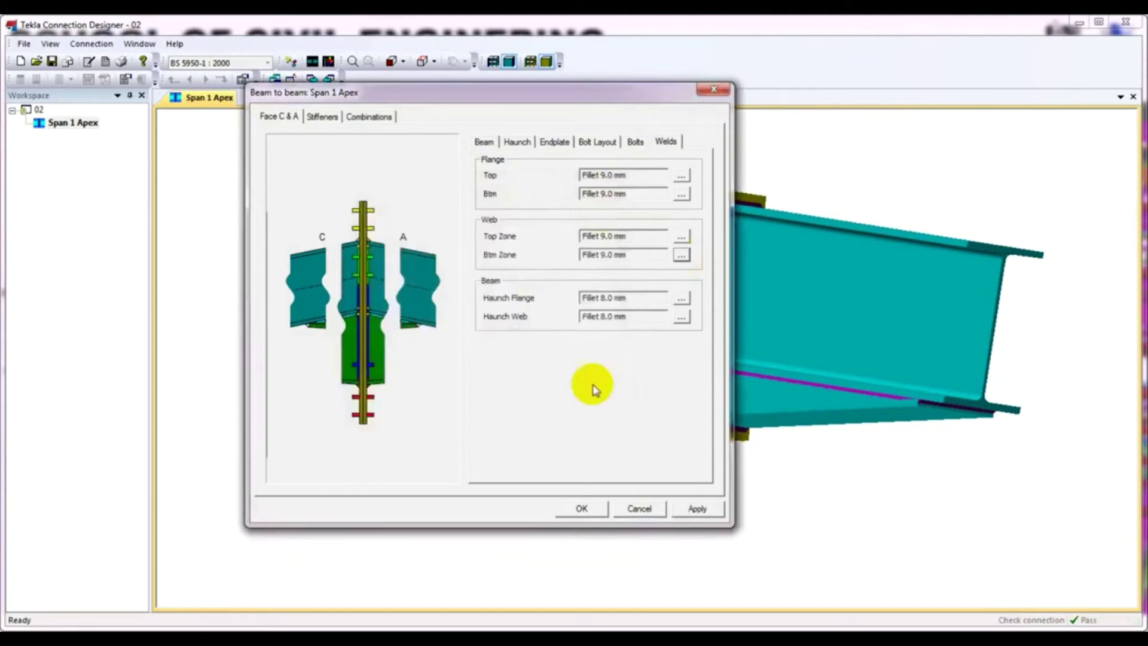
{"action": "left_click", "coordinate": [700, 508]}
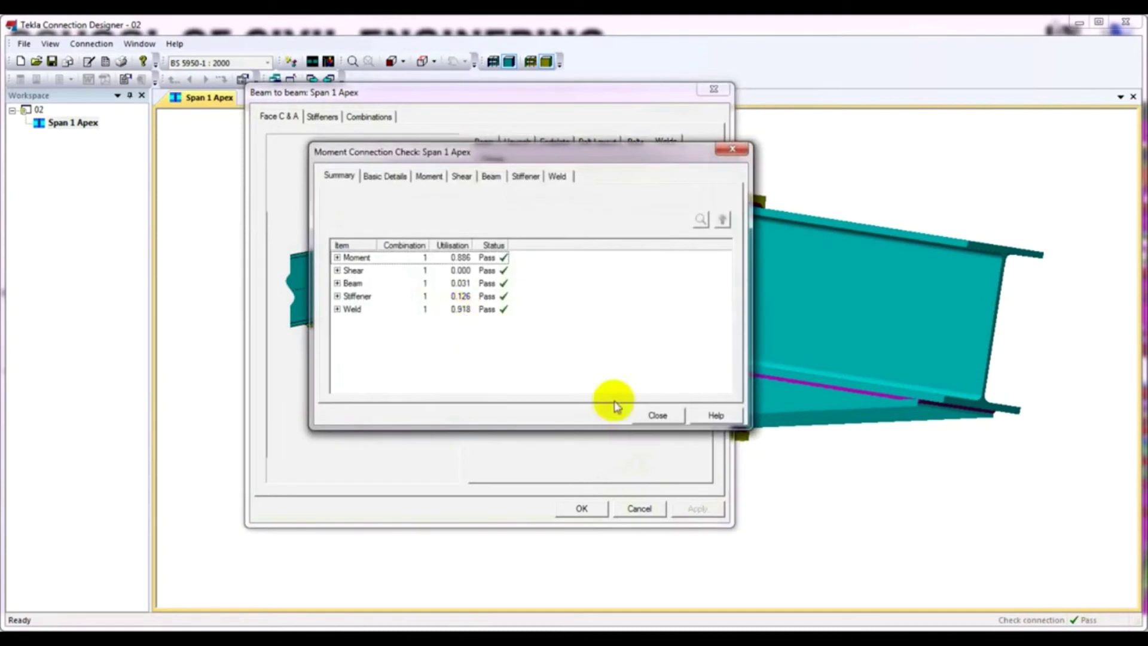
Set the haunch flange and haunch web welds to 9.0 mm and recheck, reaching 0.918 utilisation.
{"action": "left_click", "coordinate": [638, 414]}
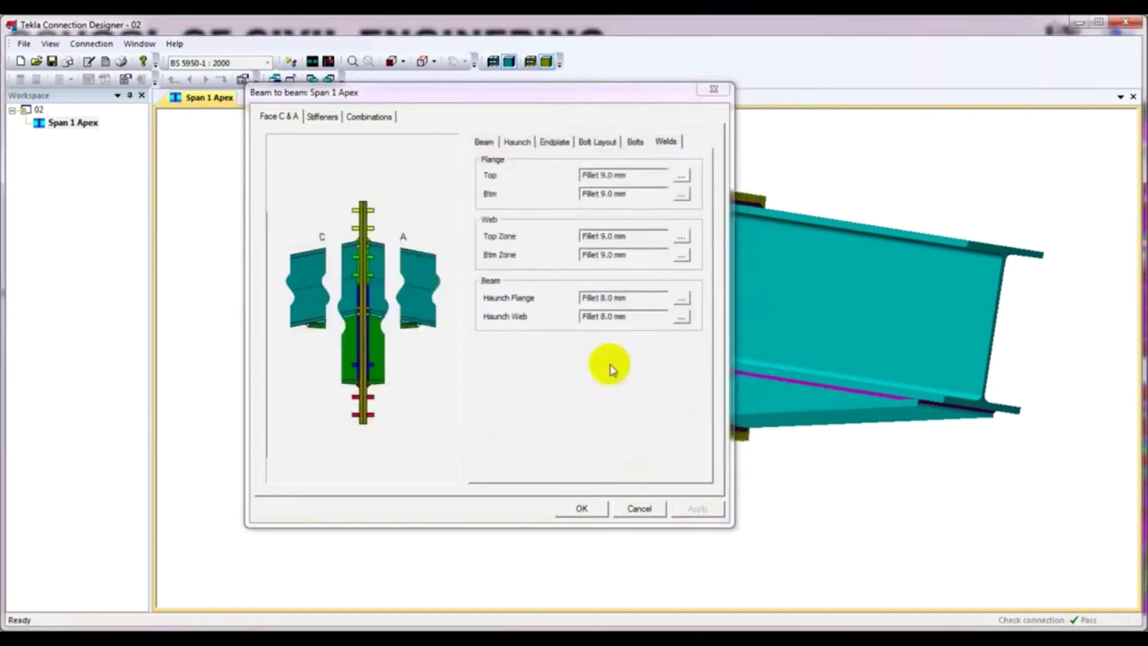
{"action": "left_click", "coordinate": [682, 299]}
{"action": "left_click", "coordinate": [516, 286]}
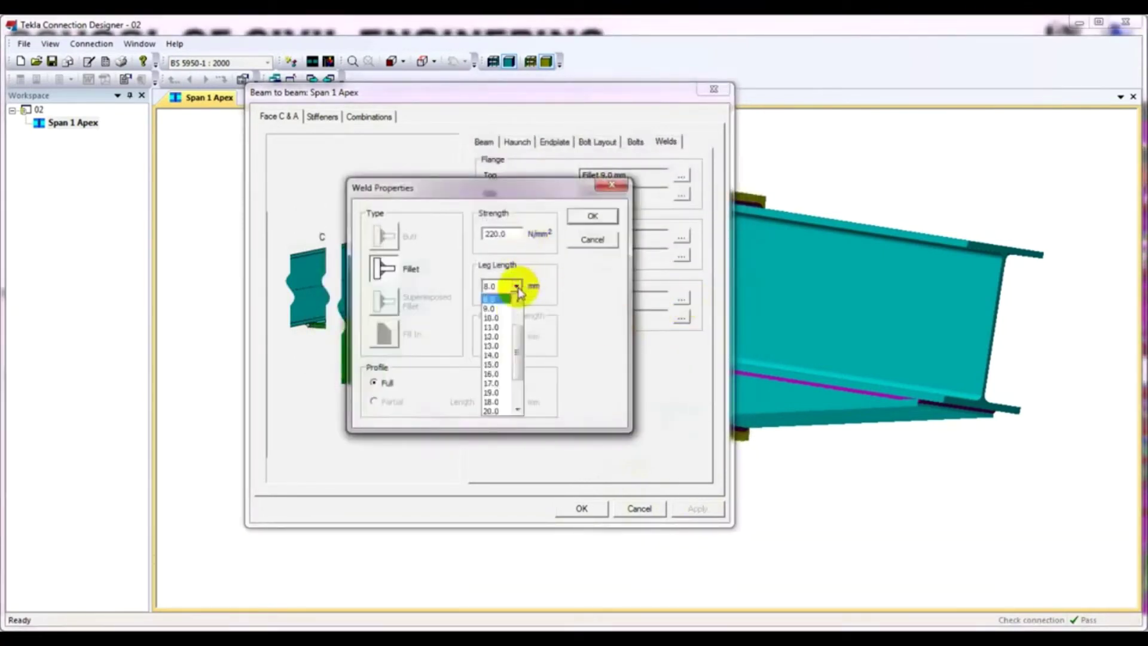
{"action": "left_click", "coordinate": [505, 308]}
{"action": "left_click", "coordinate": [593, 217]}
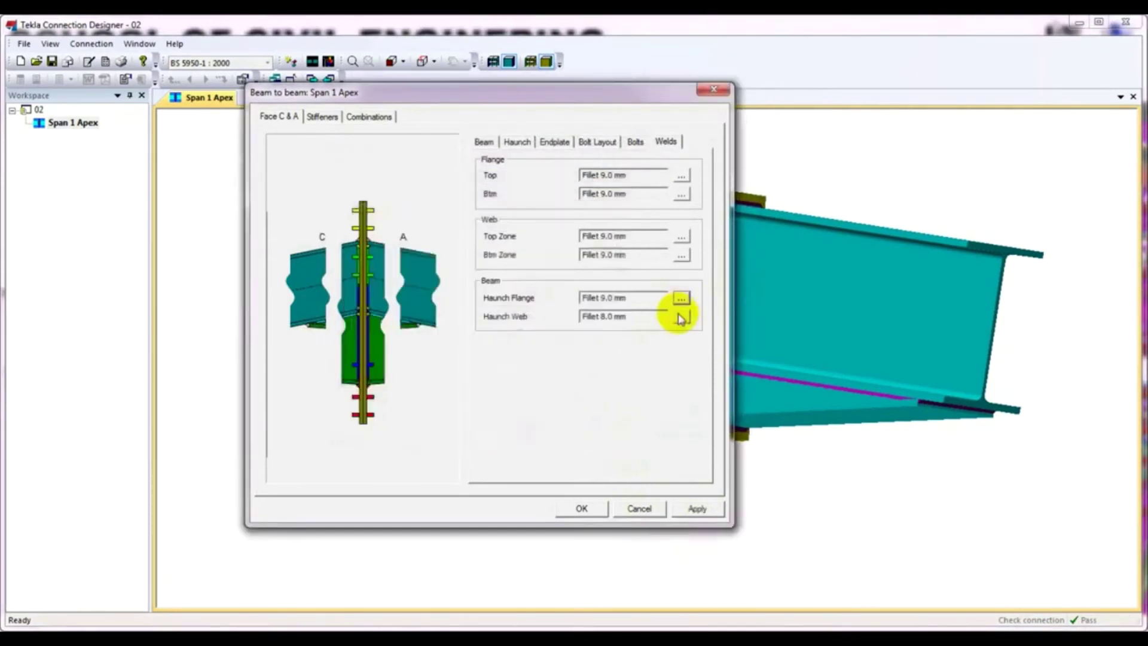
{"action": "left_click", "coordinate": [682, 318]}
{"action": "left_click", "coordinate": [516, 286]}
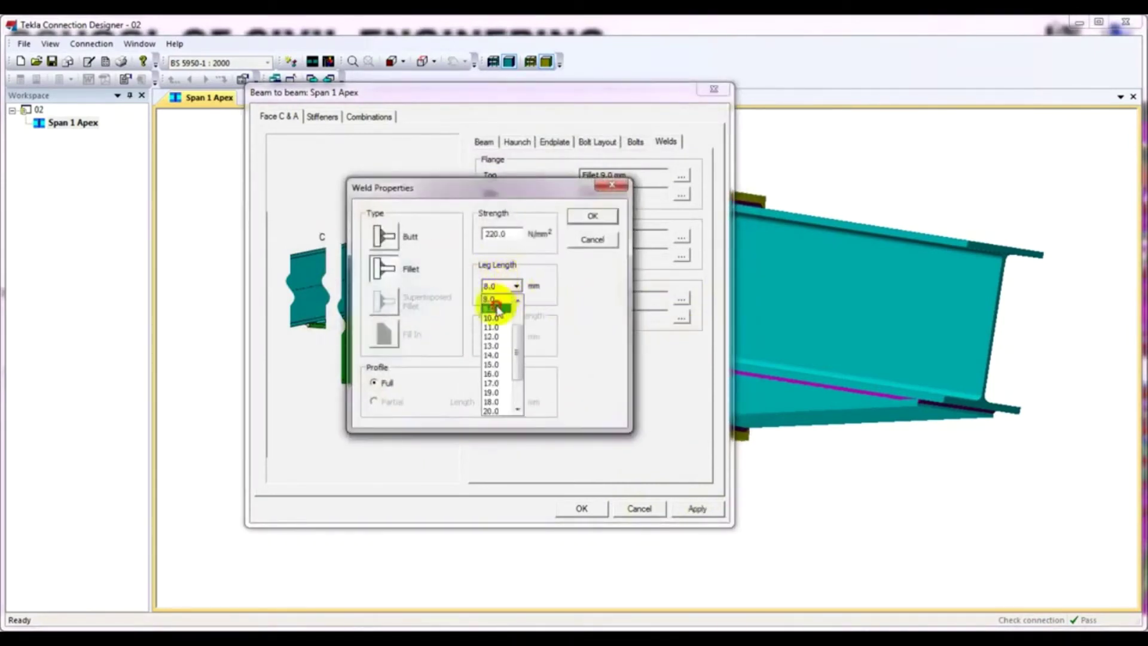
{"action": "left_click", "coordinate": [500, 308]}
{"action": "left_click", "coordinate": [593, 216]}
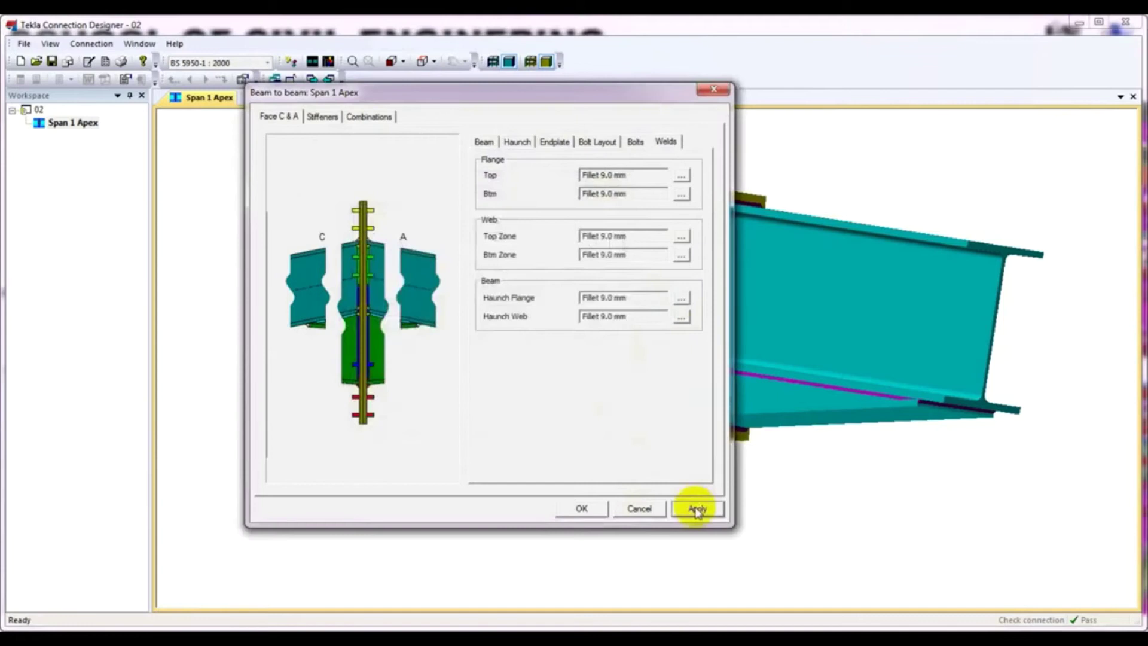
{"action": "left_click", "coordinate": [696, 507]}
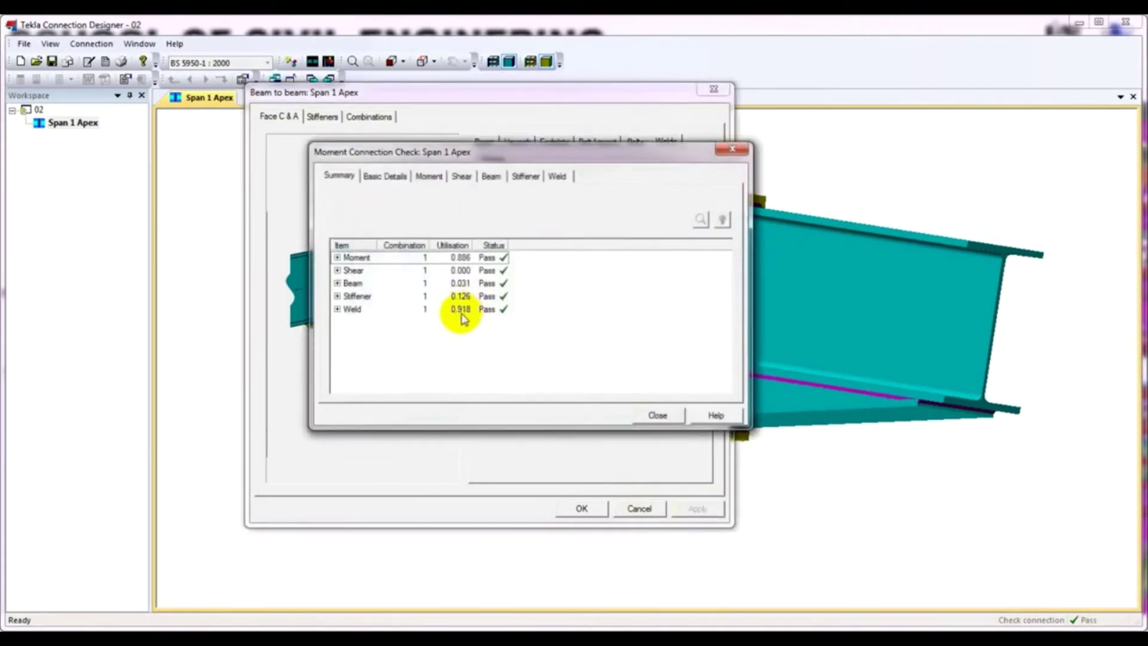
{"action": "left_click", "coordinate": [660, 413]}
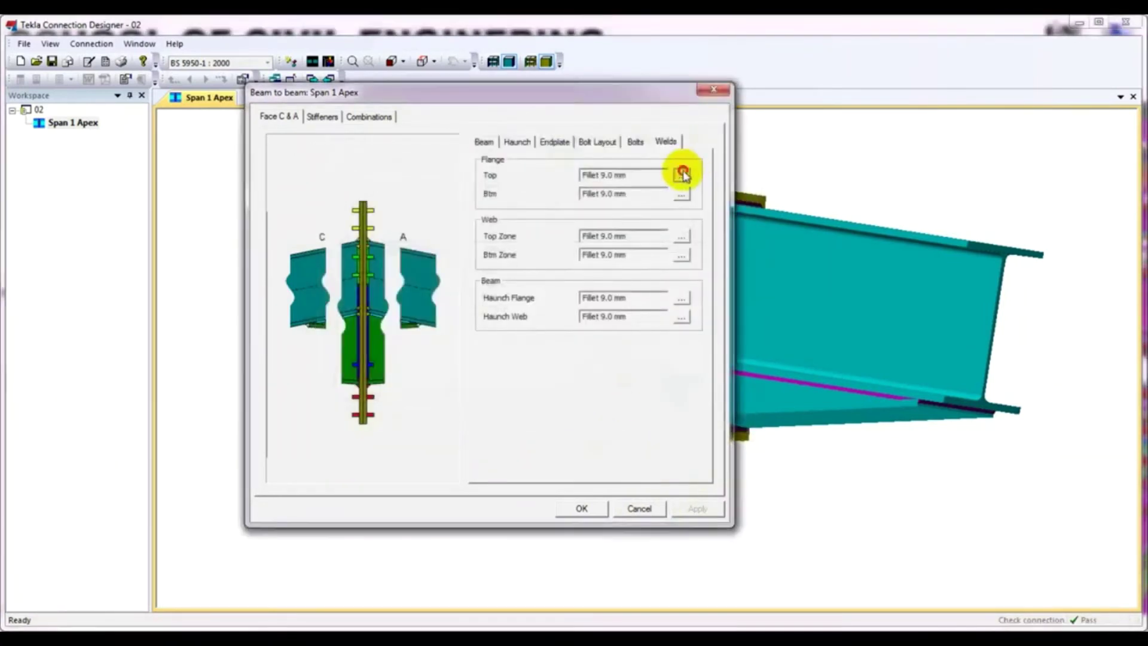
Set the top and bottom flange welds to 10.0 mm leg length.
{"action": "left_click", "coordinate": [681, 176]}
{"action": "left_click", "coordinate": [517, 286]}
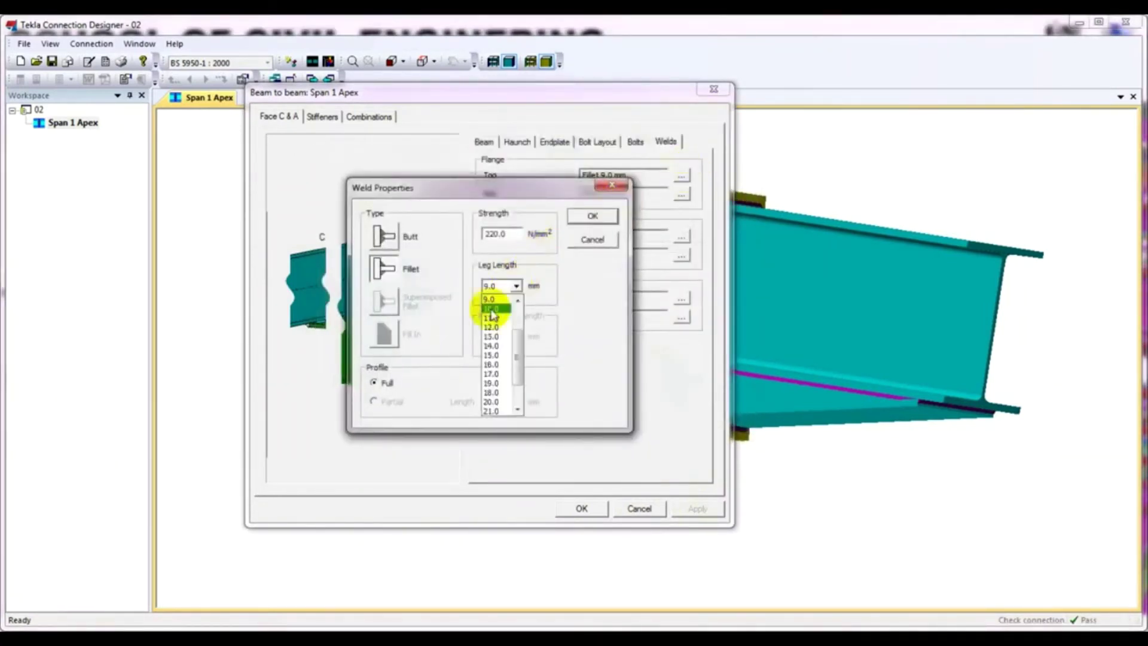
{"action": "left_click", "coordinate": [492, 308]}
{"action": "left_click", "coordinate": [591, 215]}
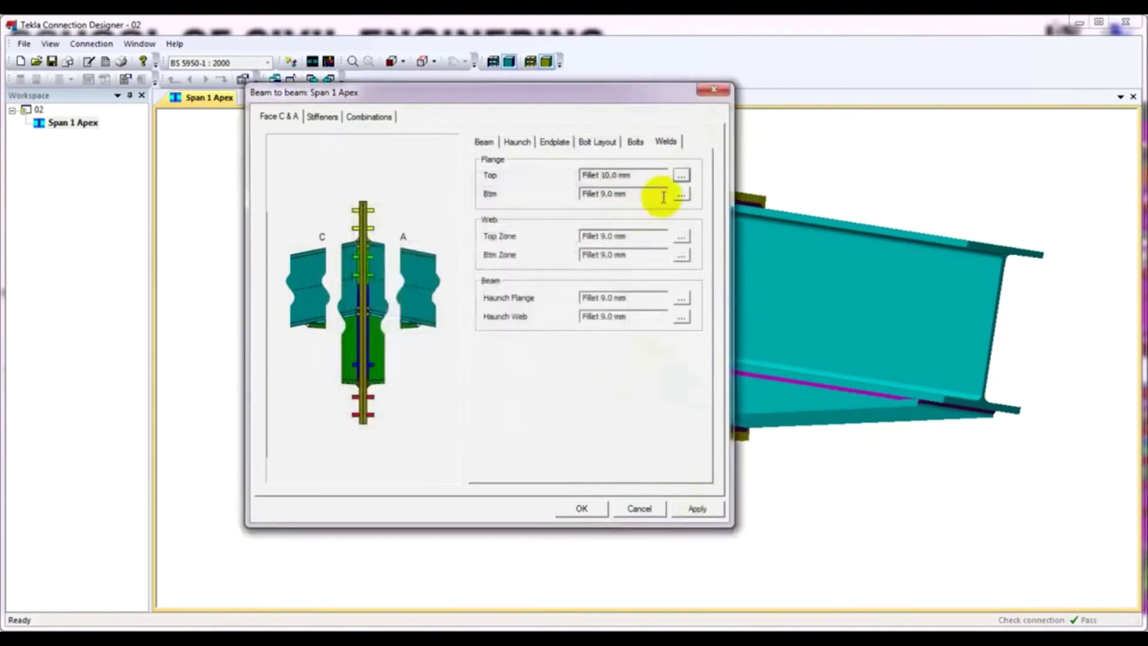
{"action": "left_click", "coordinate": [681, 195]}
{"action": "left_click", "coordinate": [516, 286]}
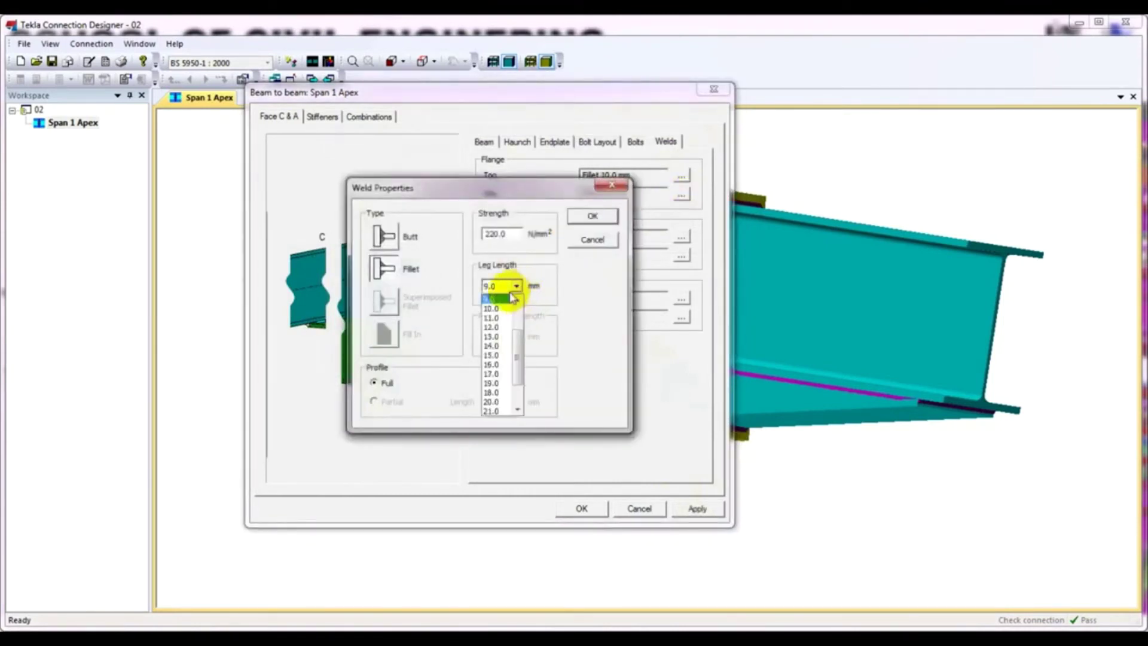
{"action": "left_click", "coordinate": [495, 309]}
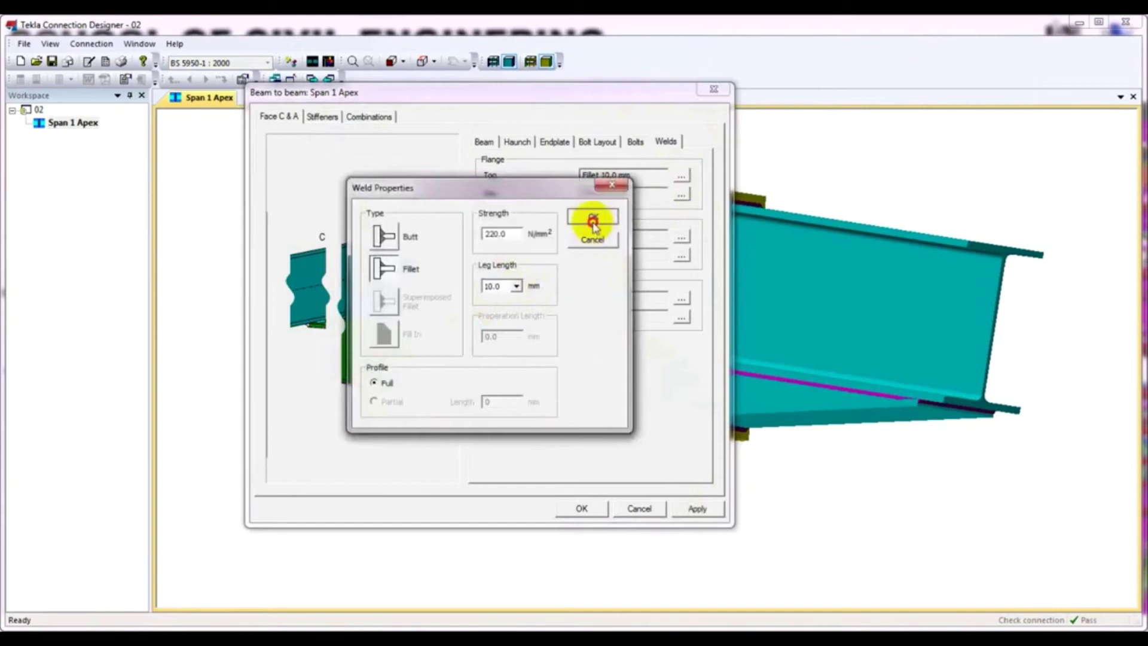
{"action": "left_click", "coordinate": [592, 216]}
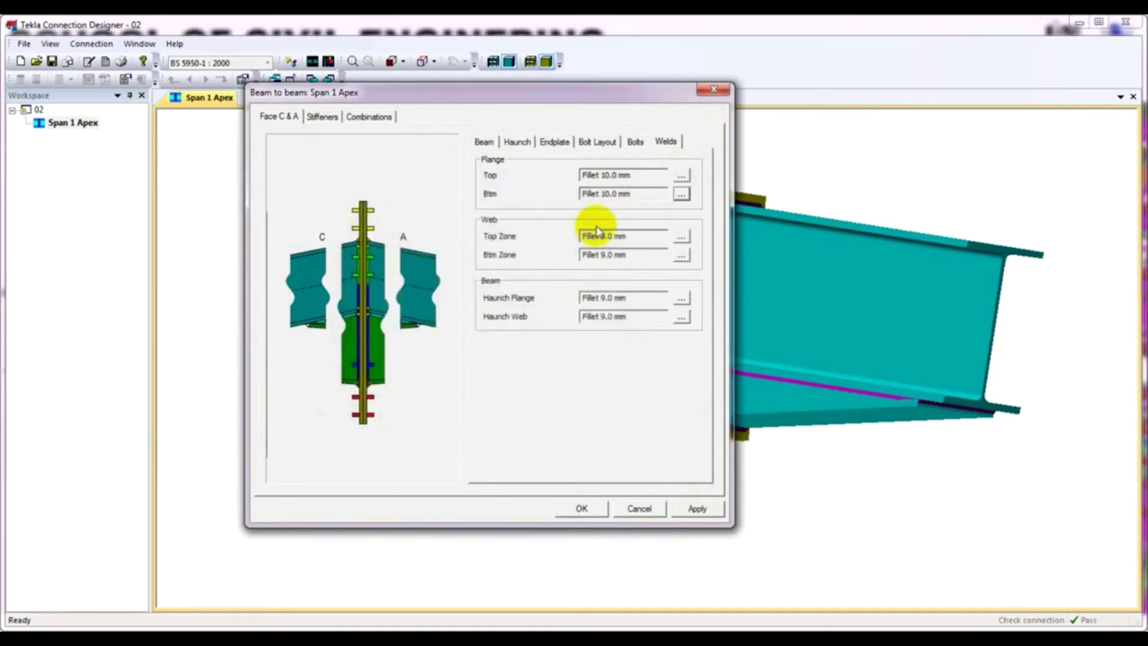
Set the web top zone and web bottom zone welds to 10.0 mm.
{"action": "left_click", "coordinate": [682, 236]}
{"action": "mouse_move", "coordinate": [497, 199]}
{"action": "left_mouse_down"}
{"action": "mouse_move", "coordinate": [501, 216]}
{"action": "mouse_move", "coordinate": [531, 216]}
{"action": "left_mouse_up"}
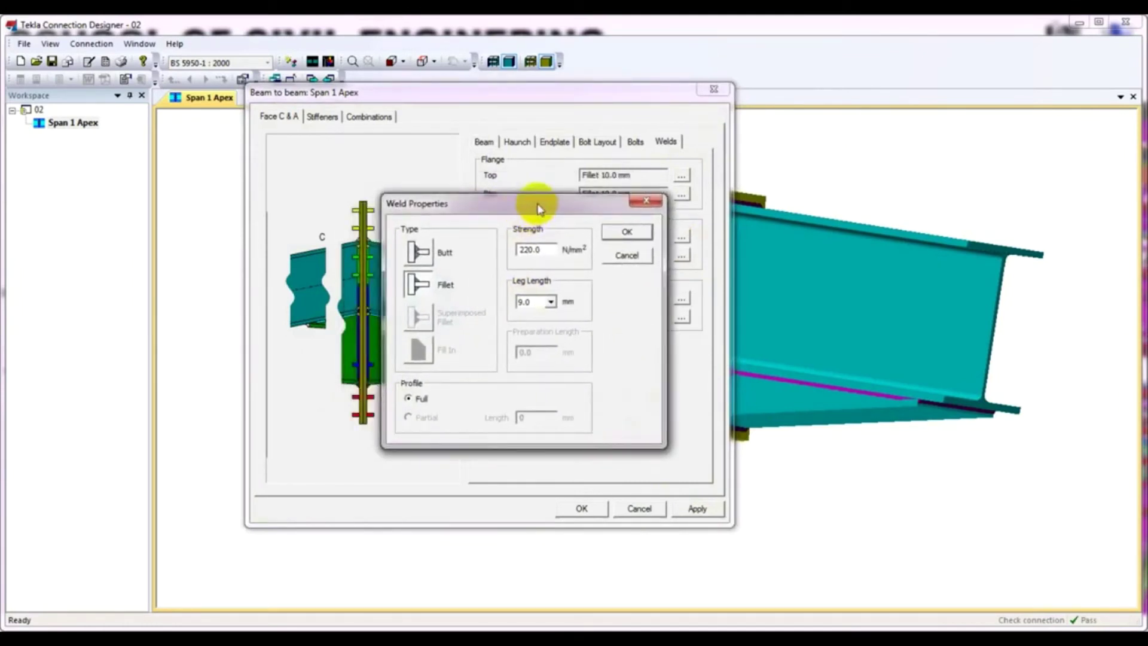
{"action": "left_click_drag", "start_coordinate": [540, 209], "coordinate": [577, 210]}
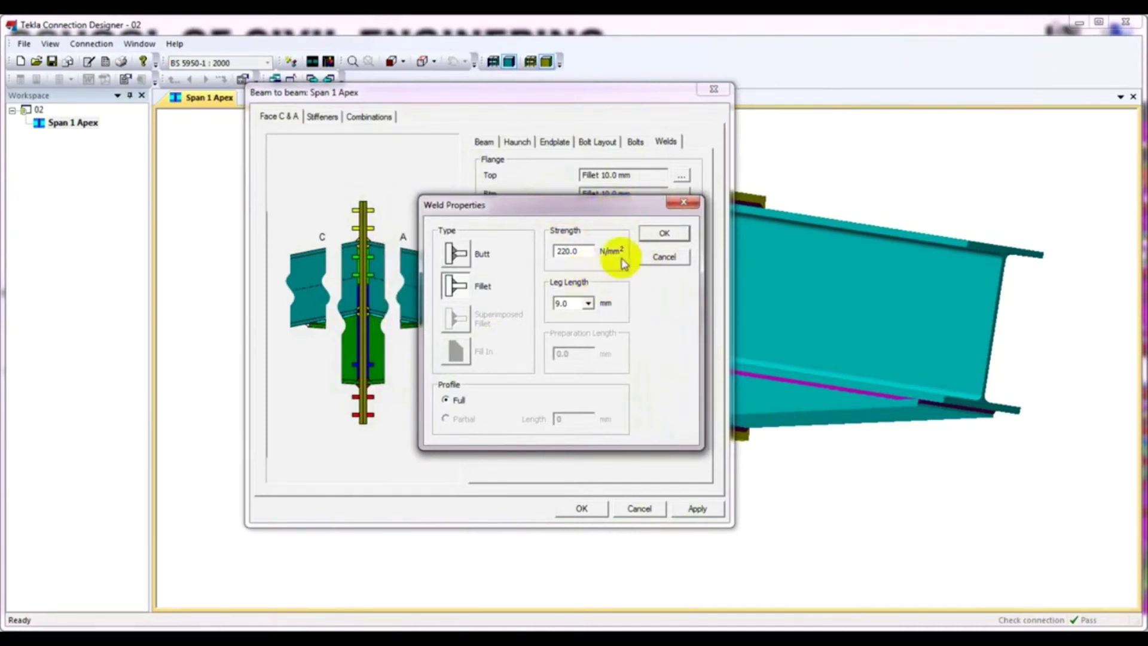
{"action": "left_click_drag", "start_coordinate": [584, 209], "coordinate": [589, 208]}
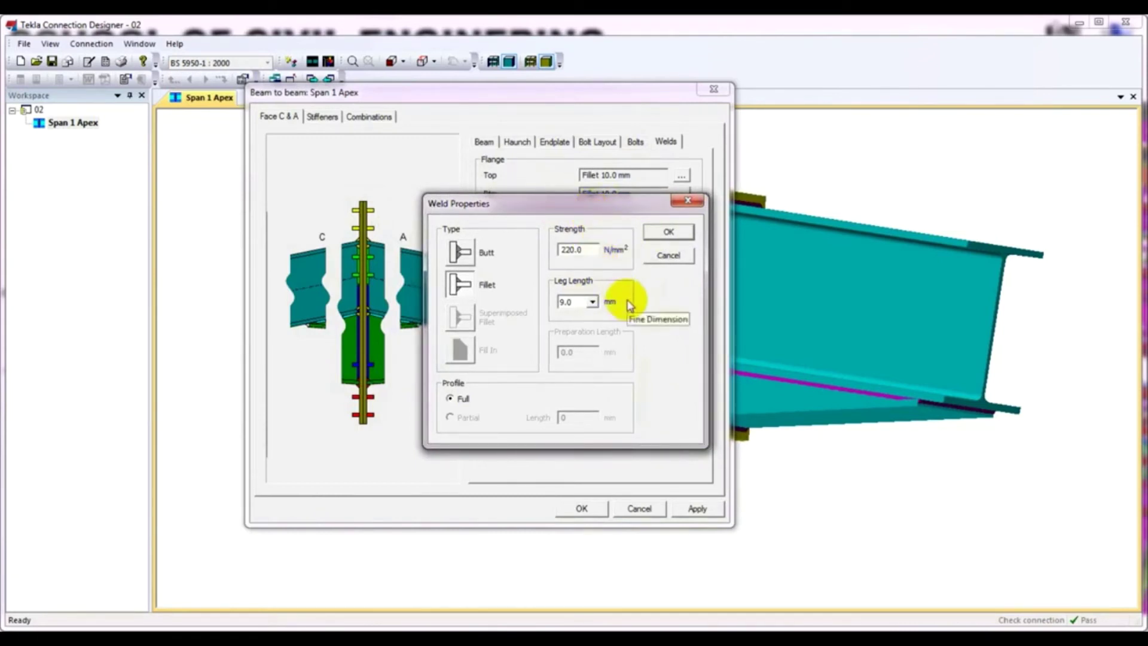
{"action": "left_click", "coordinate": [592, 302]}
{"action": "left_click", "coordinate": [573, 324]}
{"action": "left_click", "coordinate": [668, 232]}
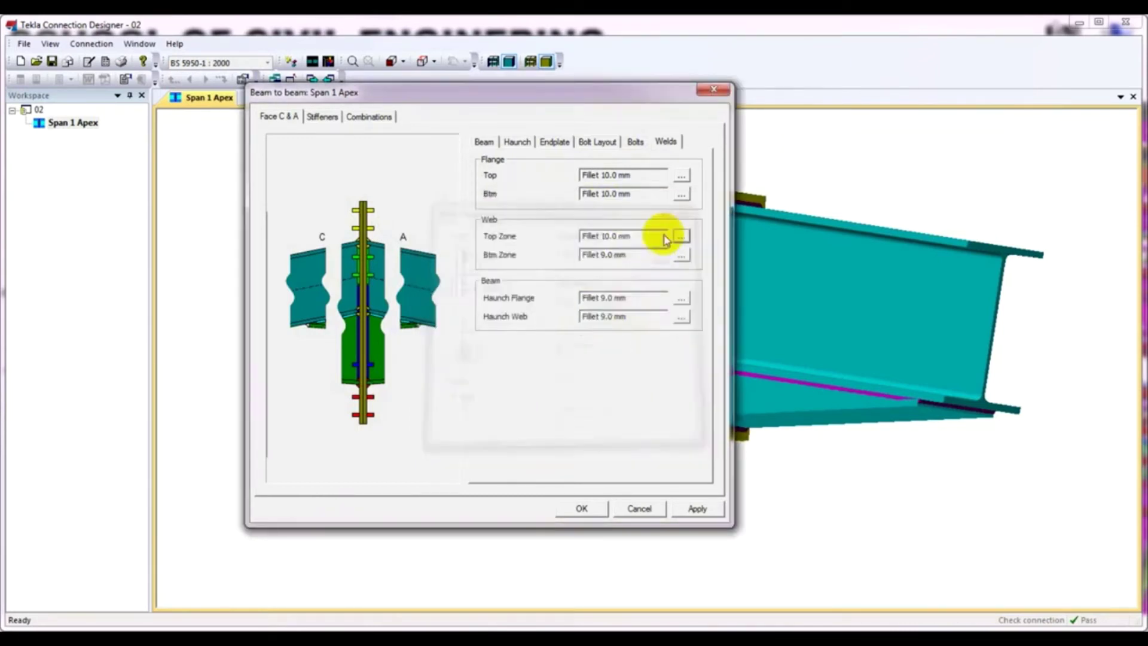
{"action": "left_click", "coordinate": [680, 253]}
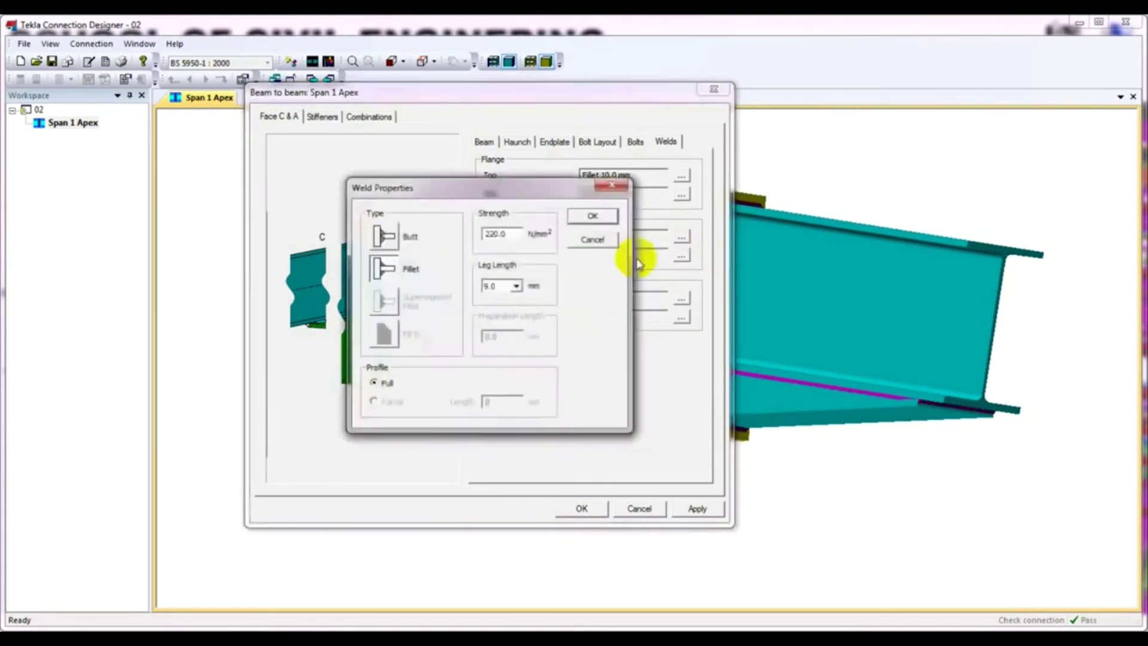
{"action": "left_click", "coordinate": [519, 287]}
{"action": "left_click", "coordinate": [499, 299]}
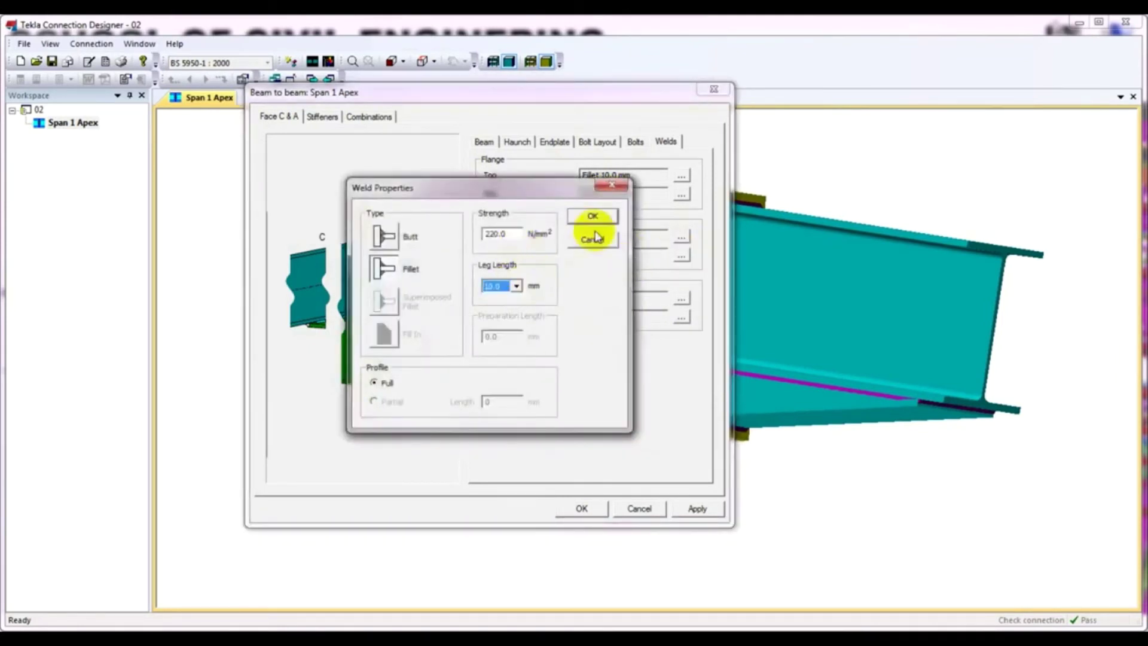
{"action": "left_click", "coordinate": [592, 216]}
Set the haunch flange and haunch web welds to 10.0 mm.
{"action": "left_click", "coordinate": [682, 297]}
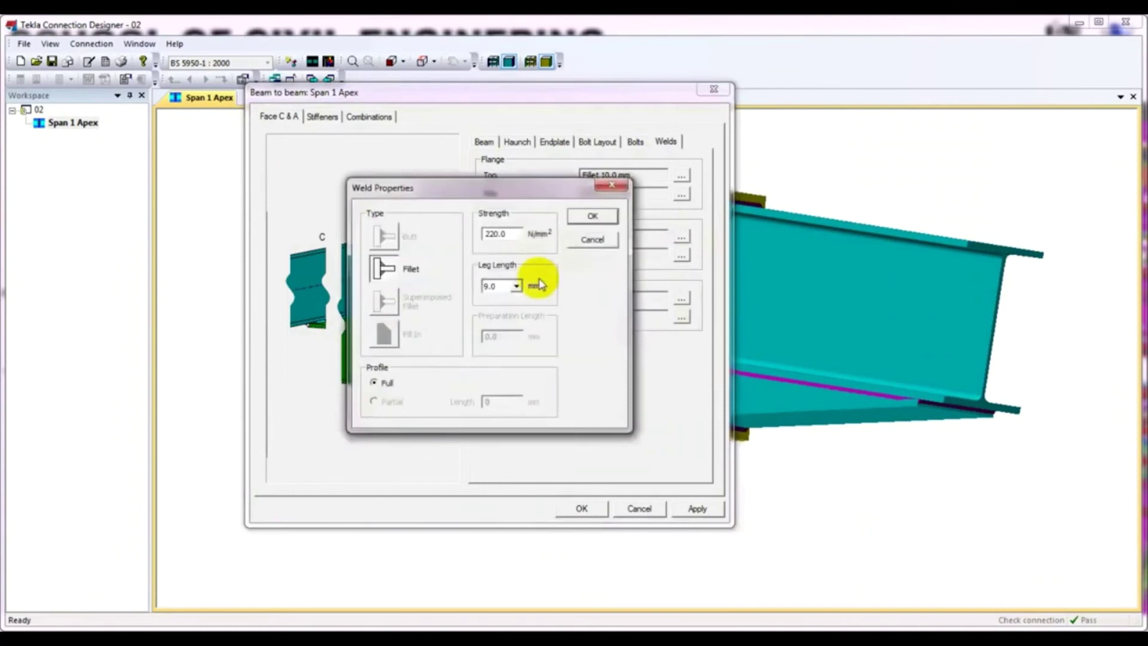
{"action": "left_click", "coordinate": [517, 286]}
{"action": "left_click", "coordinate": [495, 309]}
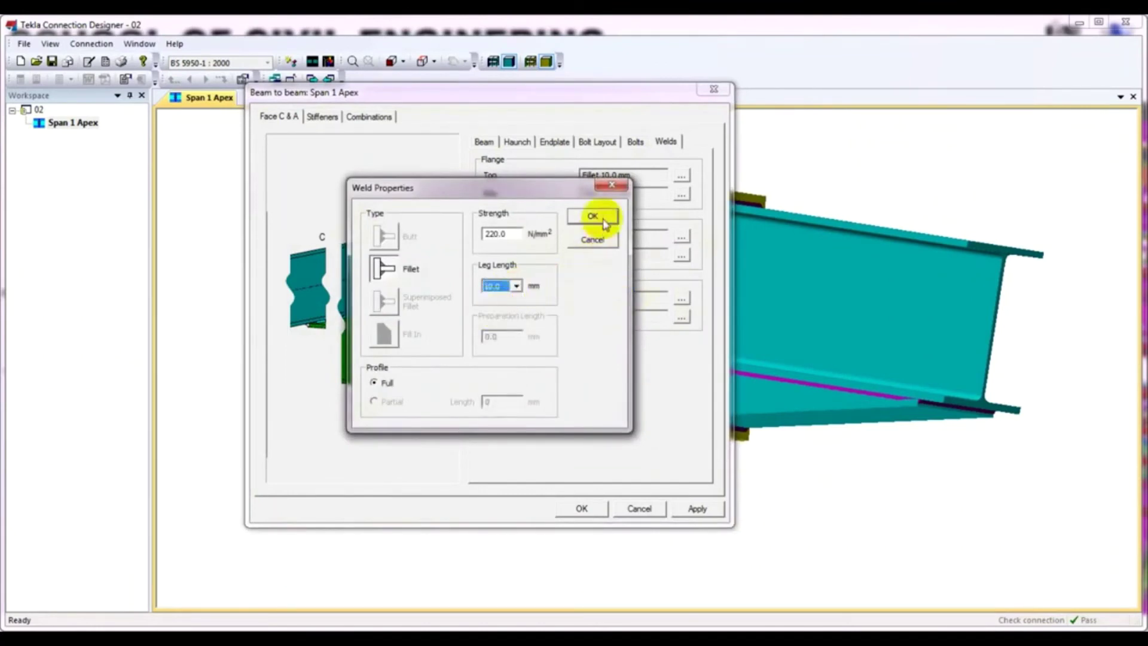
{"action": "left_click", "coordinate": [592, 216]}
{"action": "left_click", "coordinate": [682, 319]}
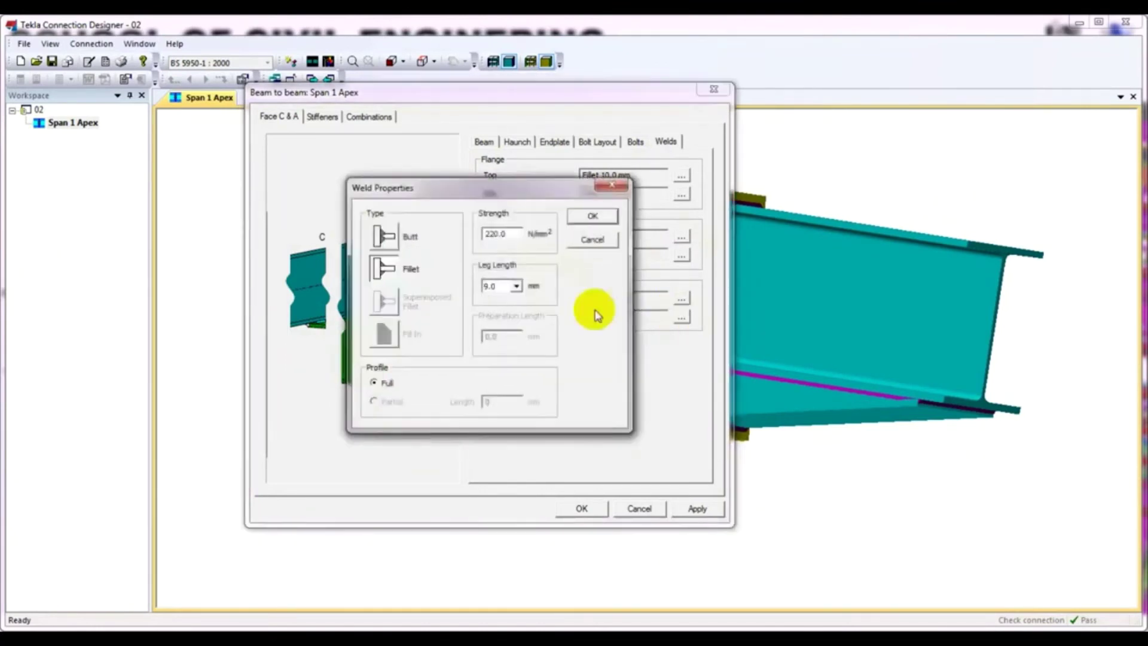
{"action": "left_click", "coordinate": [516, 286]}
{"action": "left_click", "coordinate": [495, 308]}
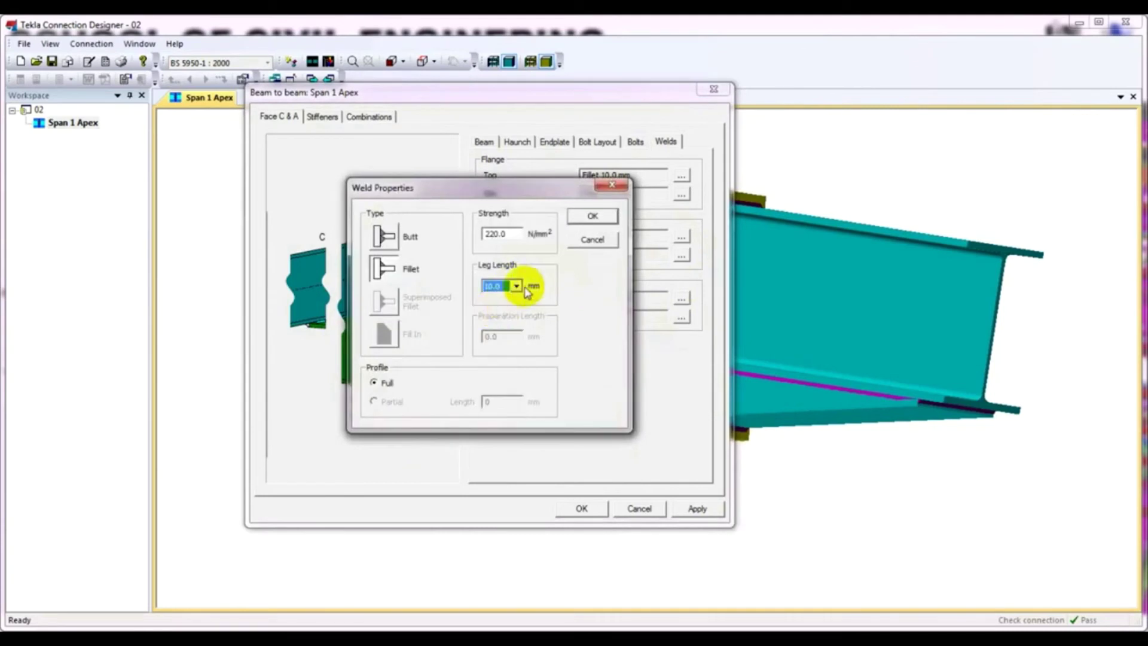
{"action": "left_click", "coordinate": [591, 219]}
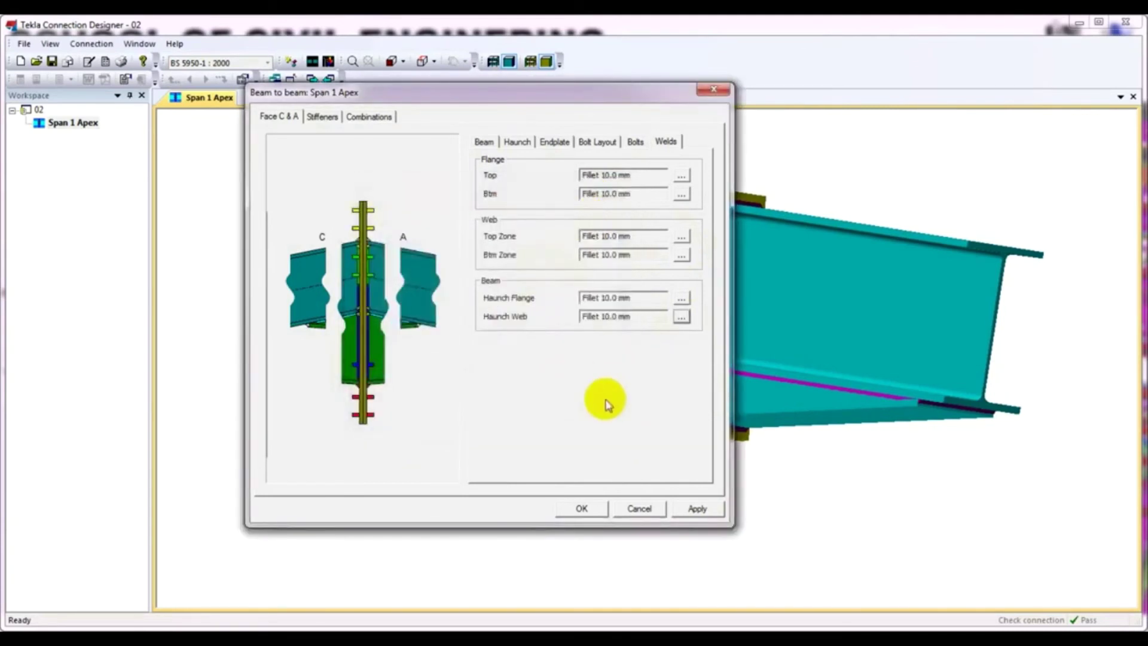
Recheck the connection with 10 mm welds, confirming a pass at 0.826 weld utilisation, then close.
{"action": "left_click", "coordinate": [695, 508]}
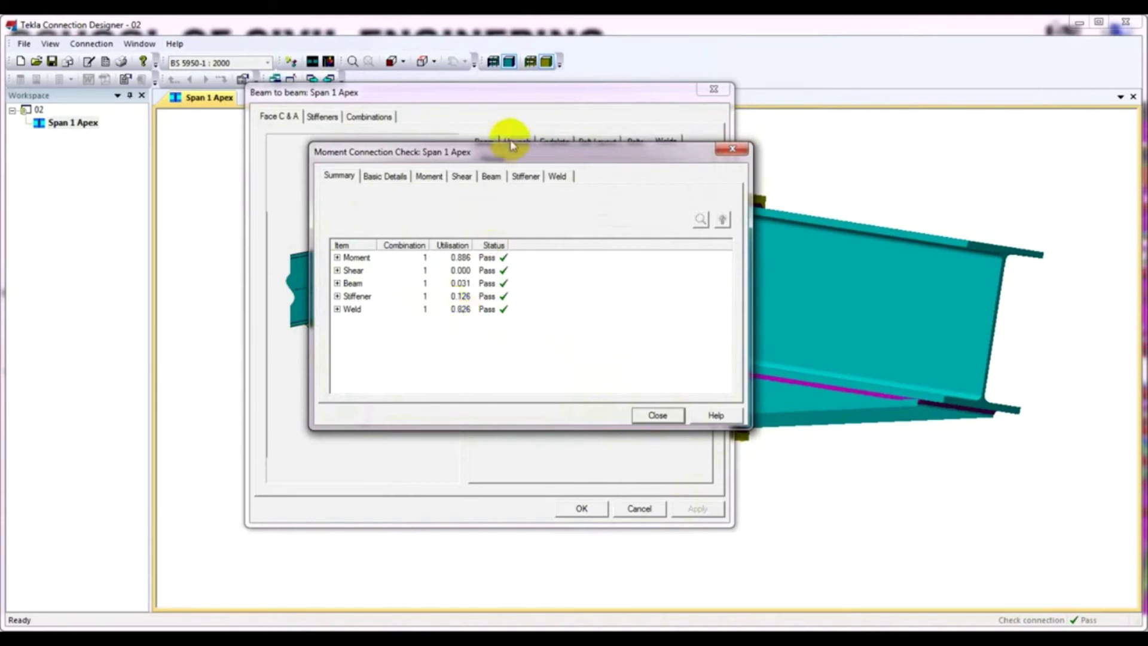
{"action": "left_click_drag", "start_coordinate": [513, 154], "coordinate": [486, 150]}
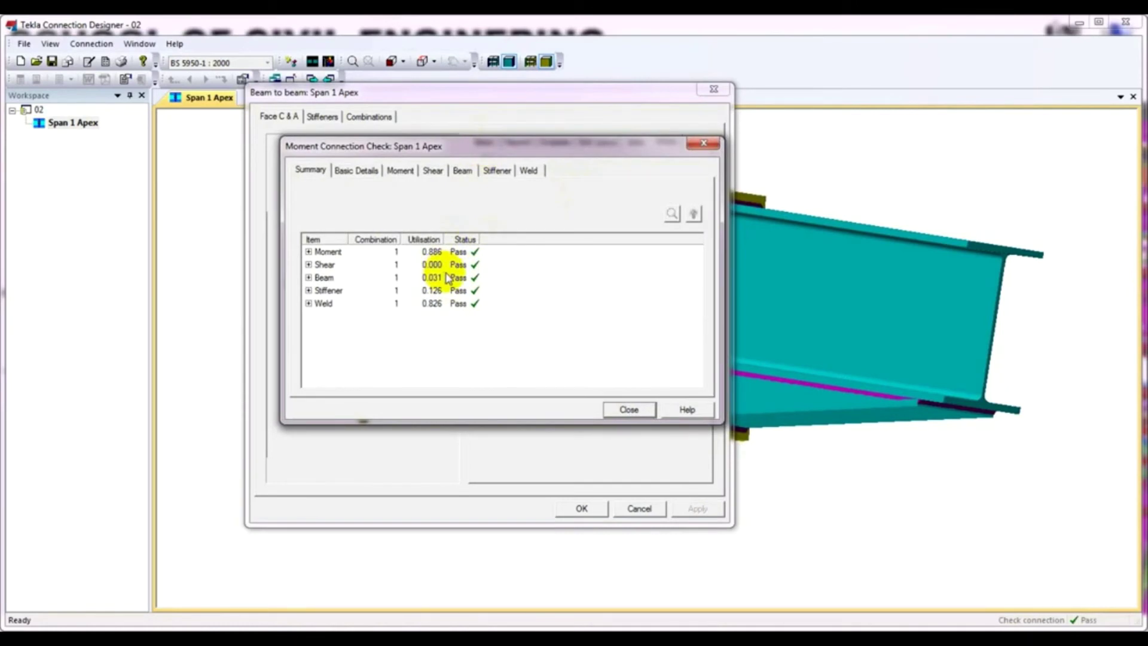
{"action": "mouse_move", "coordinate": [533, 152]}
{"action": "left_mouse_down"}
{"action": "mouse_move", "coordinate": [514, 151]}
{"action": "mouse_move", "coordinate": [549, 154]}
{"action": "mouse_move", "coordinate": [532, 144]}
{"action": "left_mouse_up"}
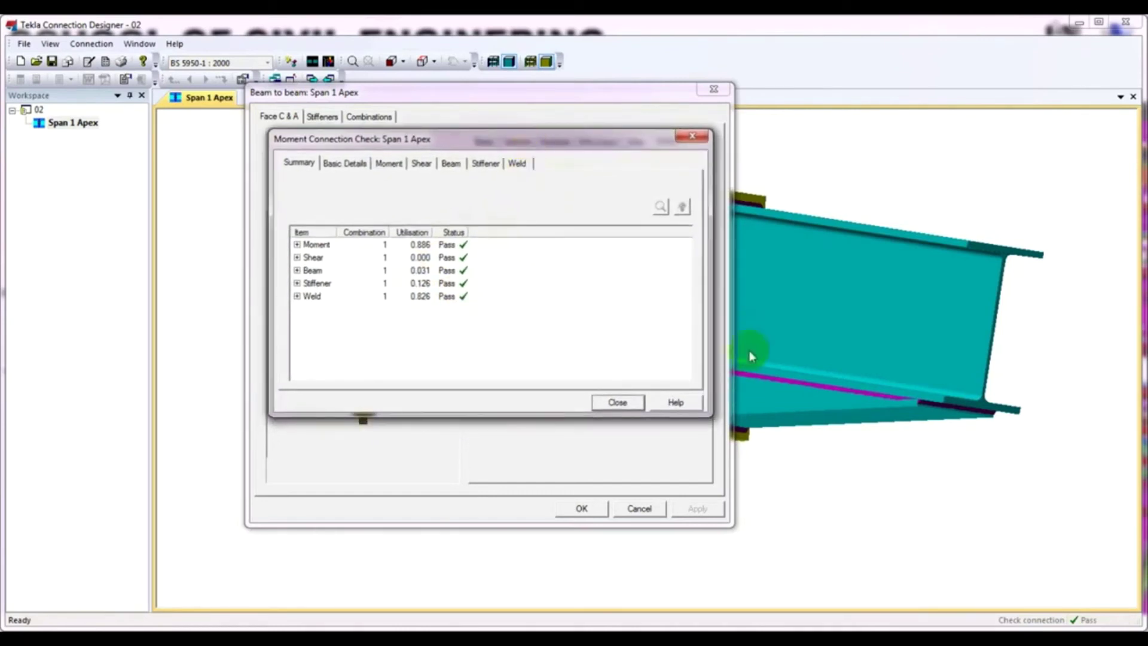
{"action": "left_click_drag", "start_coordinate": [560, 142], "coordinate": [556, 142]}
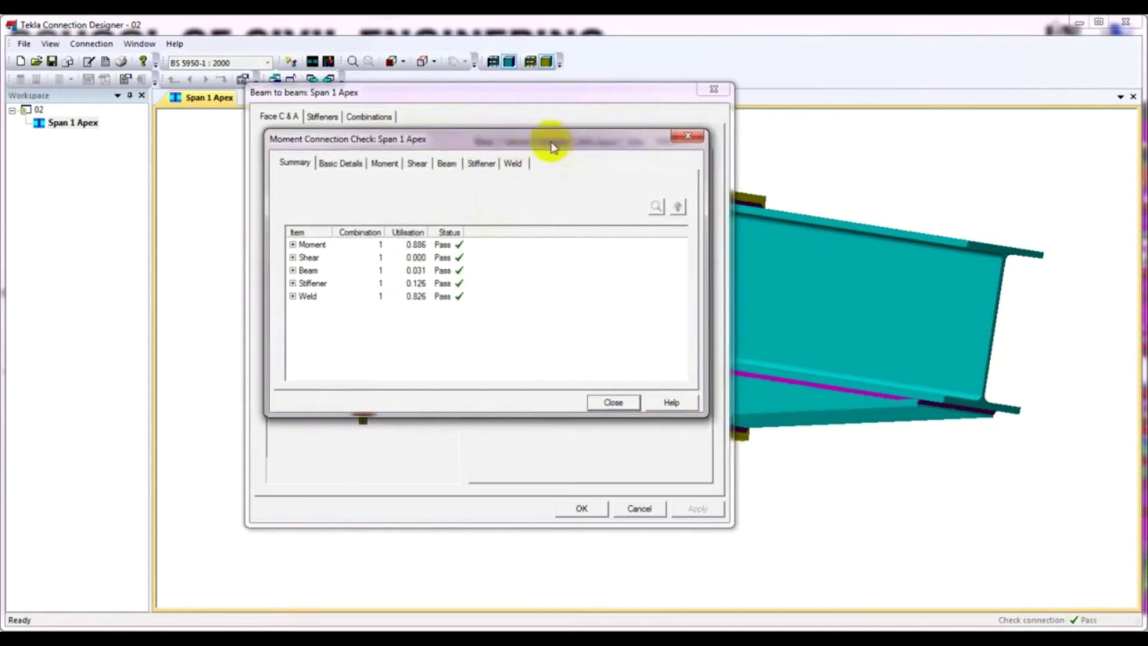
{"action": "left_click", "coordinate": [618, 403]}
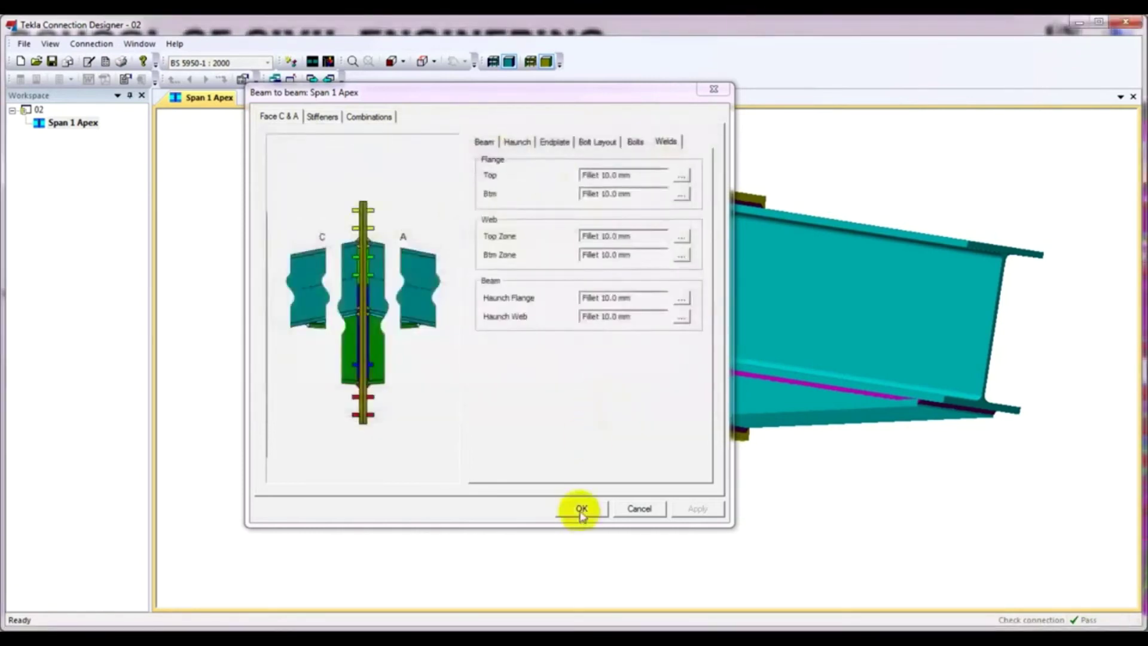
Accept the updated settings and inspect the Shear, Beam and Stiffener check results.
{"action": "left_click", "coordinate": [580, 511]}
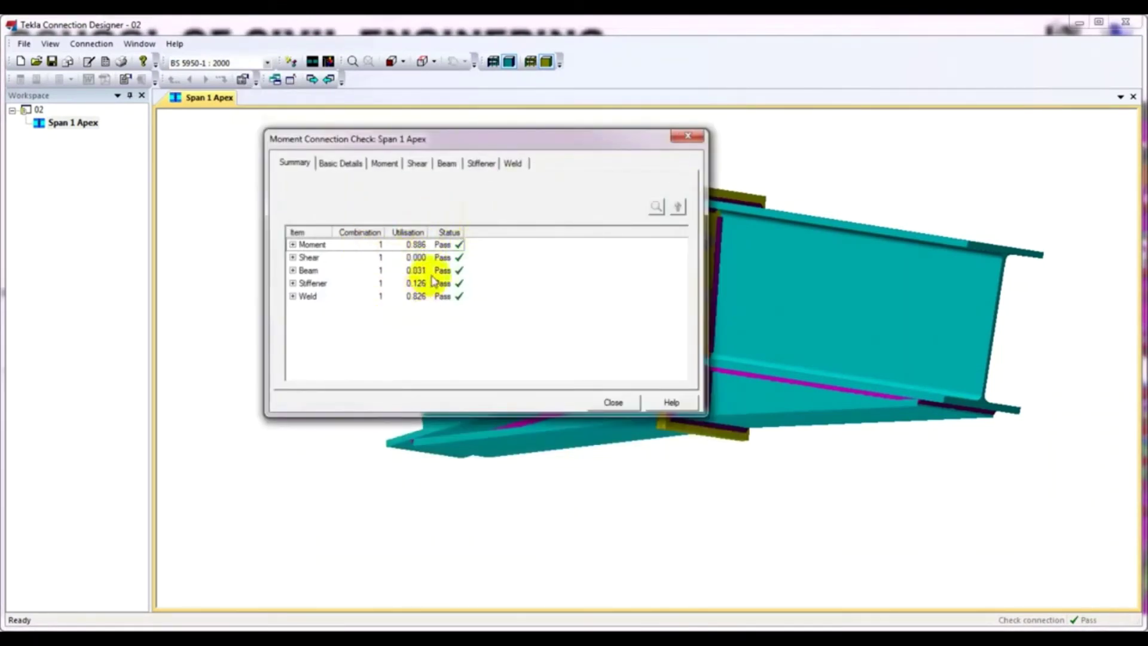
{"action": "left_click", "coordinate": [615, 403]}
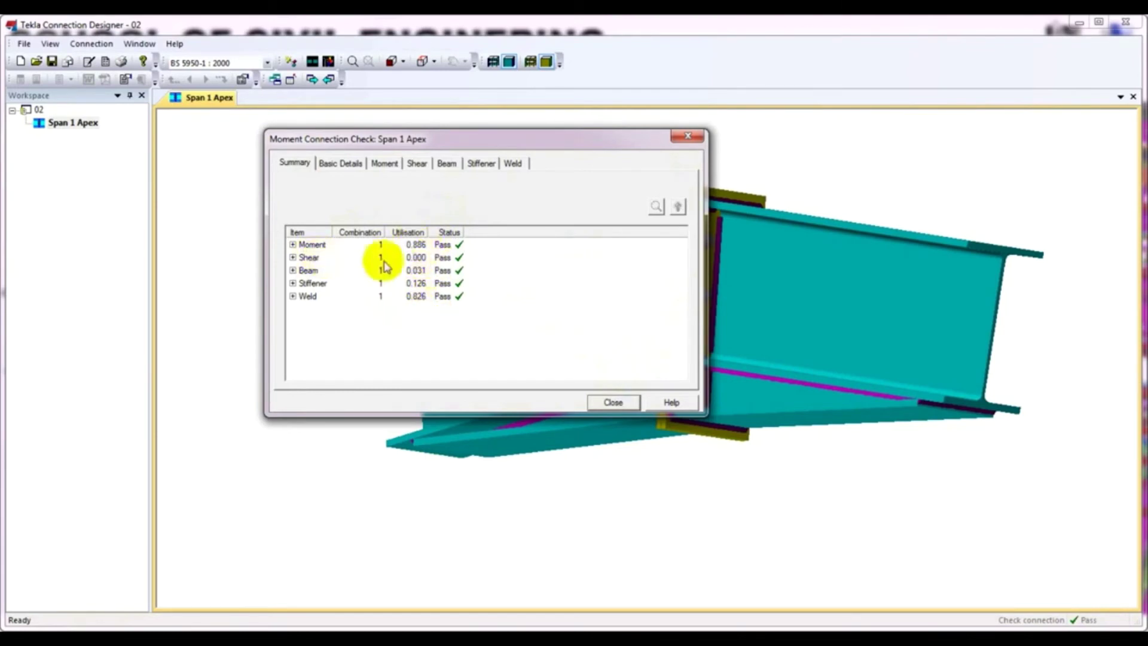
{"action": "left_click", "coordinate": [410, 259]}
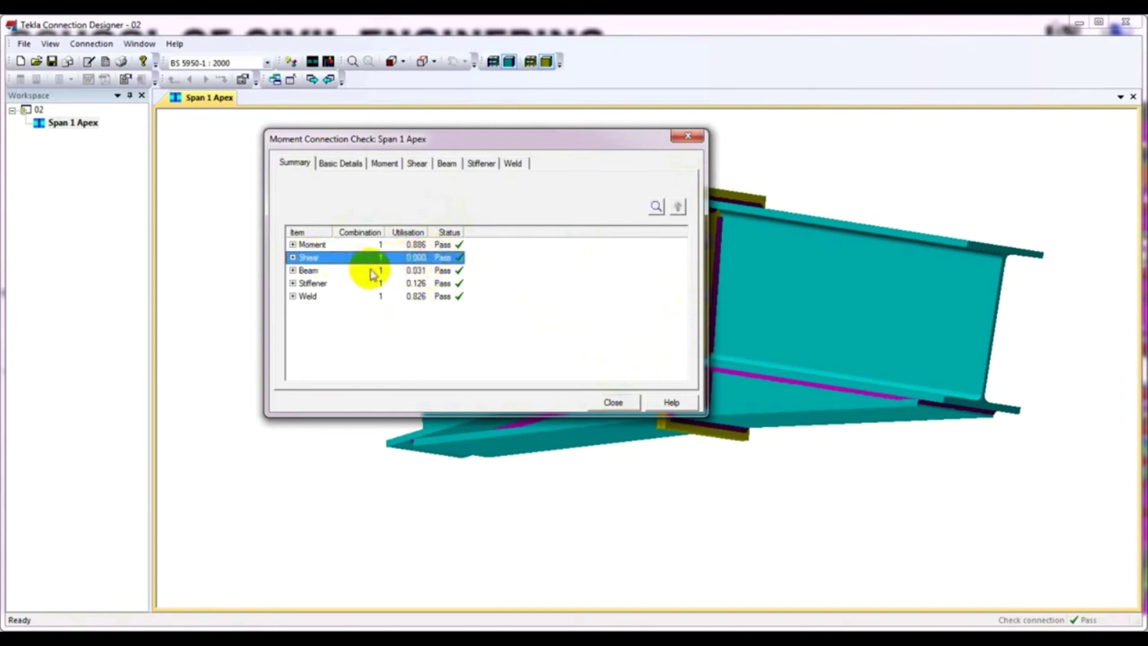
{"action": "left_click", "coordinate": [429, 272]}
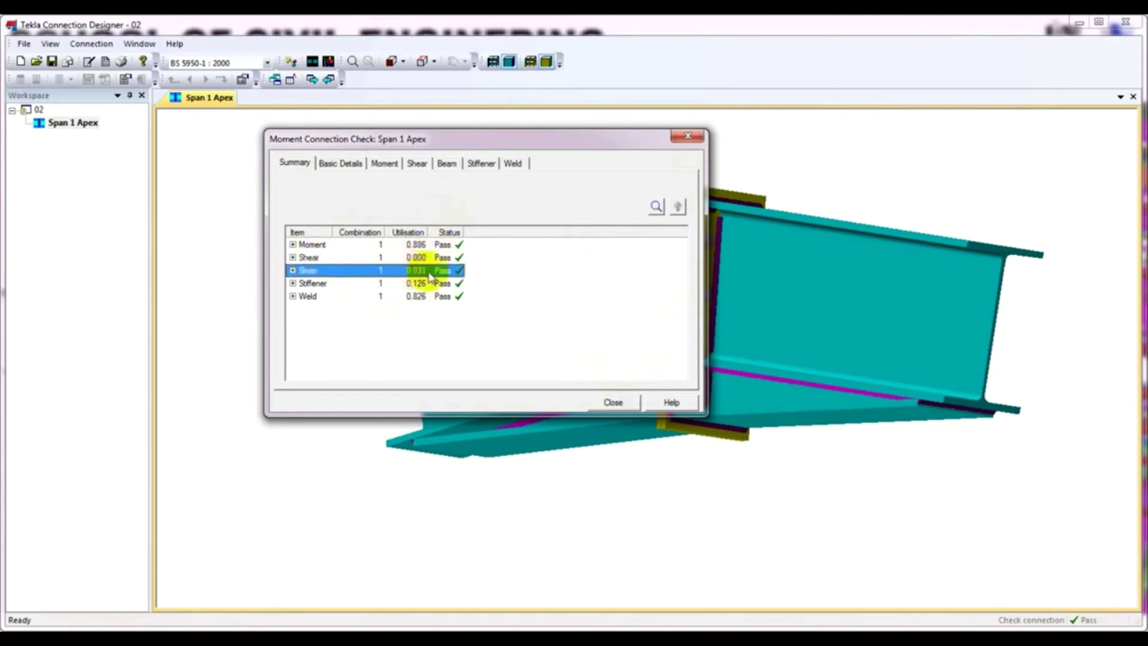
{"action": "left_click", "coordinate": [336, 284]}
{"action": "left_click", "coordinate": [423, 333]}
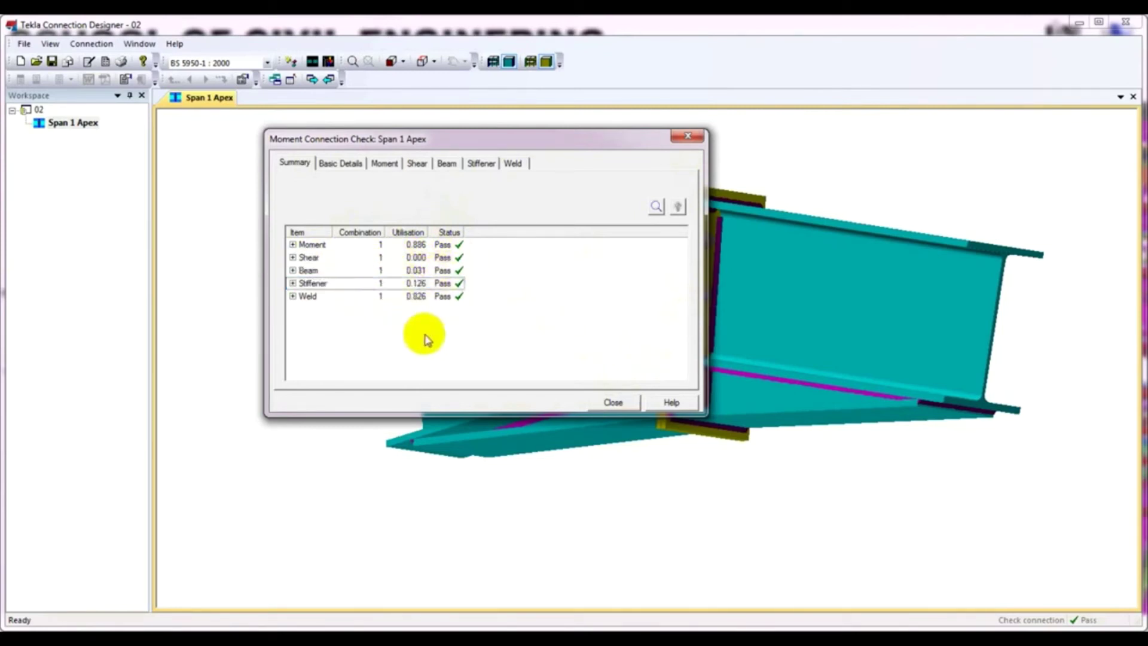
{"action": "left_click", "coordinate": [423, 285]}
{"action": "left_click", "coordinate": [430, 339]}
{"action": "left_click", "coordinate": [450, 259]}
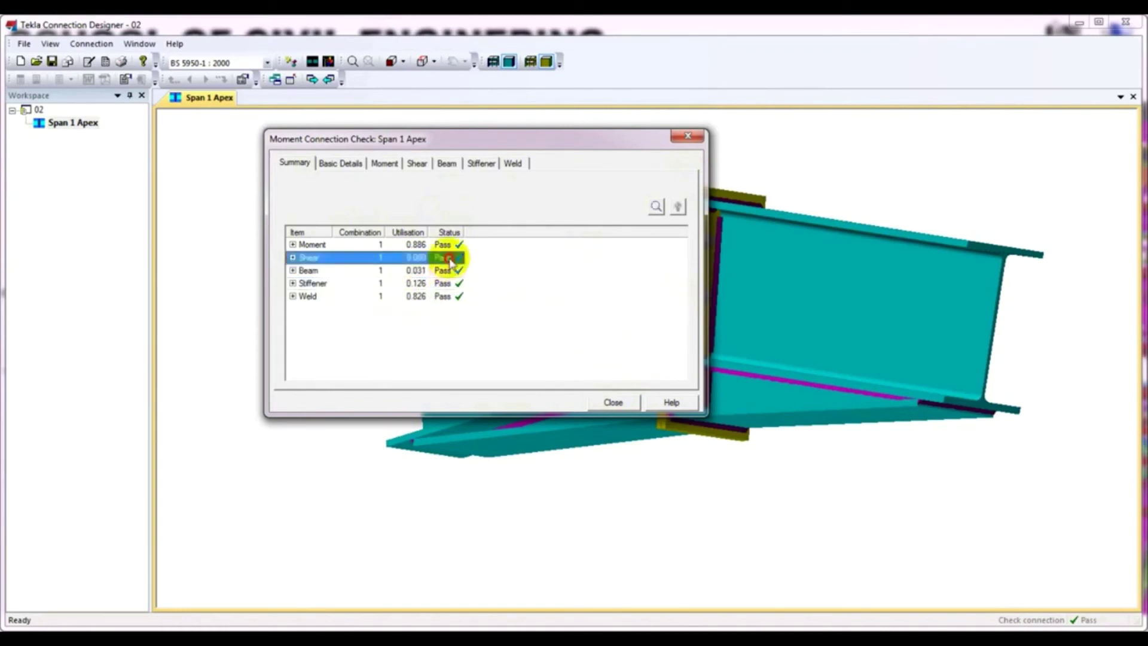
{"action": "left_click", "coordinate": [444, 285]}
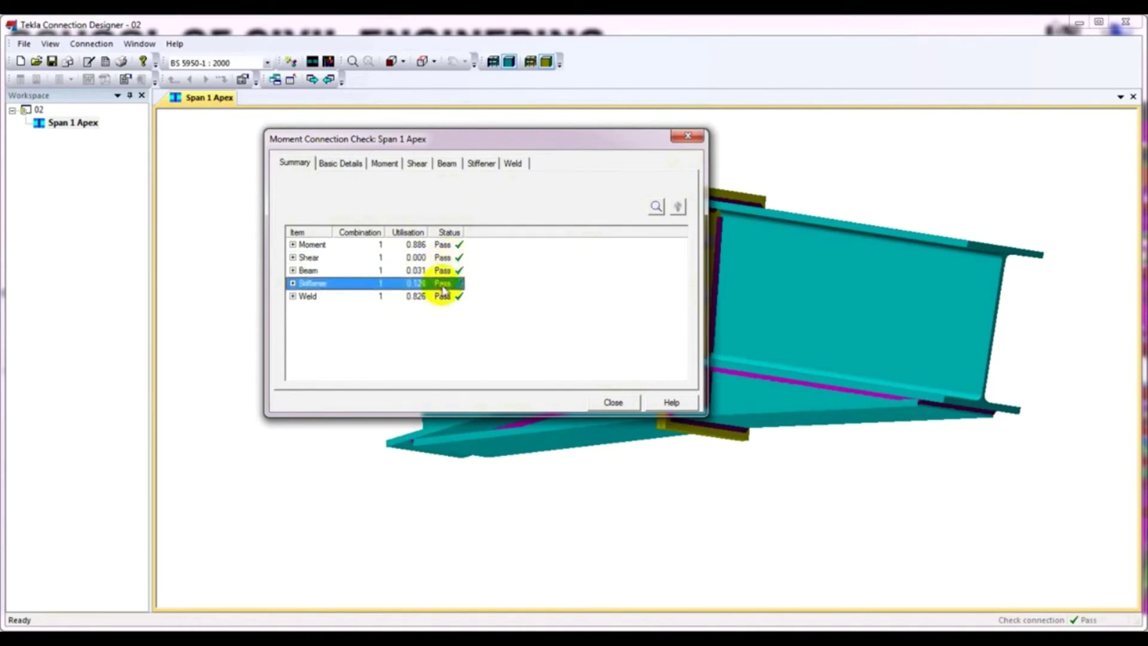
Compare the passing Beam, Shear and Stiffener results, then close the check summary.
{"action": "left_click", "coordinate": [445, 269]}
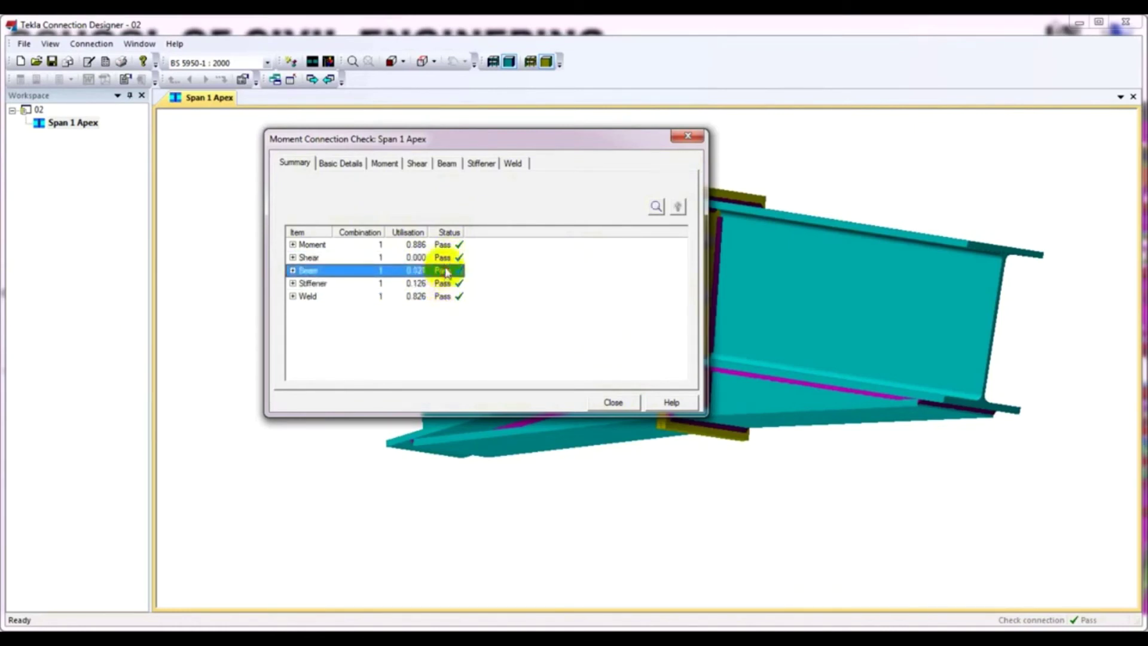
{"action": "left_click", "coordinate": [445, 257]}
{"action": "left_click", "coordinate": [447, 272]}
{"action": "left_click", "coordinate": [448, 285]}
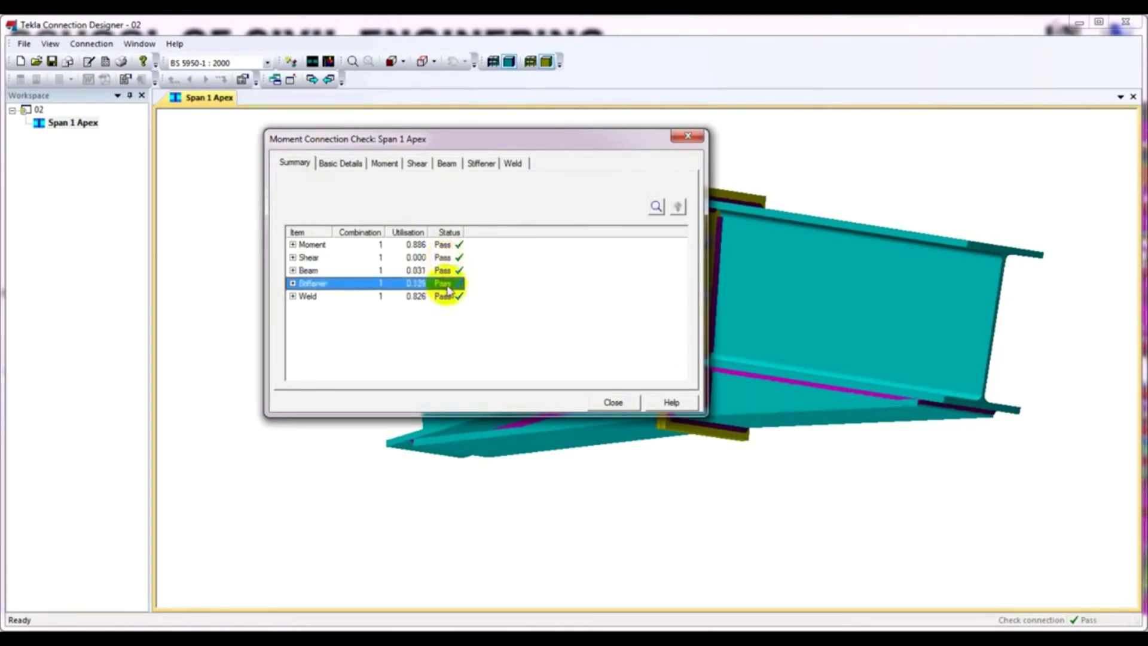
{"action": "left_click", "coordinate": [452, 269]}
{"action": "left_click", "coordinate": [452, 283]}
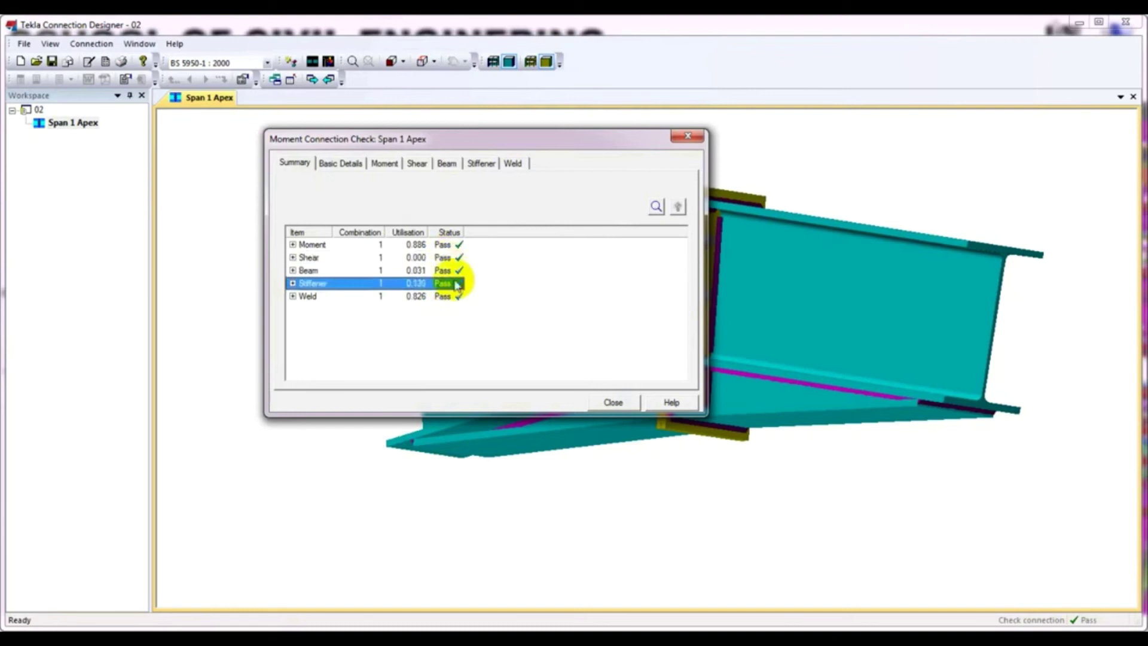
{"action": "left_click", "coordinate": [407, 259]}
{"action": "left_click", "coordinate": [435, 270]}
{"action": "left_click", "coordinate": [443, 285]}
{"action": "left_click", "coordinate": [438, 259]}
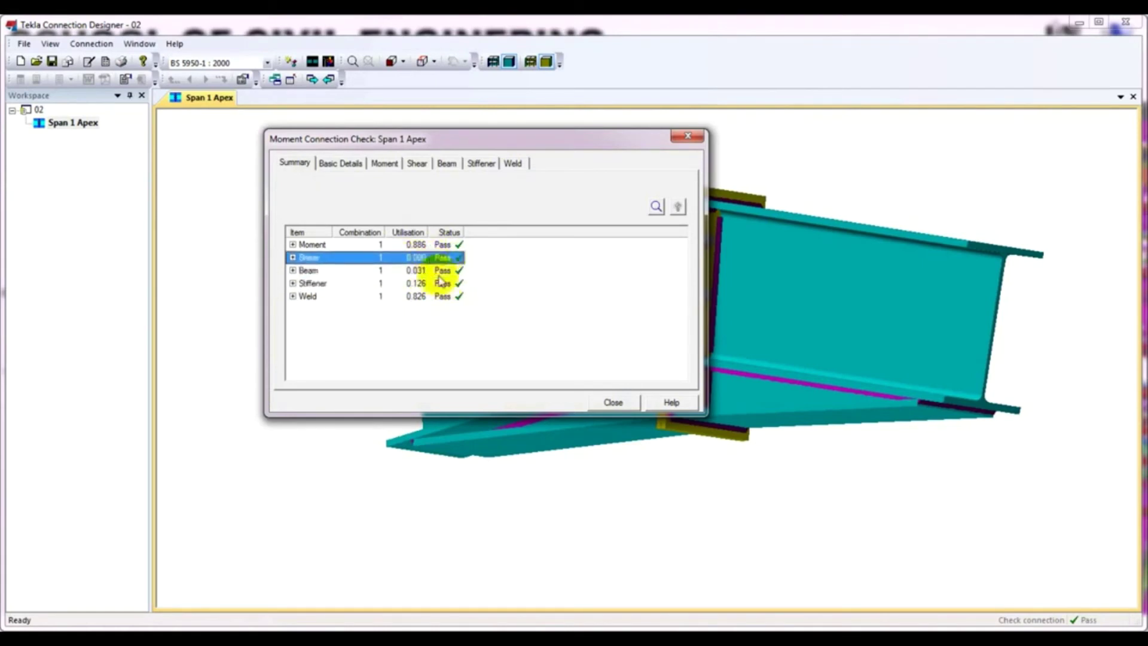
{"action": "left_click", "coordinate": [442, 271]}
{"action": "left_click", "coordinate": [443, 285]}
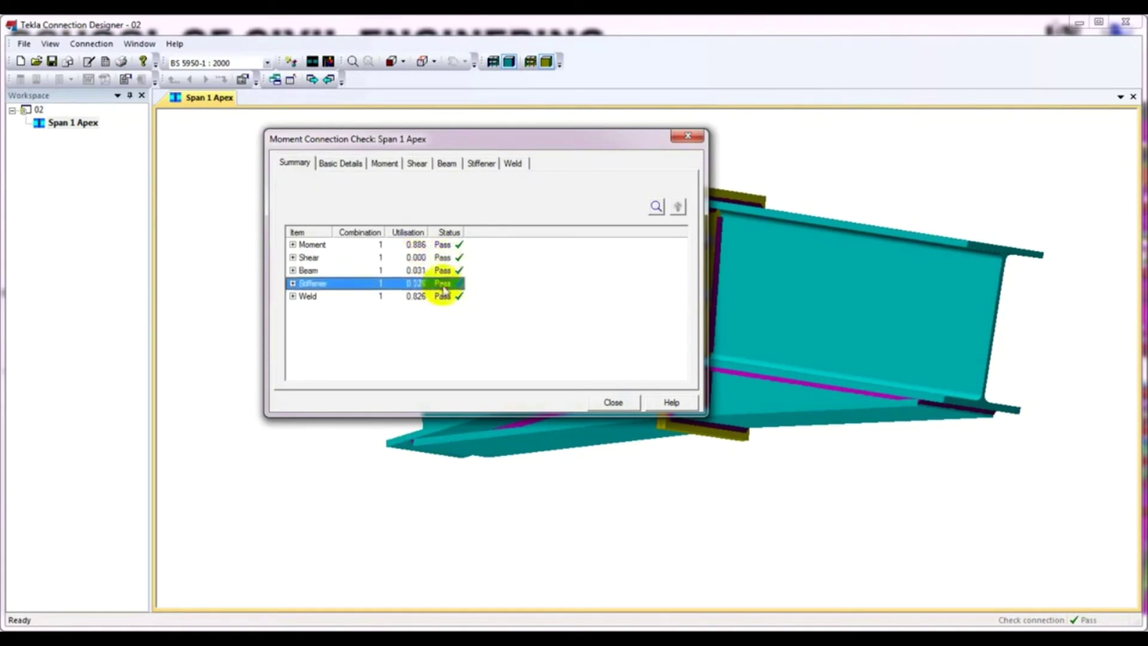
{"action": "left_click", "coordinate": [616, 400]}
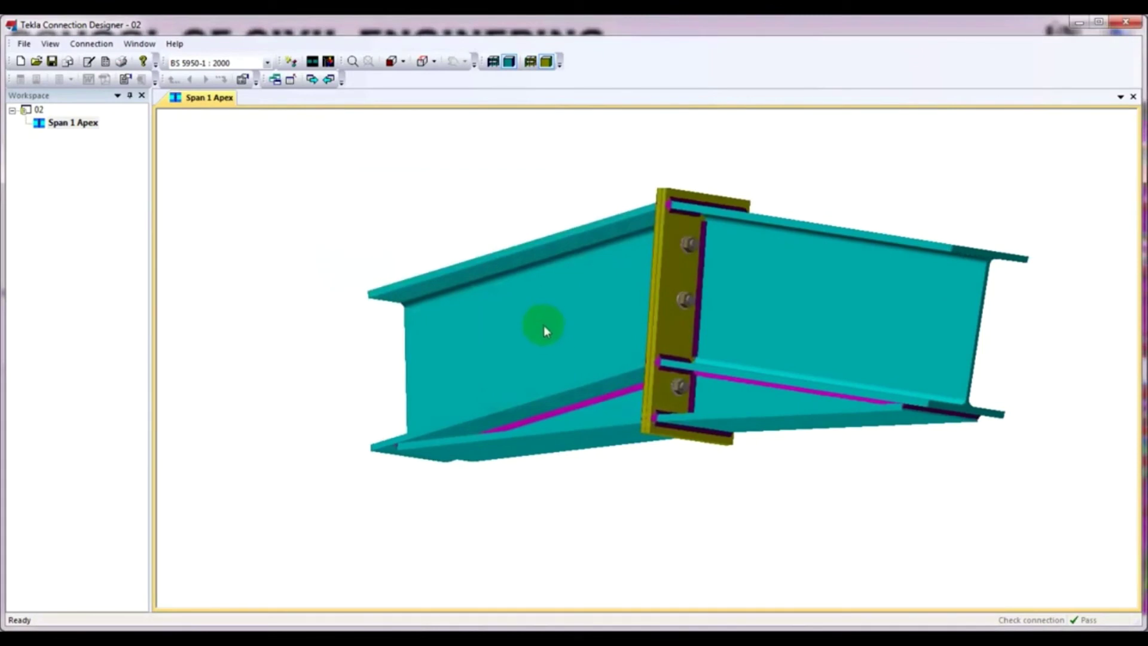
Open the Span 1 Apex 2D view and frame the apex and left rafter.
{"action": "right_click", "coordinate": [71, 123]}
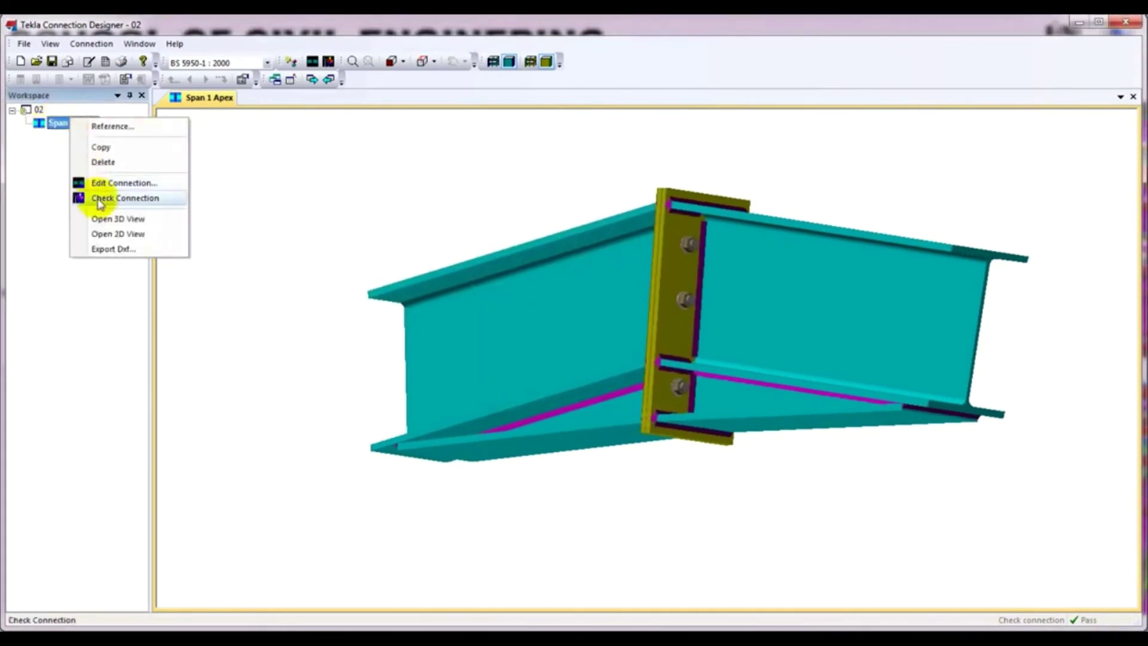
{"action": "left_click", "coordinate": [110, 219]}
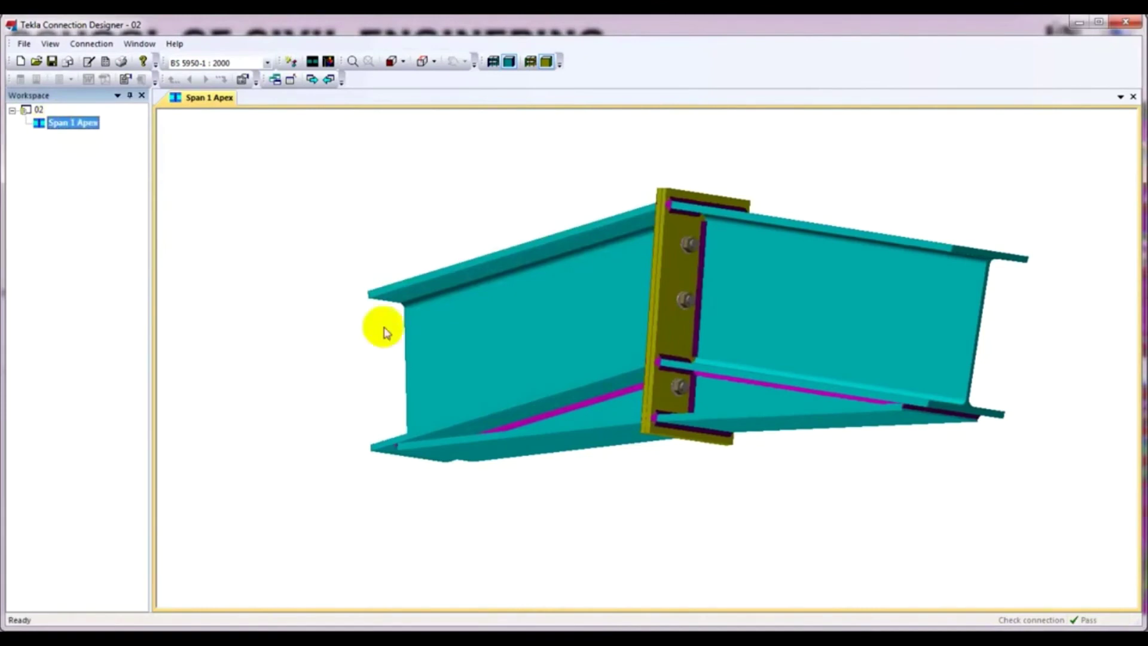
{"action": "right_click", "coordinate": [60, 123]}
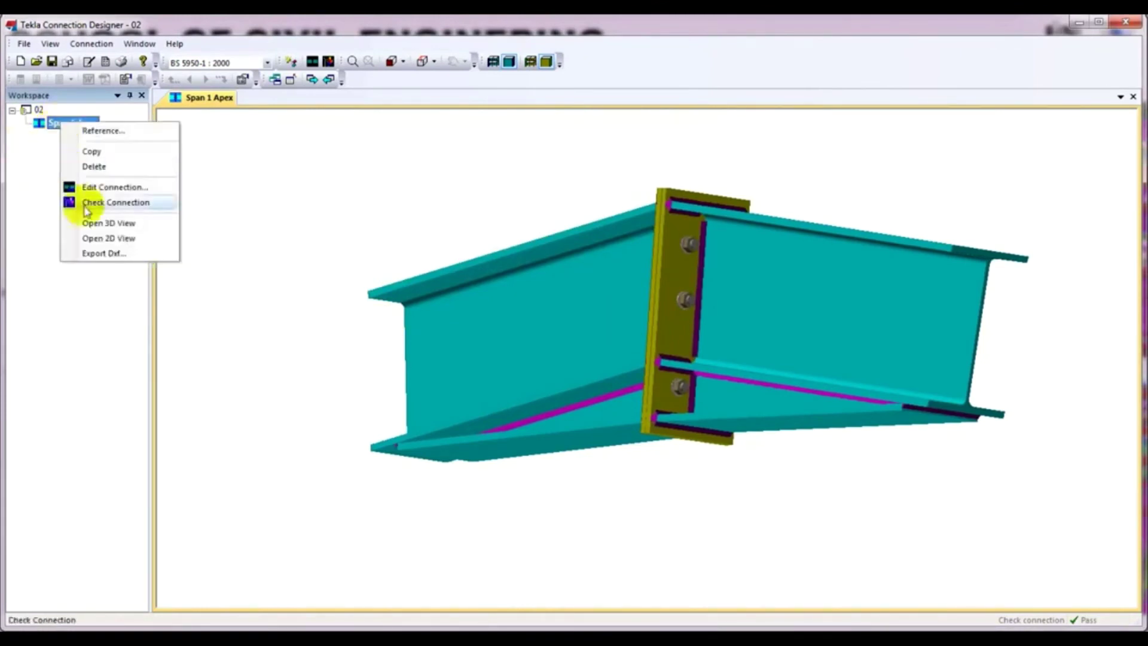
{"action": "left_click", "coordinate": [92, 239]}
{"action": "middle_click_drag", "start_coordinate": [515, 431], "coordinate": [549, 405]}
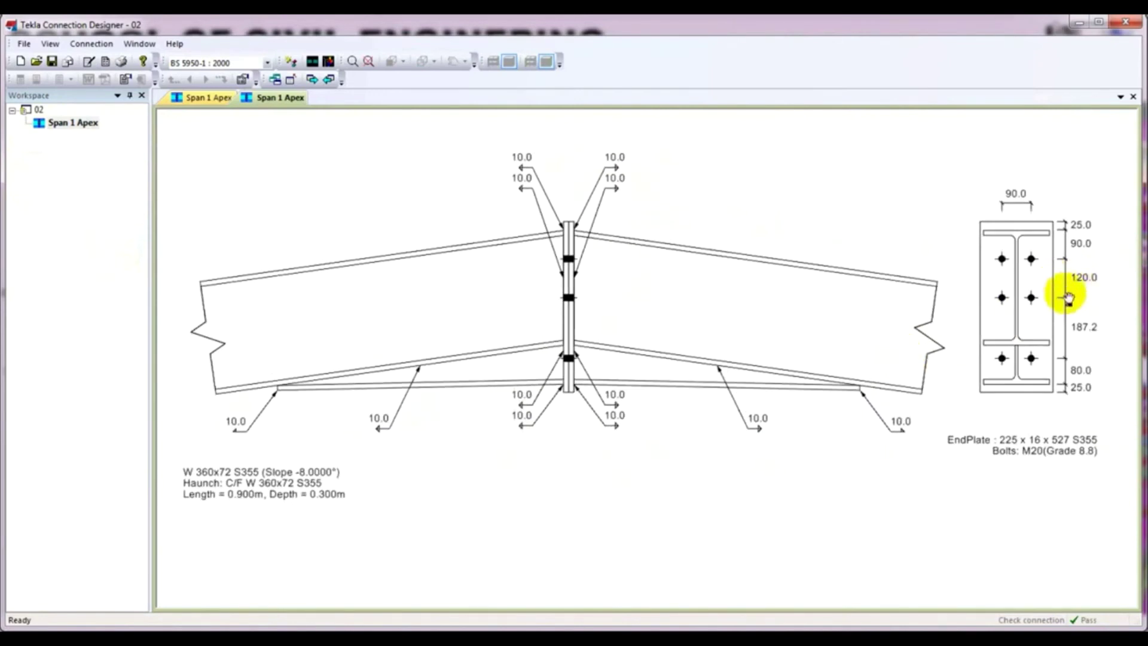
{"action": "scroll", "coordinate": [1068, 296], "scroll_direction": "up", "scroll_amount": 5}
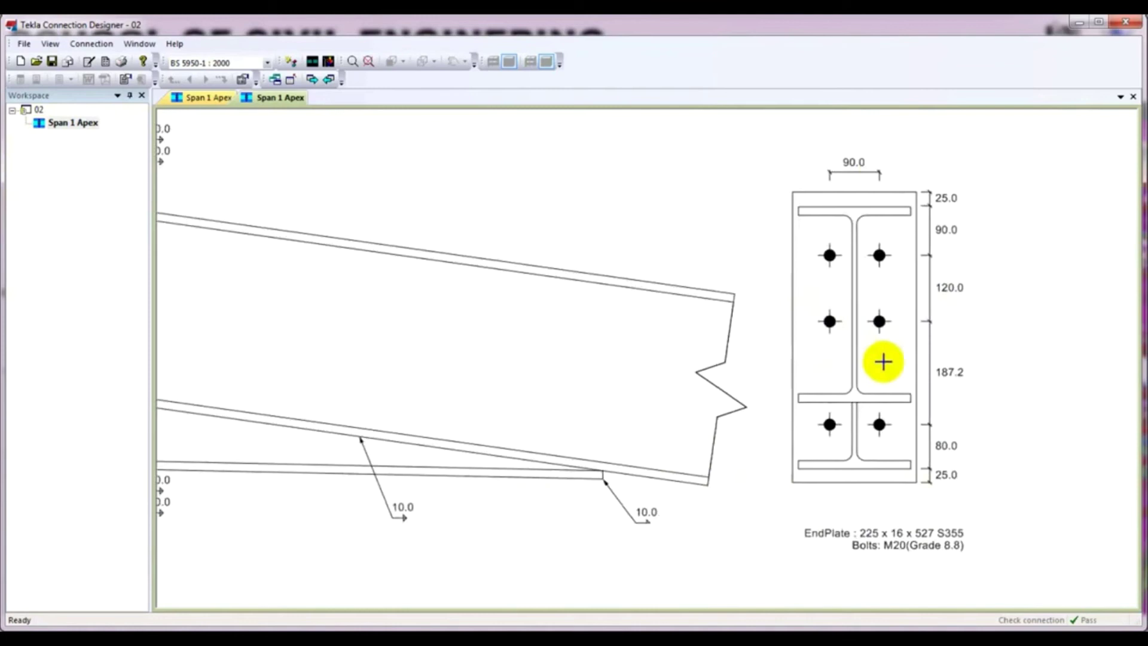
{"action": "scroll", "coordinate": [884, 320], "scroll_direction": "down", "scroll_amount": 5}
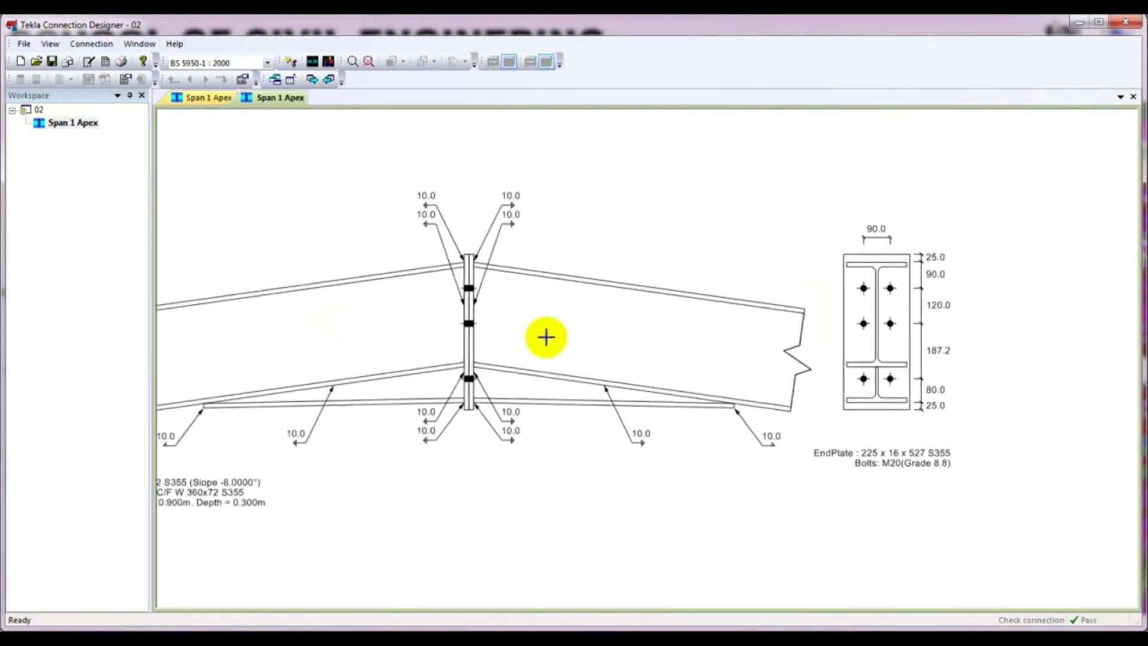
{"action": "mouse_move", "coordinate": [546, 335]}
{"action": "middle_mouse_down"}
{"action": "mouse_move", "coordinate": [698, 328]}
{"action": "mouse_move", "coordinate": [671, 353]}
{"action": "middle_mouse_up"}
{"action": "scroll", "coordinate": [627, 392], "scroll_direction": "up", "scroll_amount": 3}
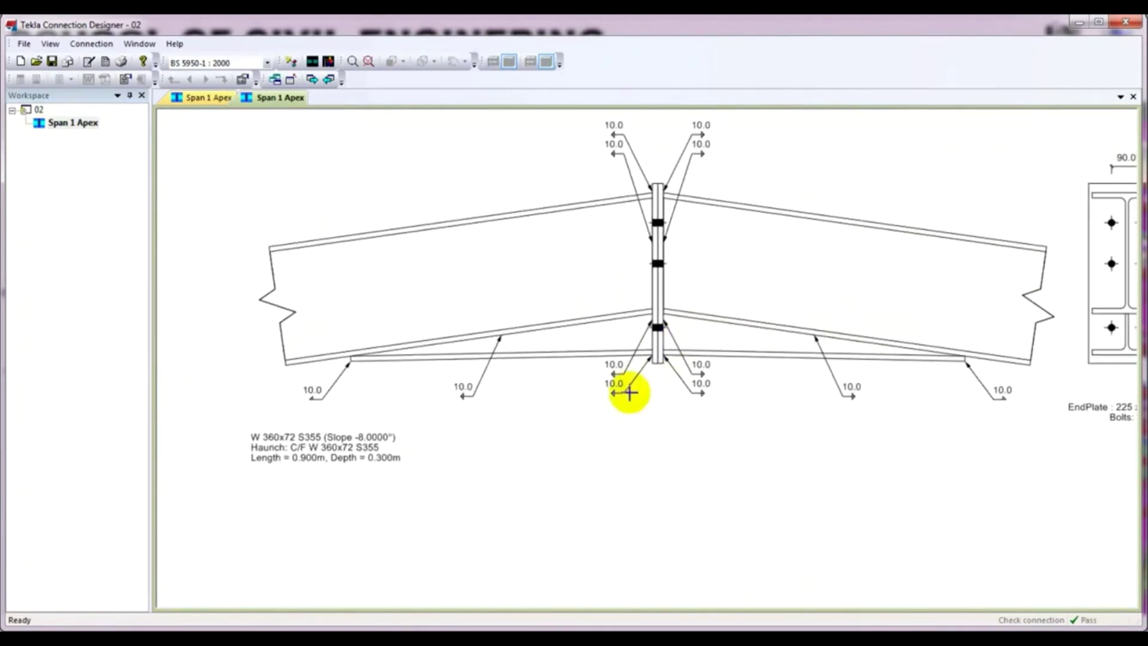
Reopen the Span 1 Apex 3D view and zoom in along the end plate.
{"action": "left_click", "coordinate": [68, 125]}
{"action": "right_click", "coordinate": [69, 125]}
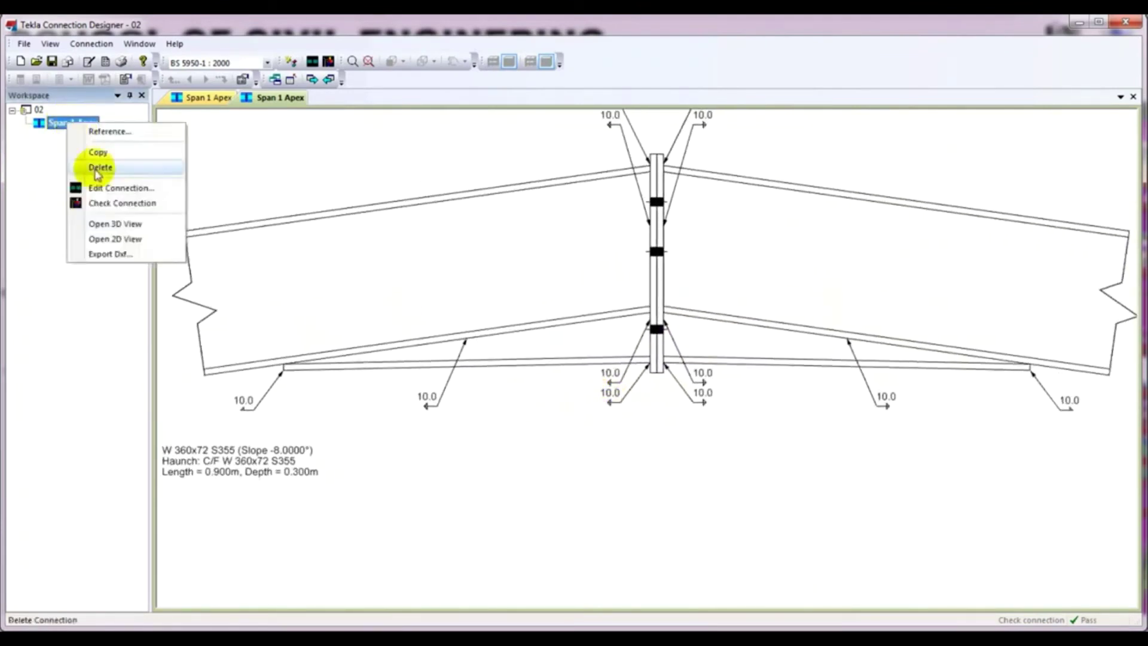
{"action": "left_click", "coordinate": [107, 225]}
{"action": "scroll", "coordinate": [705, 285], "scroll_direction": "up", "scroll_amount": 5}
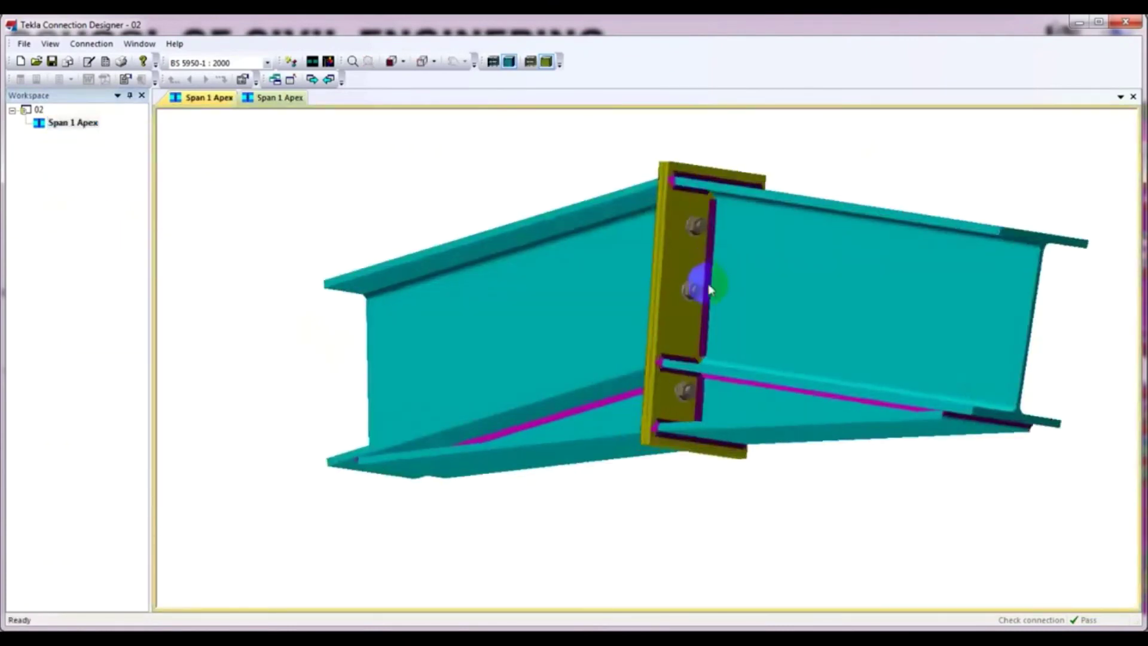
{"action": "scroll", "coordinate": [707, 289], "scroll_direction": "up", "scroll_amount": 6}
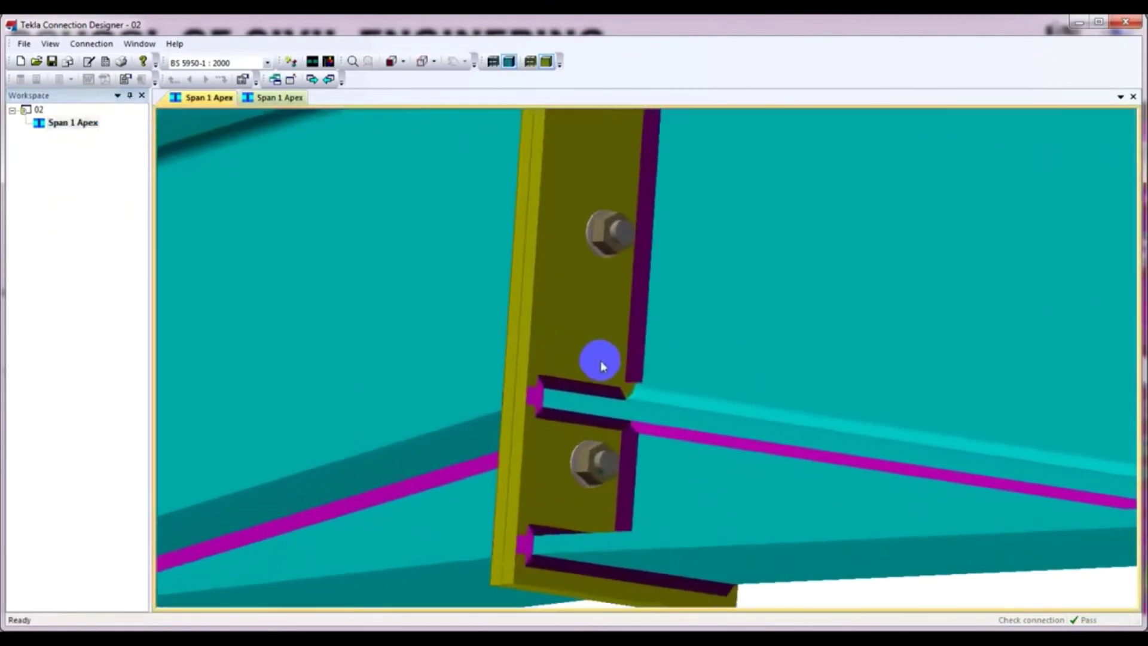
{"action": "scroll", "coordinate": [604, 377], "scroll_direction": "up", "scroll_amount": 2}
{"action": "middle_click_drag", "start_coordinate": [582, 389], "coordinate": [610, 332]}
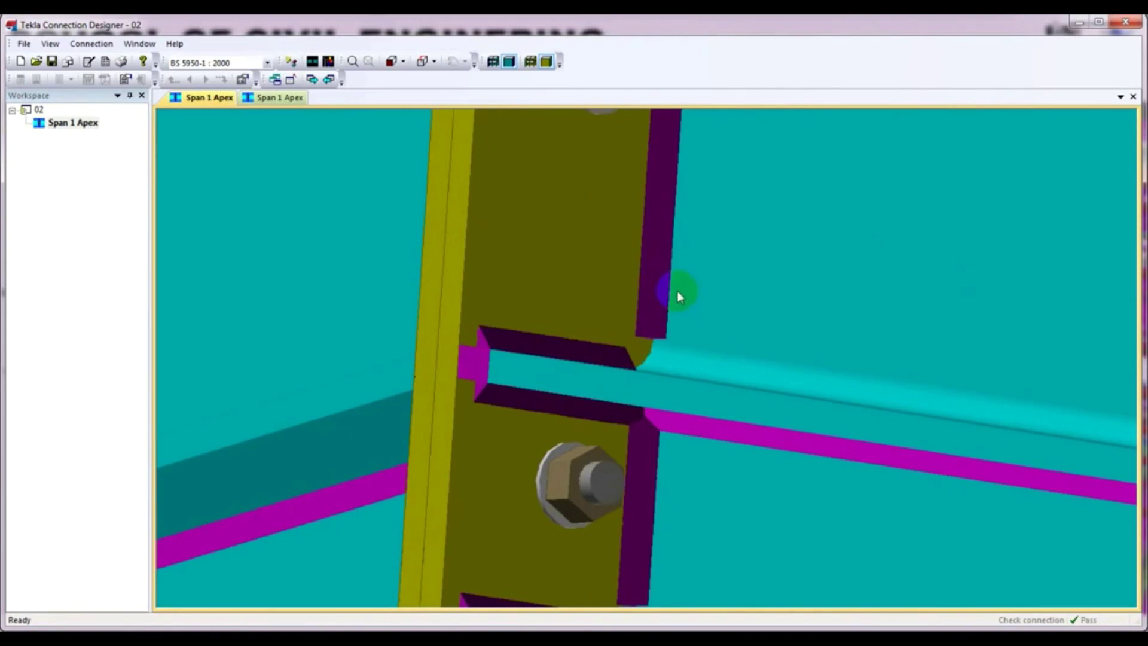
{"action": "scroll", "coordinate": [677, 291], "scroll_direction": "down", "scroll_amount": 5}
{"action": "scroll", "coordinate": [665, 296], "scroll_direction": "down", "scroll_amount": 3}
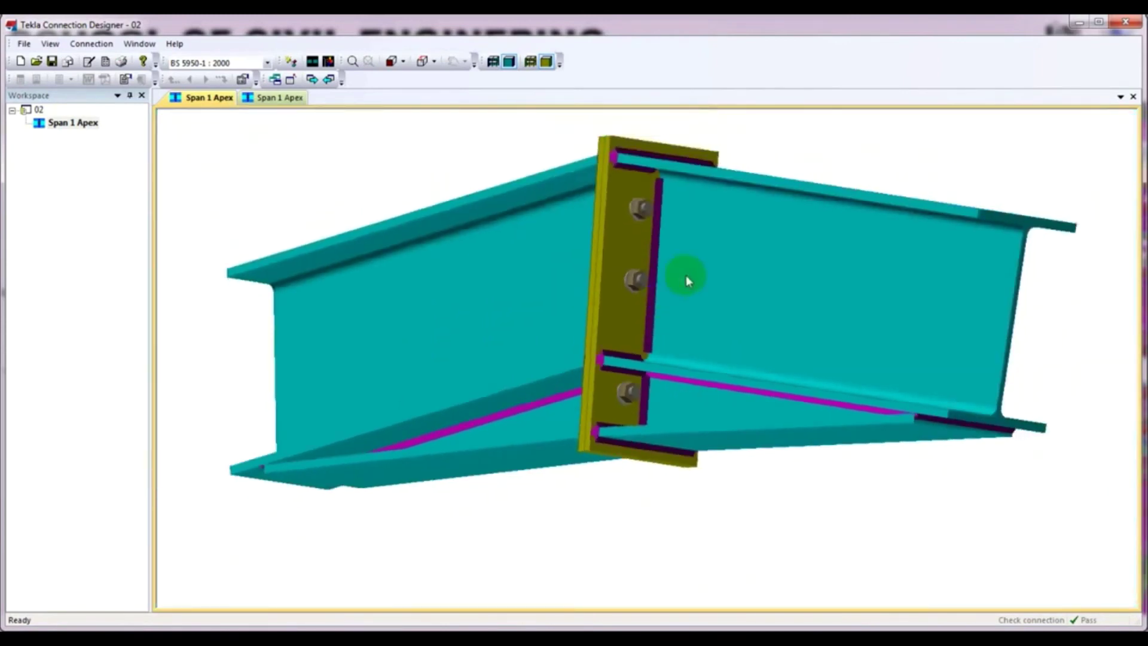
Inspect the top weld, end plate, lower stiffener and haunch up close.
{"action": "middle_click_drag", "start_coordinate": [687, 275], "coordinate": [695, 292]}
{"action": "scroll", "coordinate": [650, 203], "scroll_direction": "up", "scroll_amount": 5}
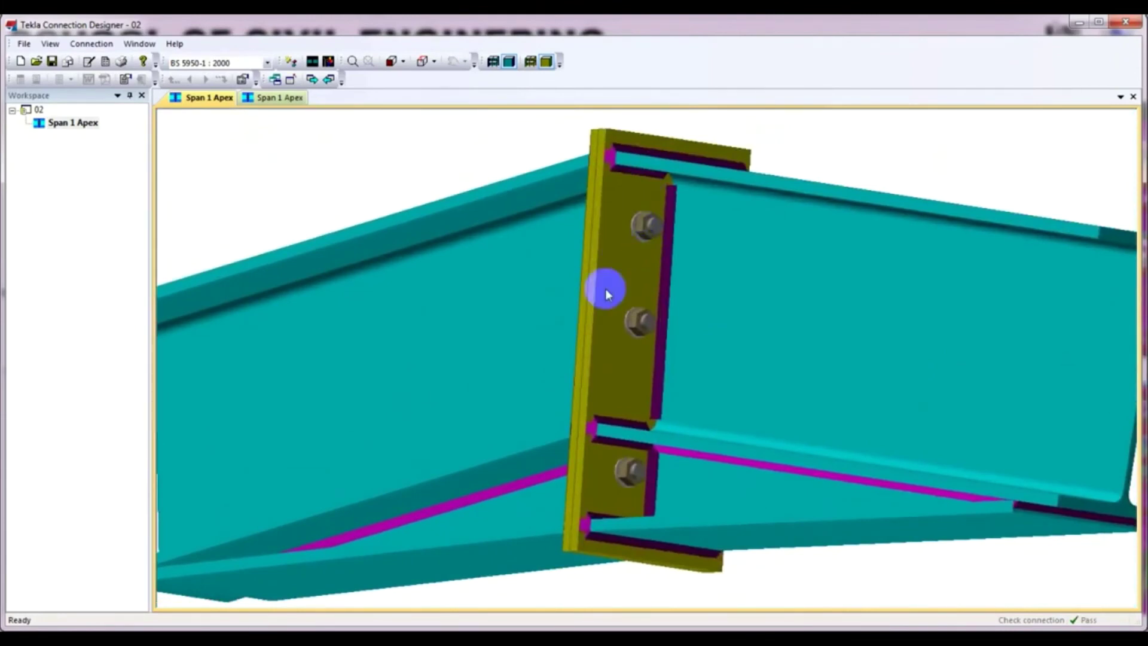
{"action": "scroll", "coordinate": [659, 203], "scroll_direction": "up", "scroll_amount": 3}
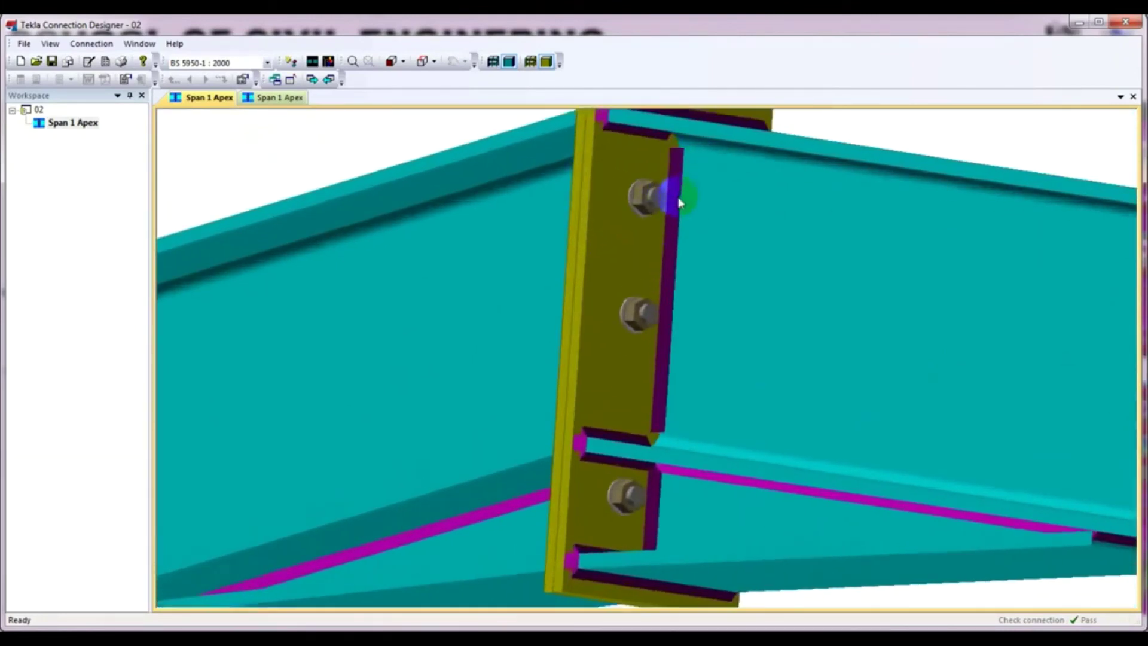
{"action": "middle_click_drag", "start_coordinate": [671, 192], "coordinate": [649, 366]}
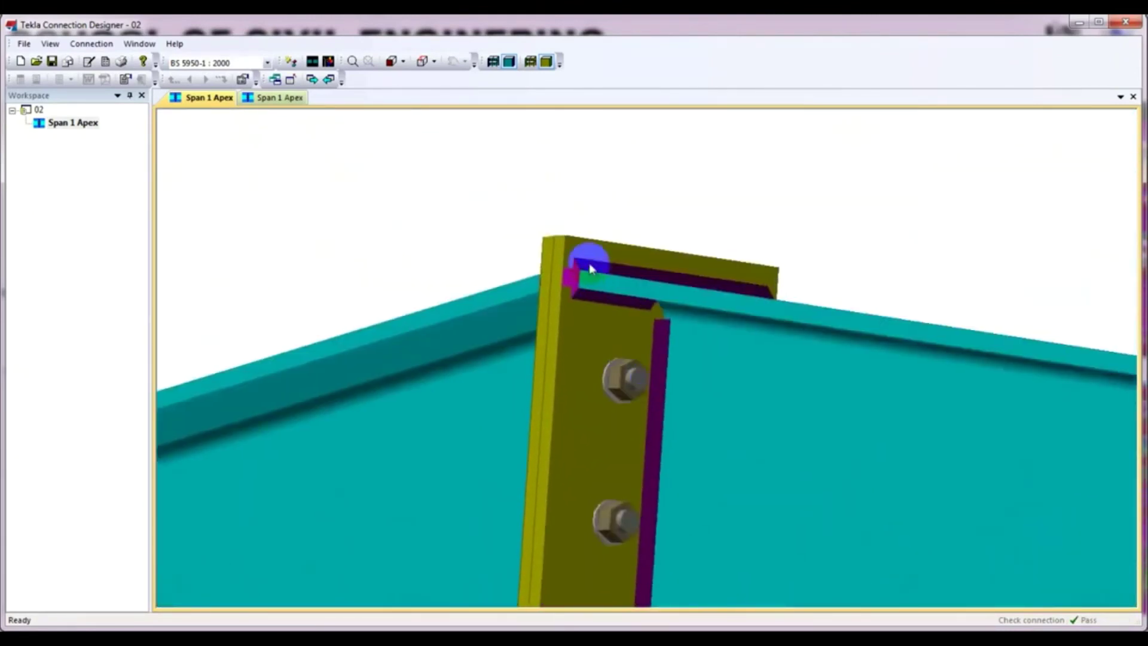
{"action": "scroll", "coordinate": [587, 266], "scroll_direction": "up", "scroll_amount": 2}
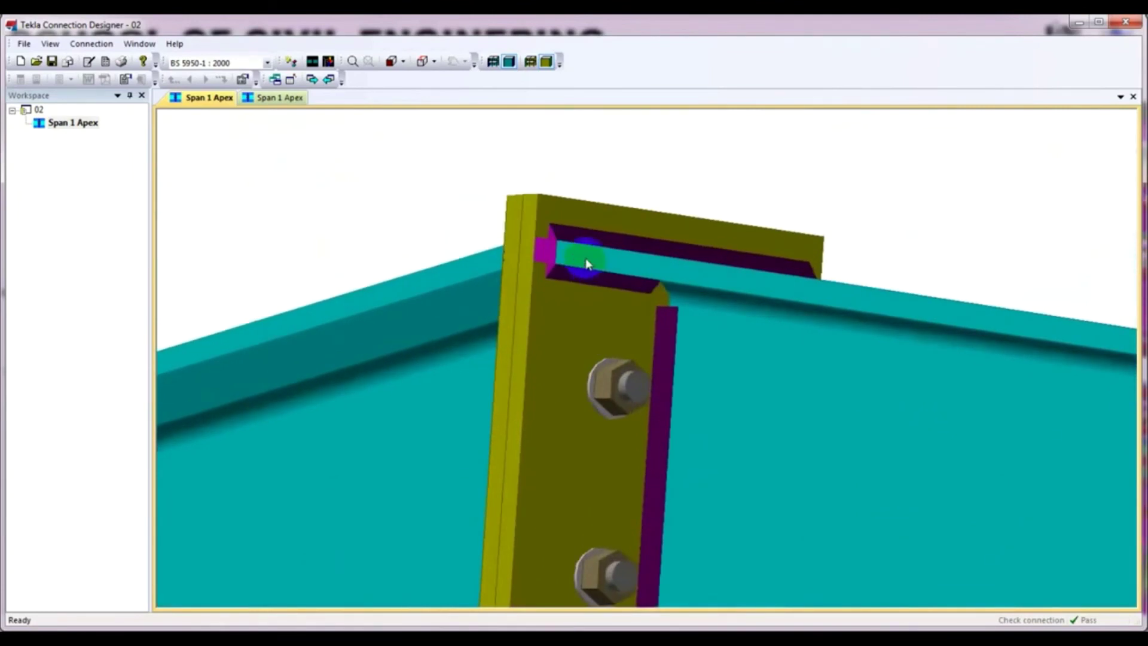
{"action": "middle_click_drag", "start_coordinate": [587, 263], "coordinate": [571, 264]}
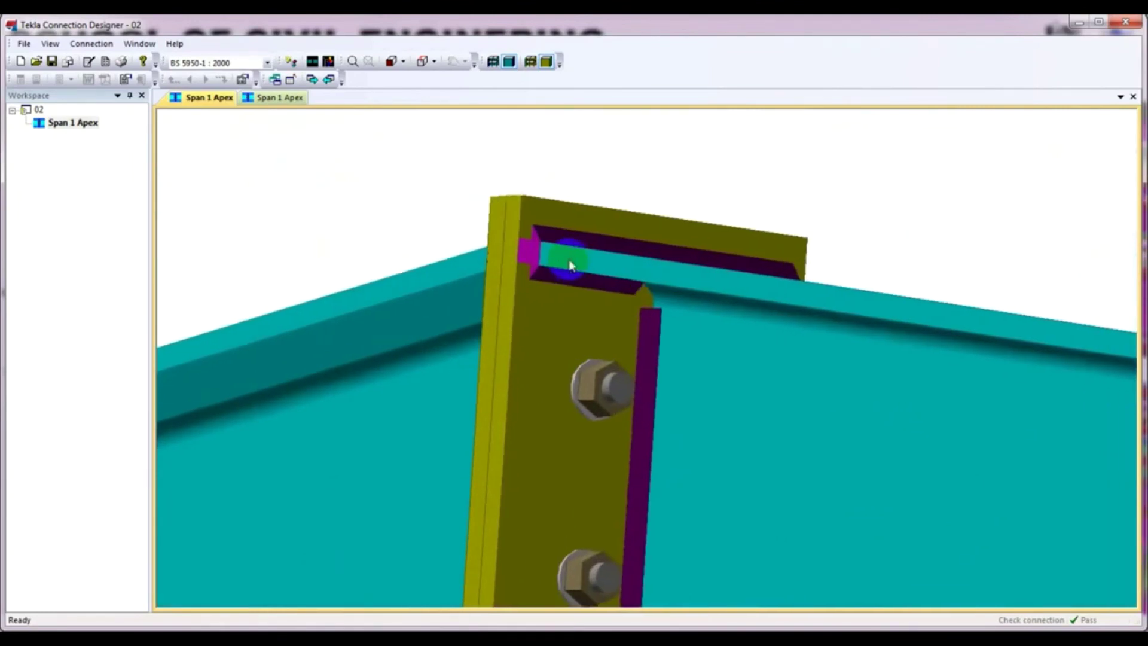
{"action": "scroll", "coordinate": [569, 265], "scroll_direction": "down", "scroll_amount": 5}
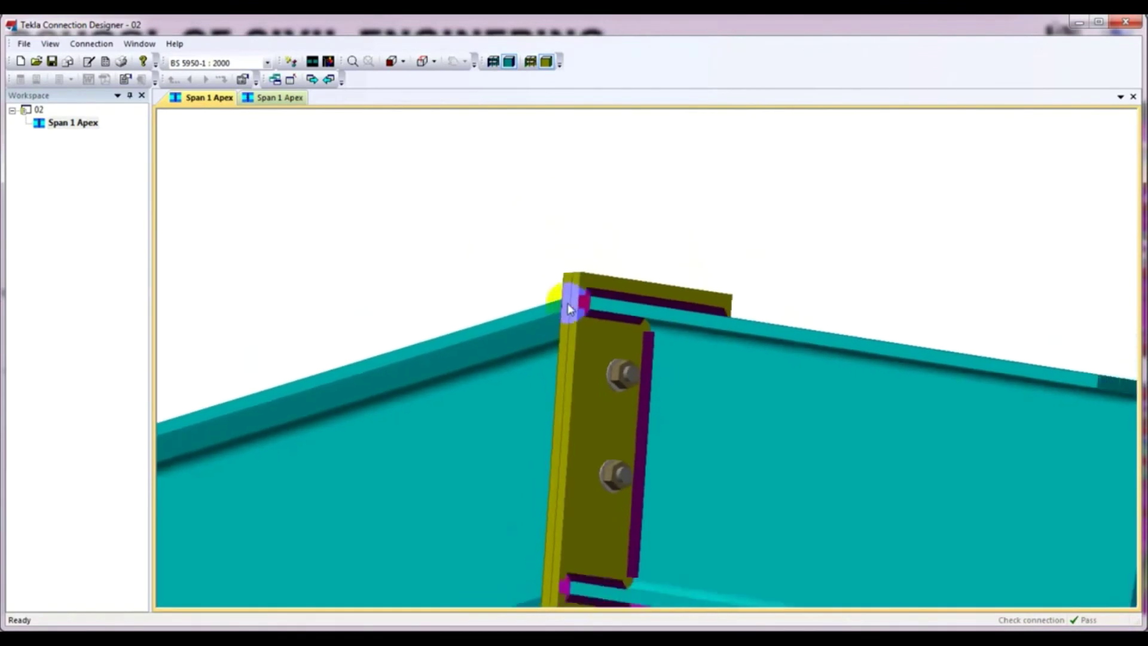
{"action": "middle_click_drag", "start_coordinate": [568, 303], "coordinate": [551, 251]}
{"action": "scroll", "coordinate": [584, 301], "scroll_direction": "up", "scroll_amount": 5}
{"action": "scroll", "coordinate": [582, 299], "scroll_direction": "down", "scroll_amount": 5}
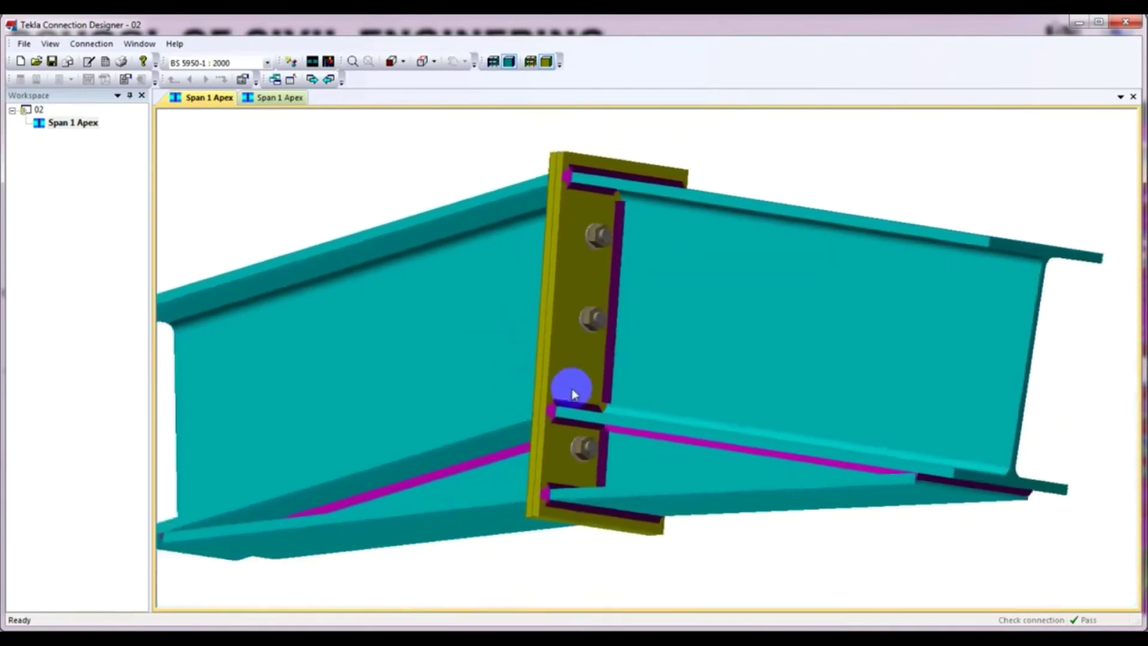
{"action": "scroll", "coordinate": [909, 423], "scroll_direction": "up", "scroll_amount": 4}
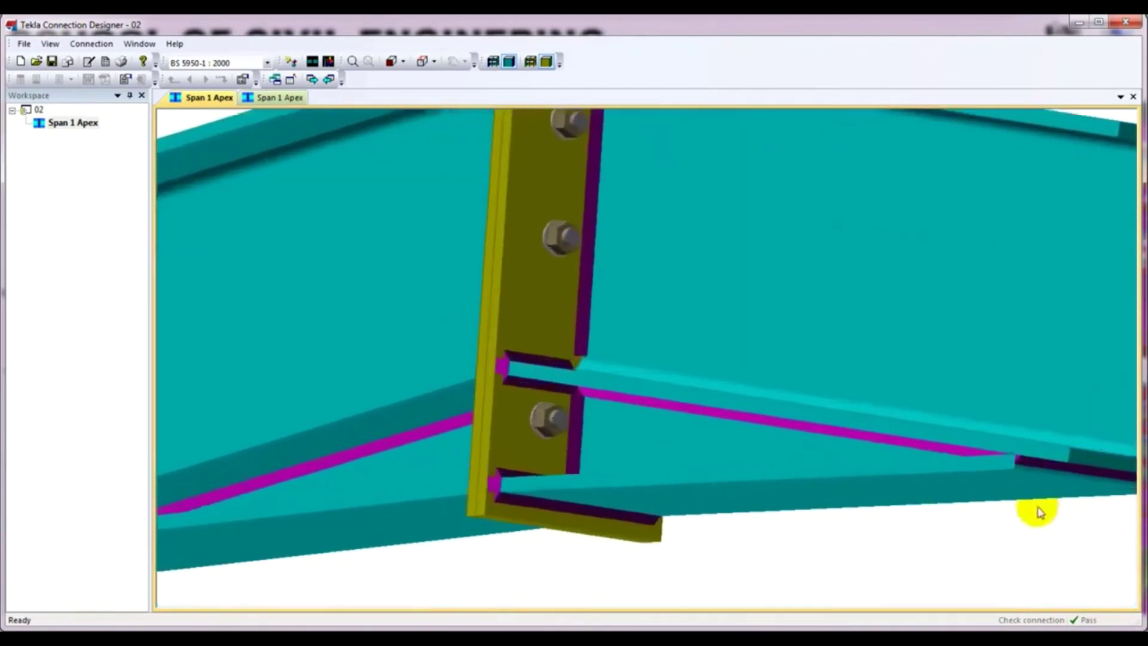
{"action": "middle_click_drag", "start_coordinate": [1032, 510], "coordinate": [802, 423]}
{"action": "scroll", "coordinate": [836, 362], "scroll_direction": "up", "scroll_amount": 3}
{"action": "middle_click_drag", "start_coordinate": [837, 362], "coordinate": [825, 383]}
{"action": "scroll", "coordinate": [621, 309], "scroll_direction": "up", "scroll_amount": 6}
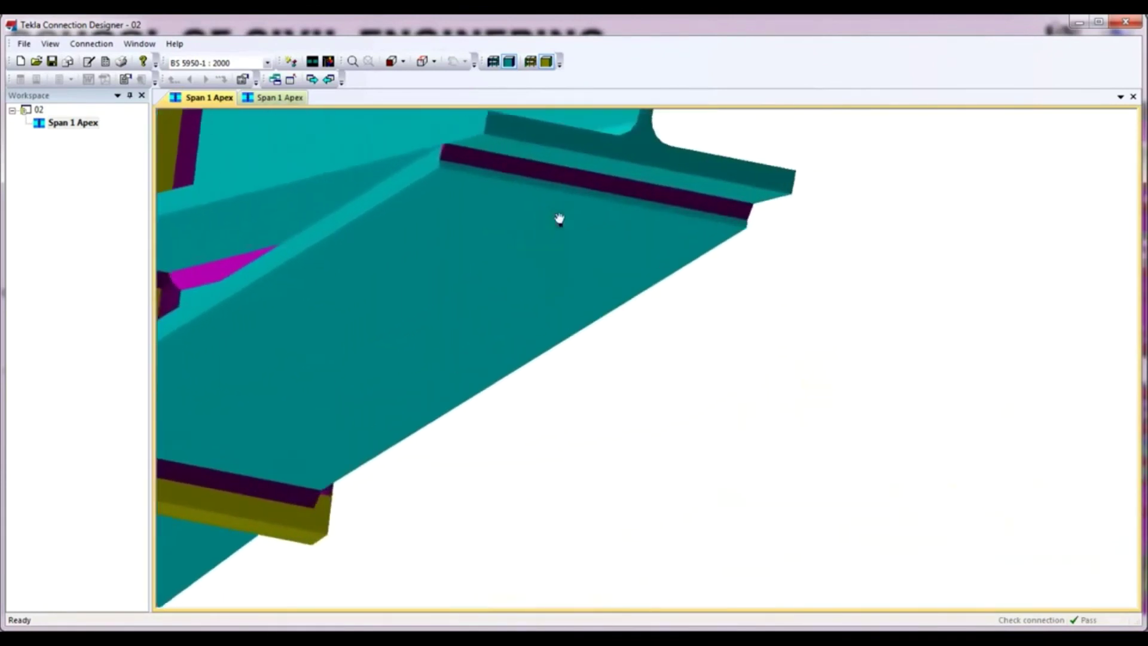
{"action": "scroll", "coordinate": [590, 339], "scroll_direction": "up", "scroll_amount": 6}
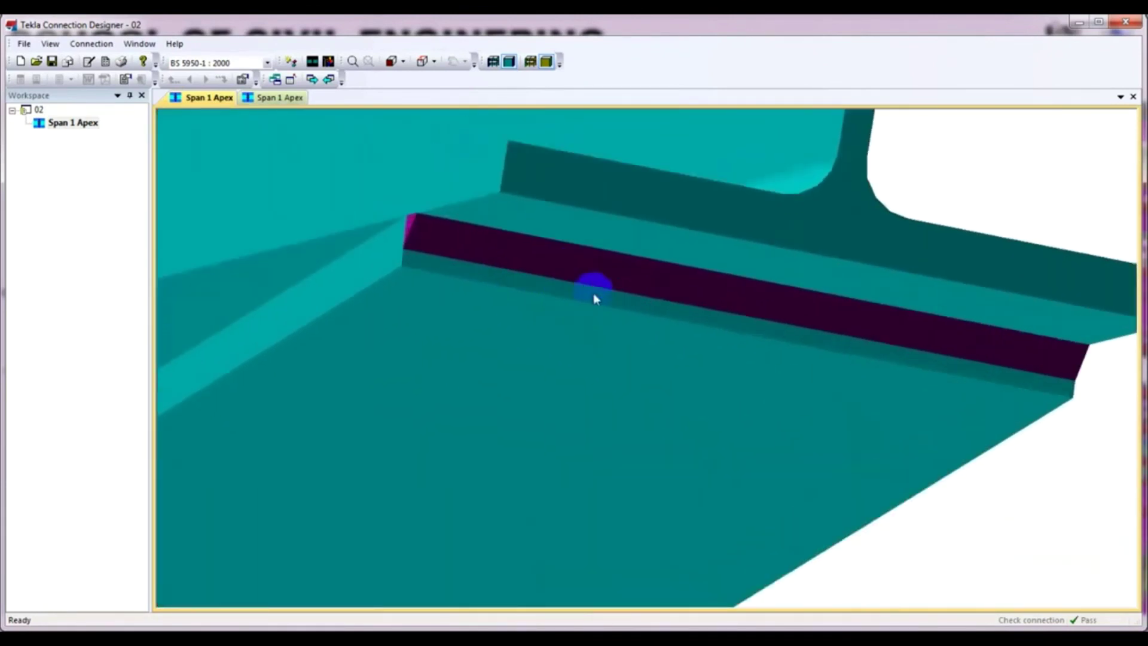
{"action": "middle_click_drag", "start_coordinate": [562, 347], "coordinate": [513, 379]}
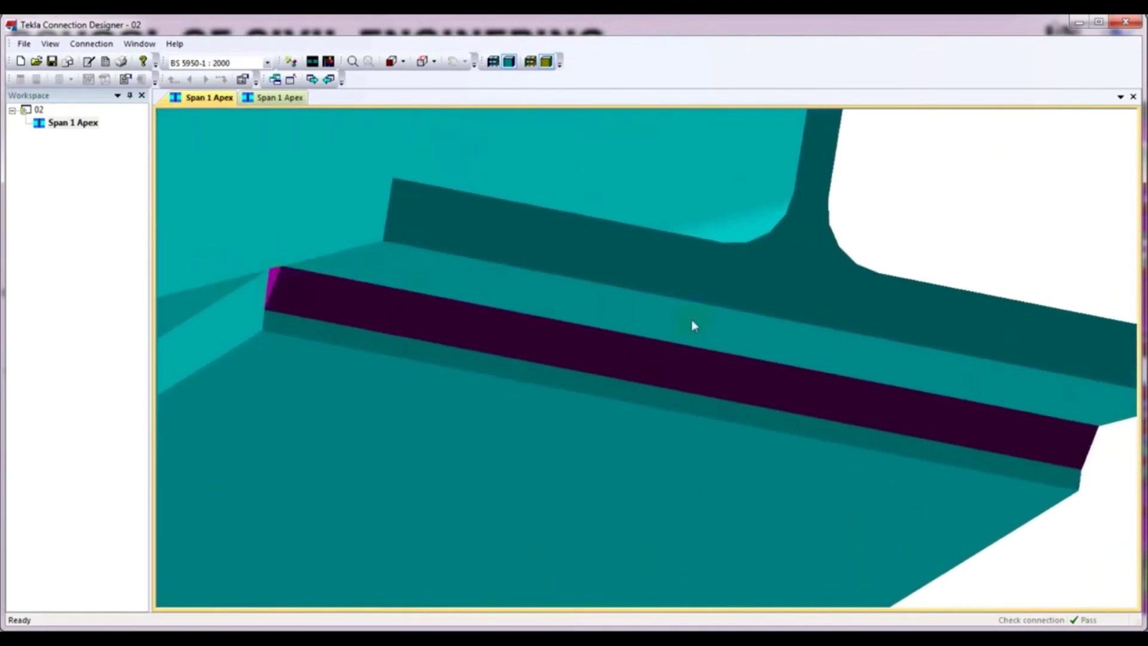
{"action": "scroll", "coordinate": [335, 328], "scroll_direction": "down", "scroll_amount": 8}
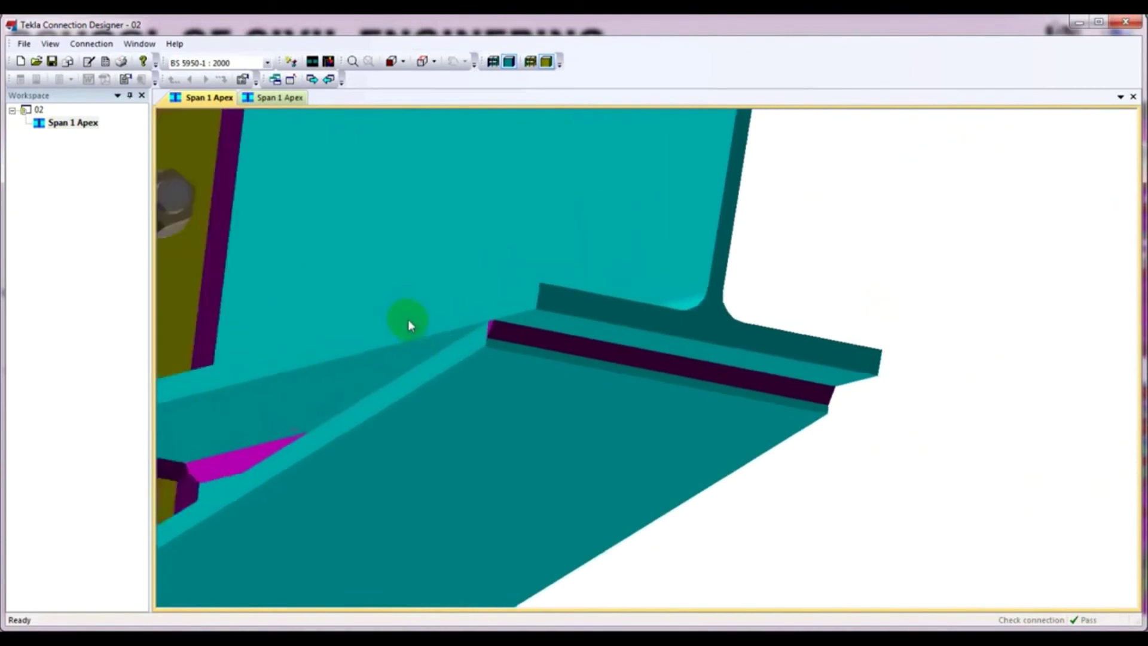
{"action": "middle_click_drag", "start_coordinate": [404, 378], "coordinate": [574, 346]}
{"action": "scroll", "coordinate": [257, 305], "scroll_direction": "down", "scroll_amount": 5}
{"action": "mouse_move", "coordinate": [257, 305]}
{"action": "middle_mouse_down"}
{"action": "mouse_move", "coordinate": [289, 302]}
{"action": "mouse_move", "coordinate": [267, 313]}
{"action": "middle_mouse_up"}
{"action": "middle_click_drag", "start_coordinate": [702, 374], "coordinate": [651, 446]}
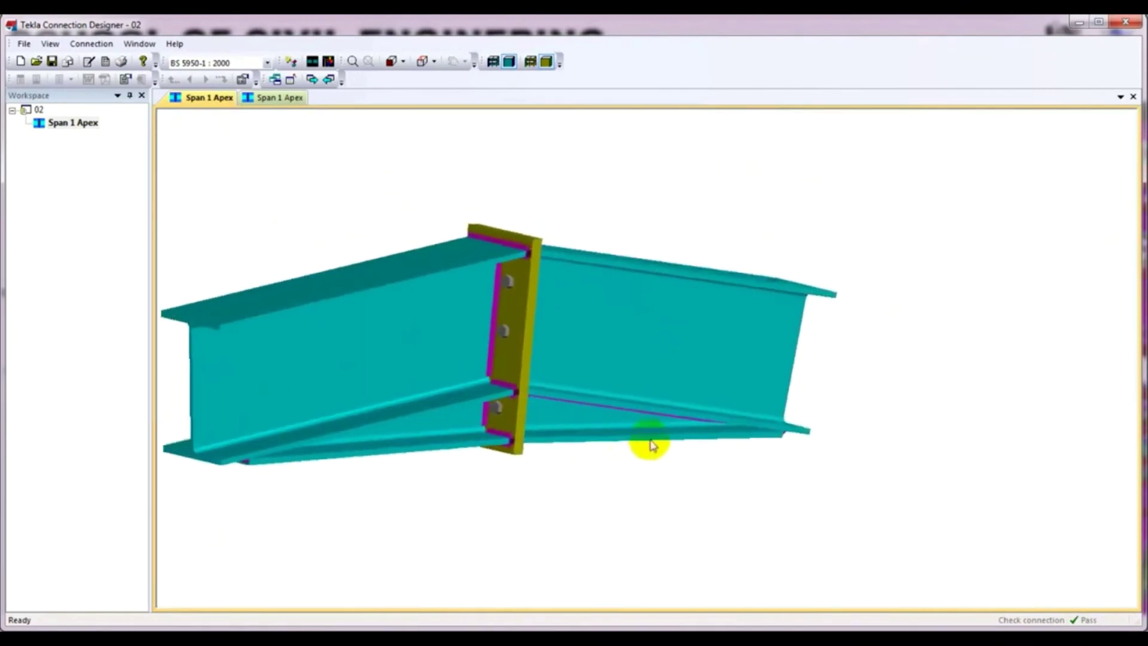
{"action": "scroll", "coordinate": [656, 436], "scroll_direction": "up", "scroll_amount": 6}
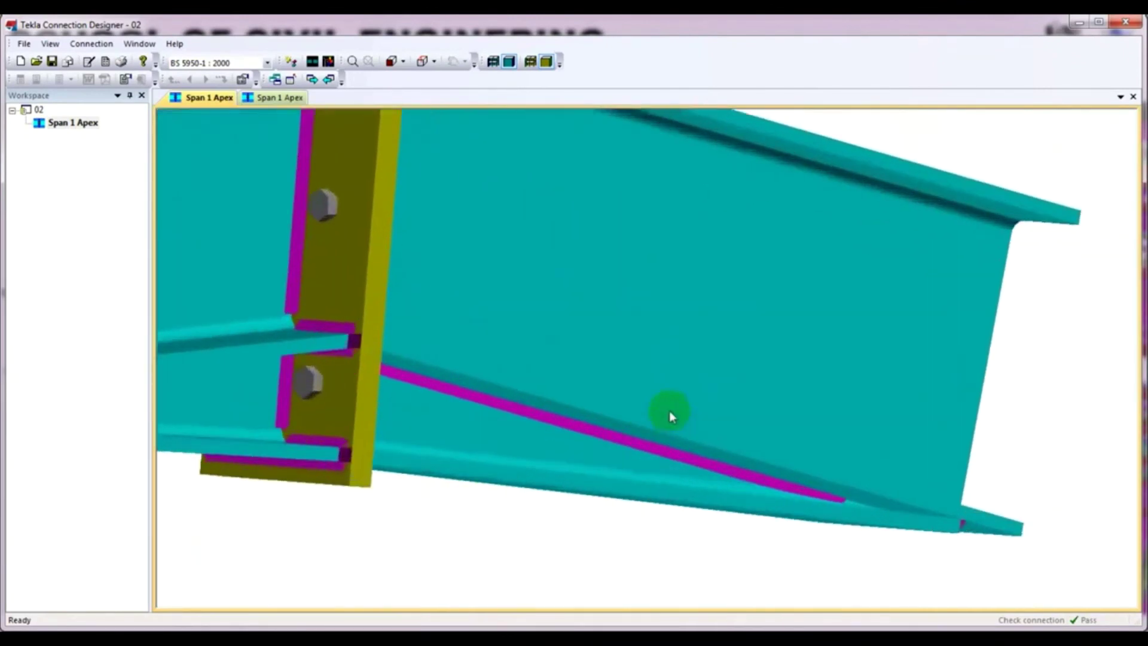
{"action": "middle_click_drag", "start_coordinate": [620, 467], "coordinate": [345, 416]}
{"action": "scroll", "coordinate": [652, 495], "scroll_direction": "down", "scroll_amount": 3}
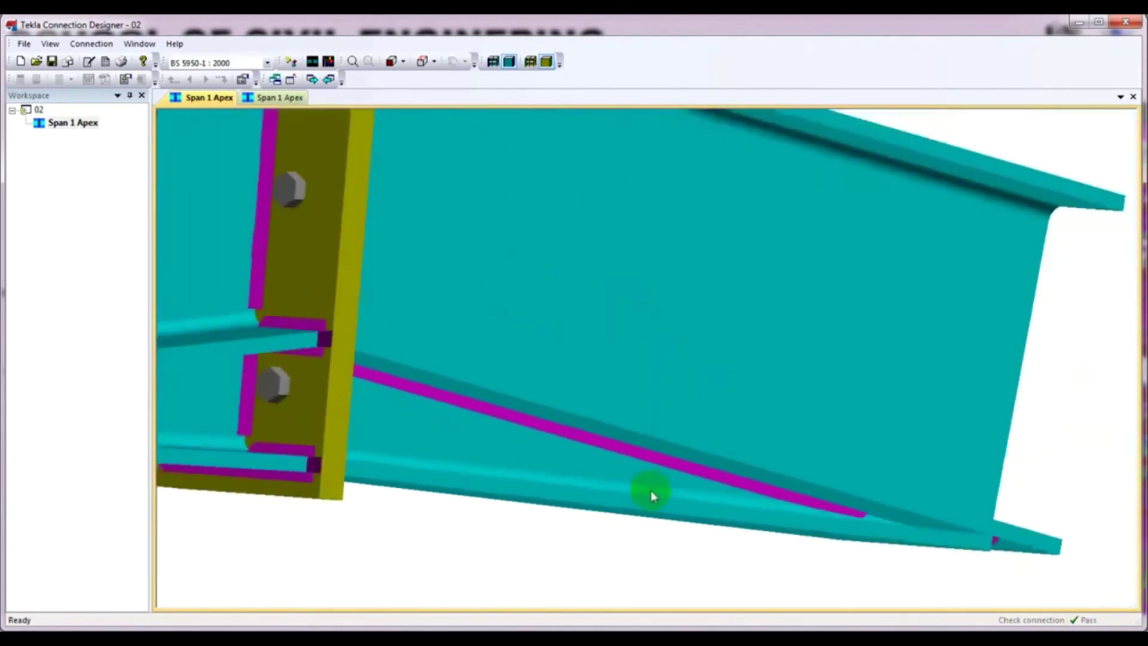
{"action": "scroll", "coordinate": [795, 294], "scroll_direction": "down", "scroll_amount": 1}
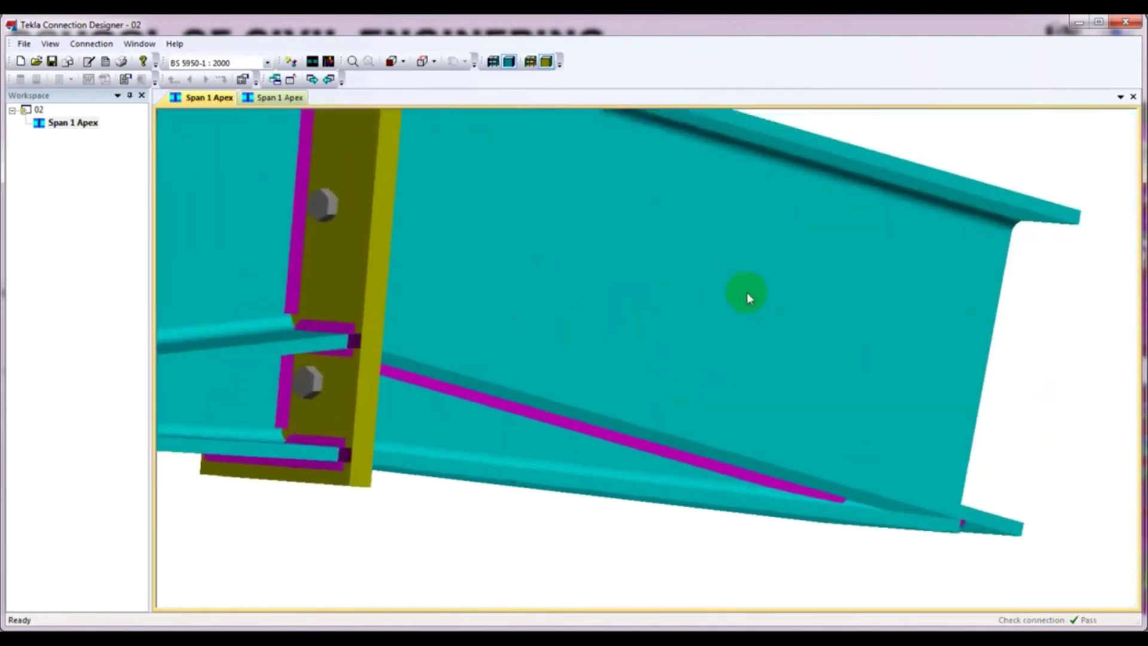
{"action": "scroll", "coordinate": [632, 479], "scroll_direction": "up", "scroll_amount": 4}
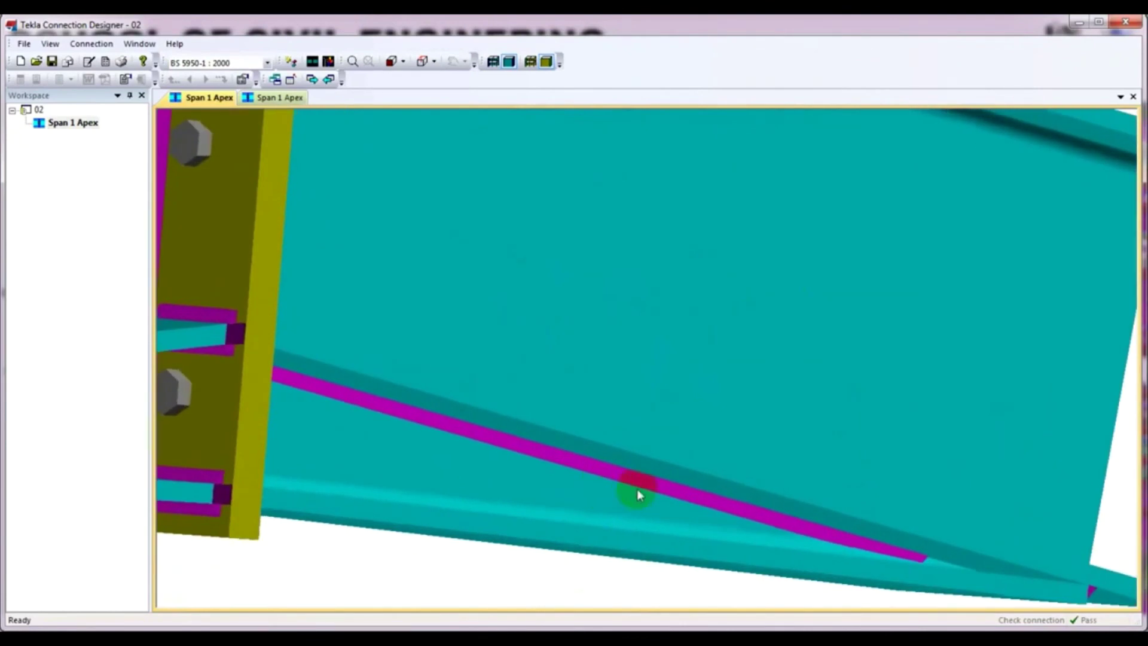
{"action": "scroll", "coordinate": [604, 482], "scroll_direction": "down", "scroll_amount": 5}
{"action": "scroll", "coordinate": [648, 418], "scroll_direction": "up", "scroll_amount": 2}
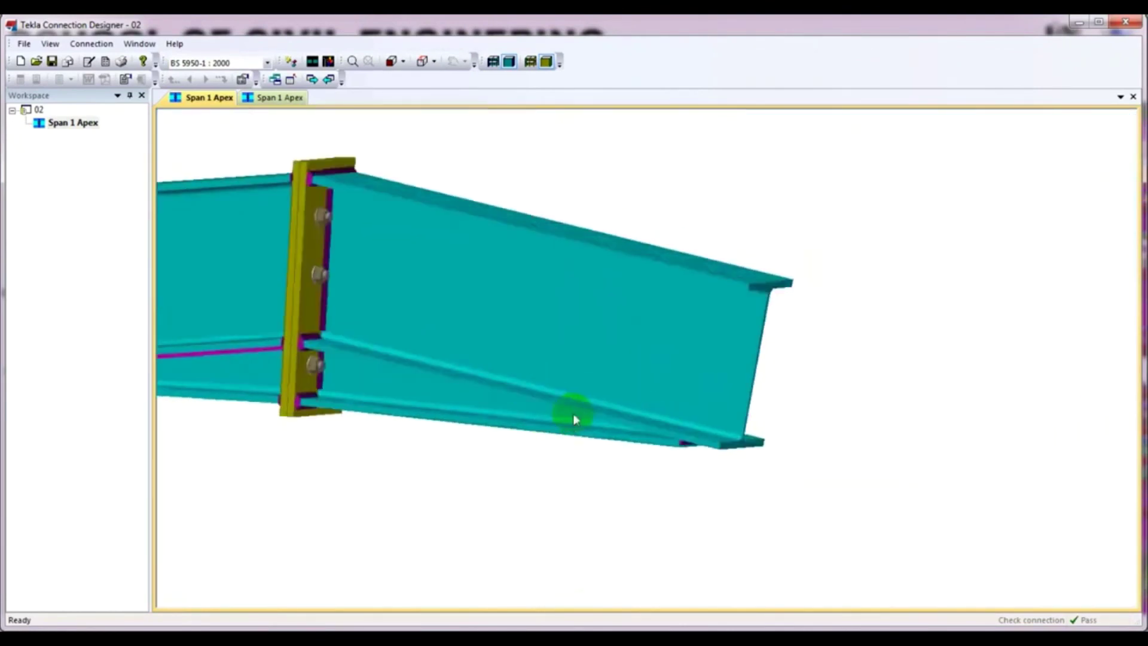
{"action": "scroll", "coordinate": [575, 418], "scroll_direction": "down", "scroll_amount": 3}
{"action": "middle_click_drag", "start_coordinate": [574, 415], "coordinate": [586, 388]}
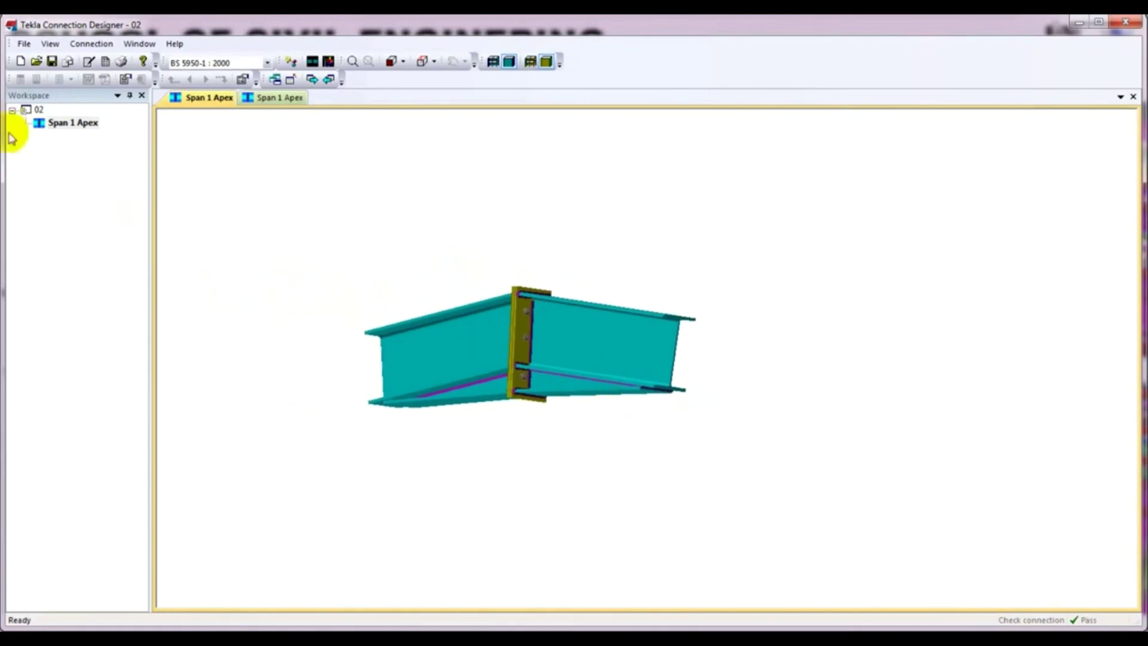
Export Span 1 Apex with Export Dxf, saving it as 02_Span1Apex.
{"action": "right_click", "coordinate": [37, 122]}
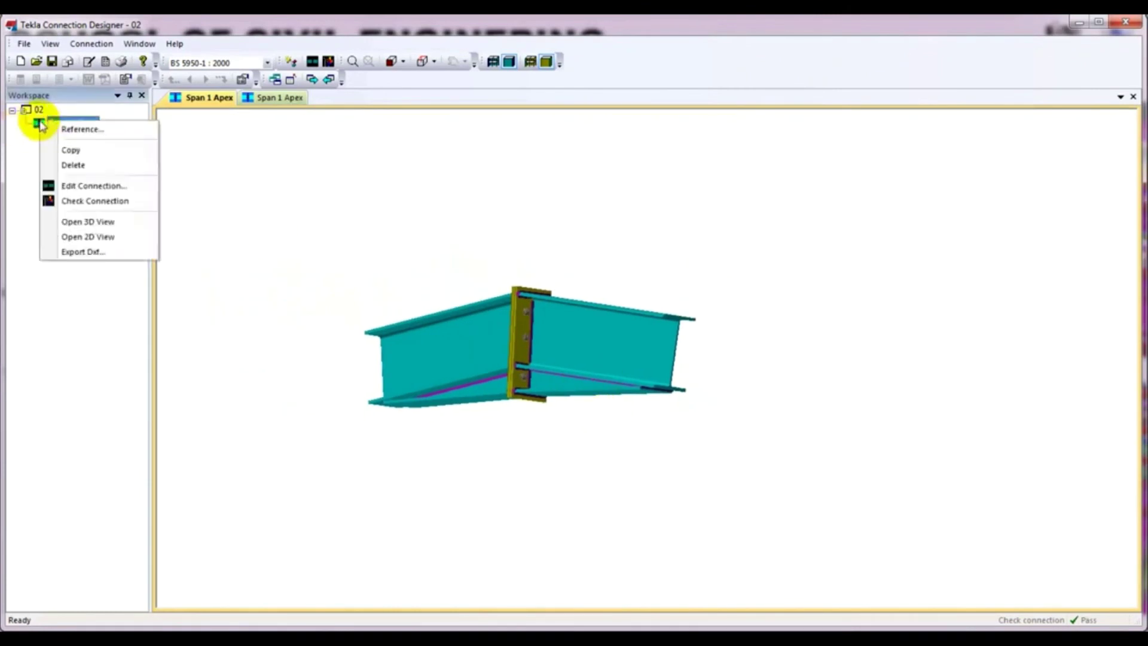
{"action": "left_click", "coordinate": [82, 252]}
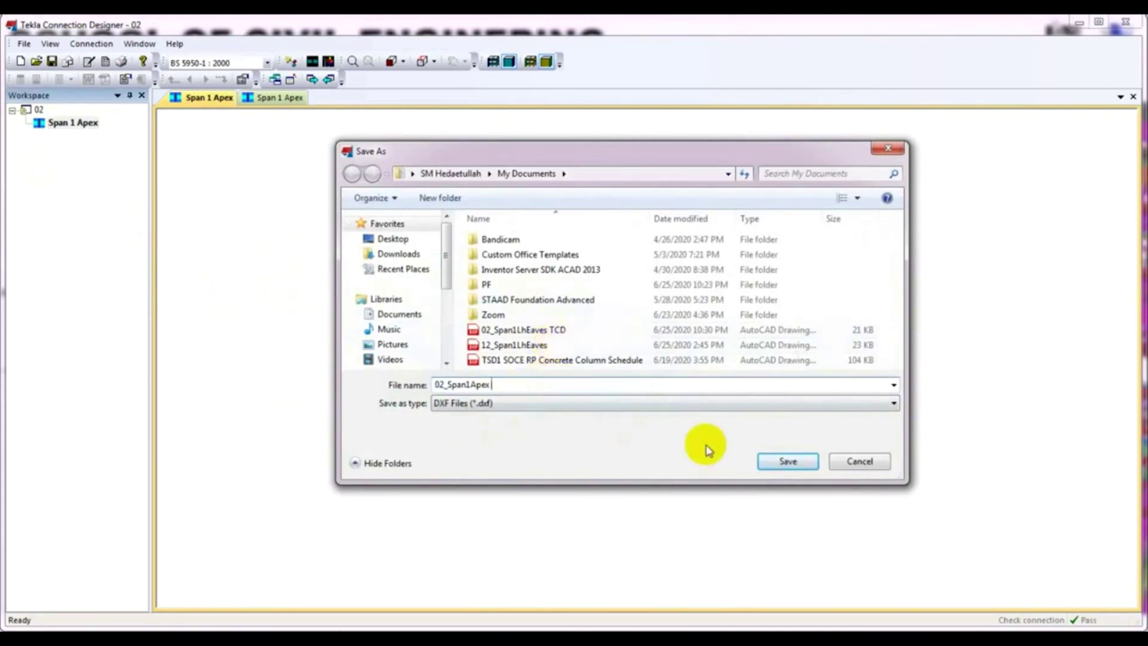
{"action": "left_click", "coordinate": [770, 465]}
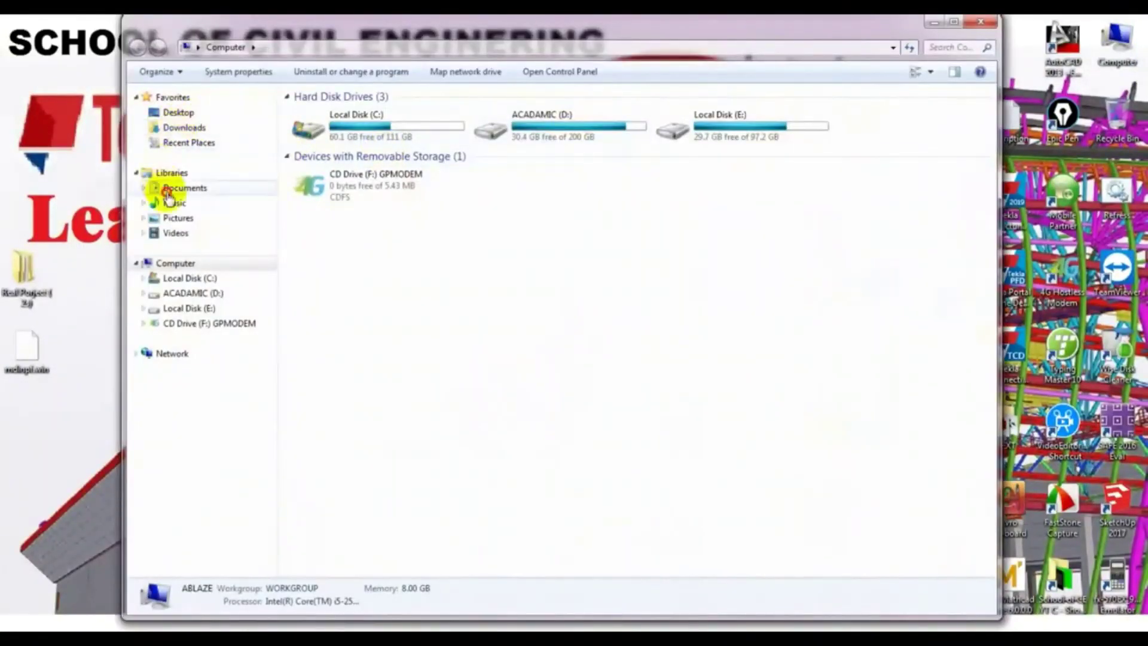
Open 02_Span1Apex from the Documents library in AutoCAD 2013.
{"action": "left_click", "coordinate": [169, 193]}
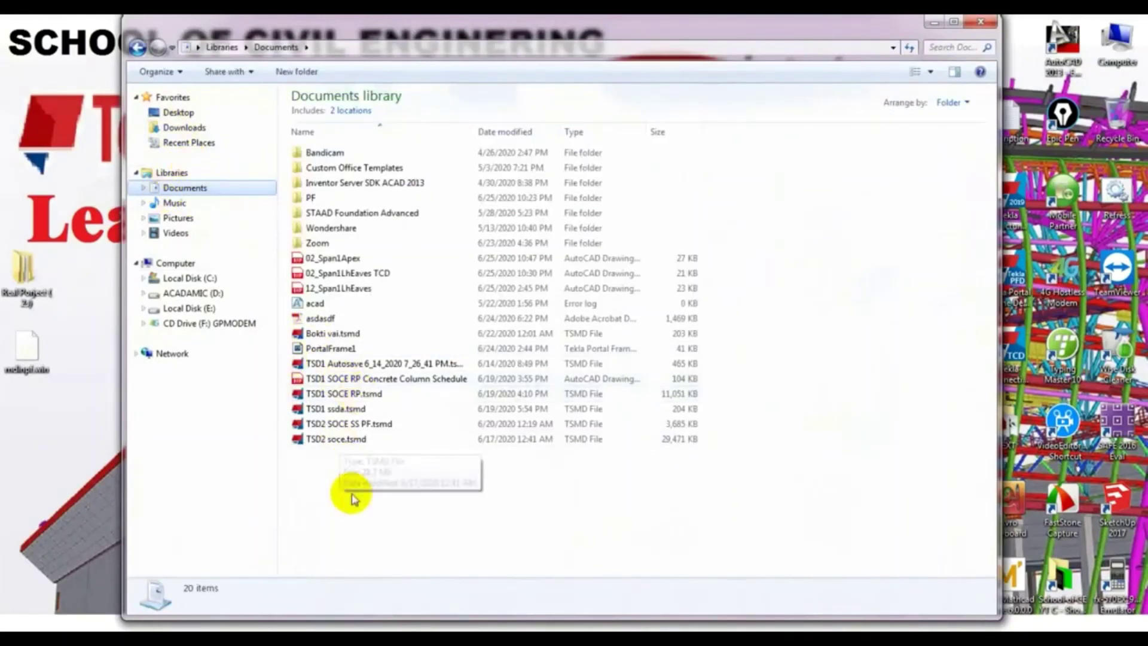
{"action": "left_click", "coordinate": [358, 259]}
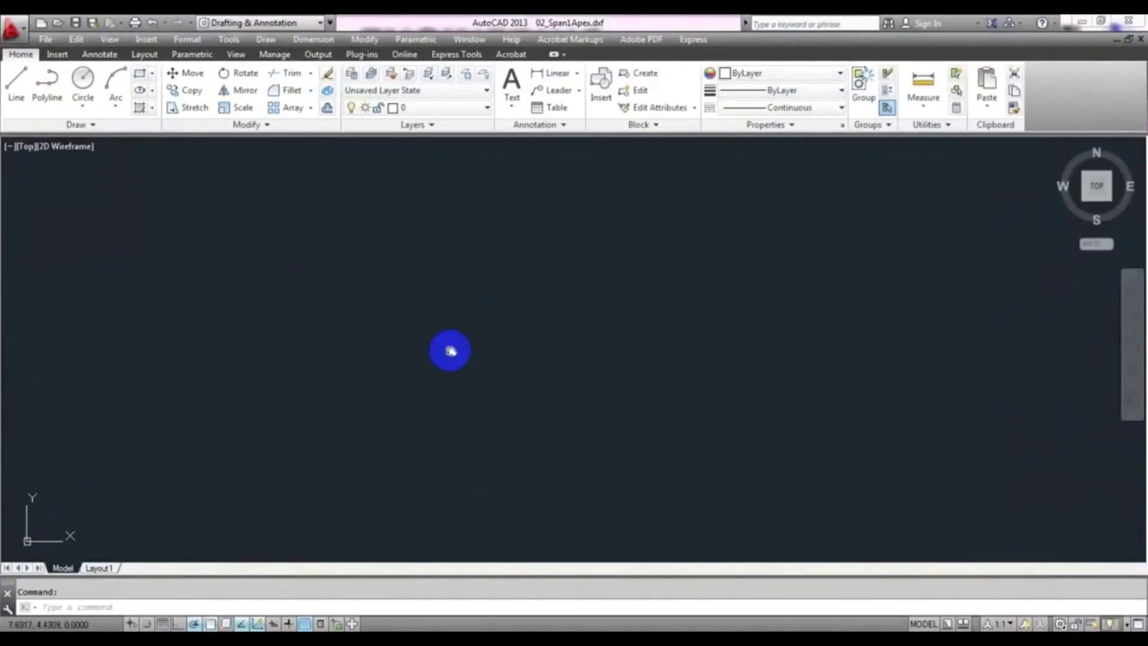
Zoom and pan until the apex detail with its 10.0 weld symbols fills the view.
{"action": "scroll", "coordinate": [569, 308], "scroll_direction": "down", "scroll_amount": 5}
{"action": "middle_click_drag", "start_coordinate": [513, 338], "coordinate": [637, 344]}
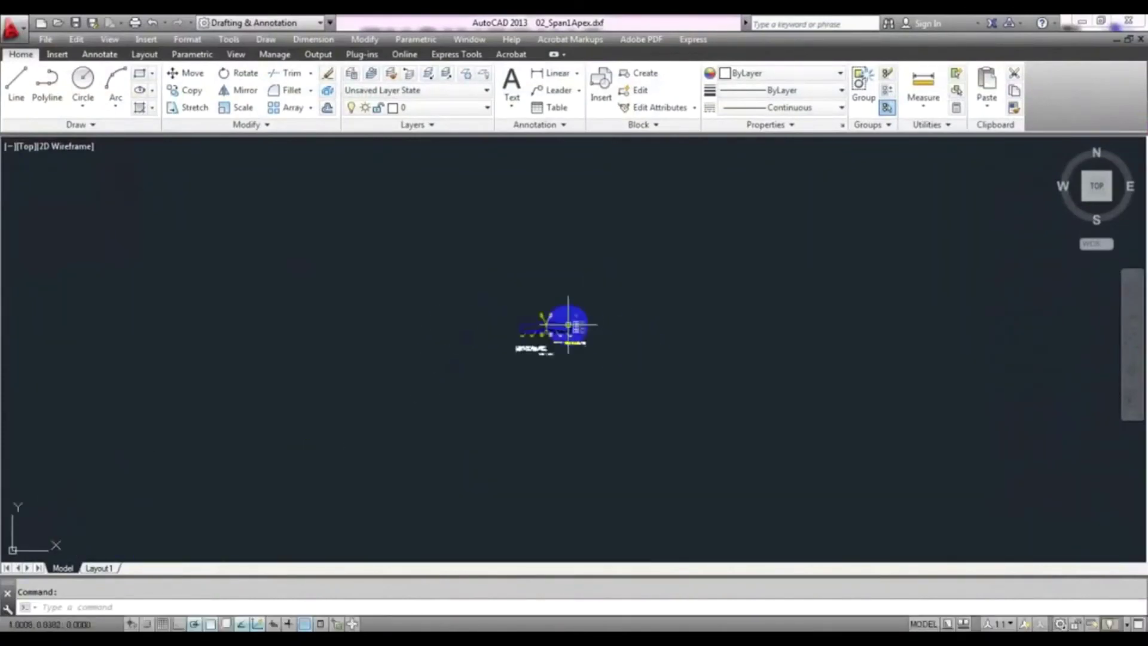
{"action": "scroll", "coordinate": [512, 359], "scroll_direction": "up", "scroll_amount": 5}
{"action": "scroll", "coordinate": [655, 385], "scroll_direction": "up", "scroll_amount": 3}
{"action": "scroll", "coordinate": [590, 384], "scroll_direction": "down", "scroll_amount": 5}
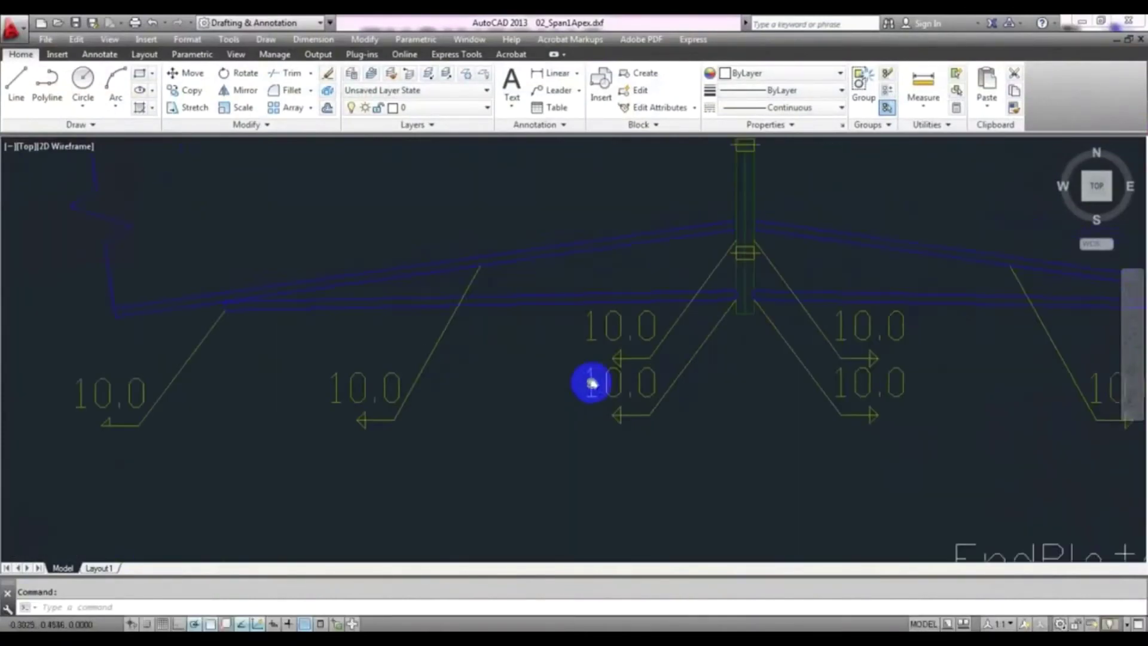
{"action": "scroll", "coordinate": [579, 334], "scroll_direction": "up", "scroll_amount": 2}
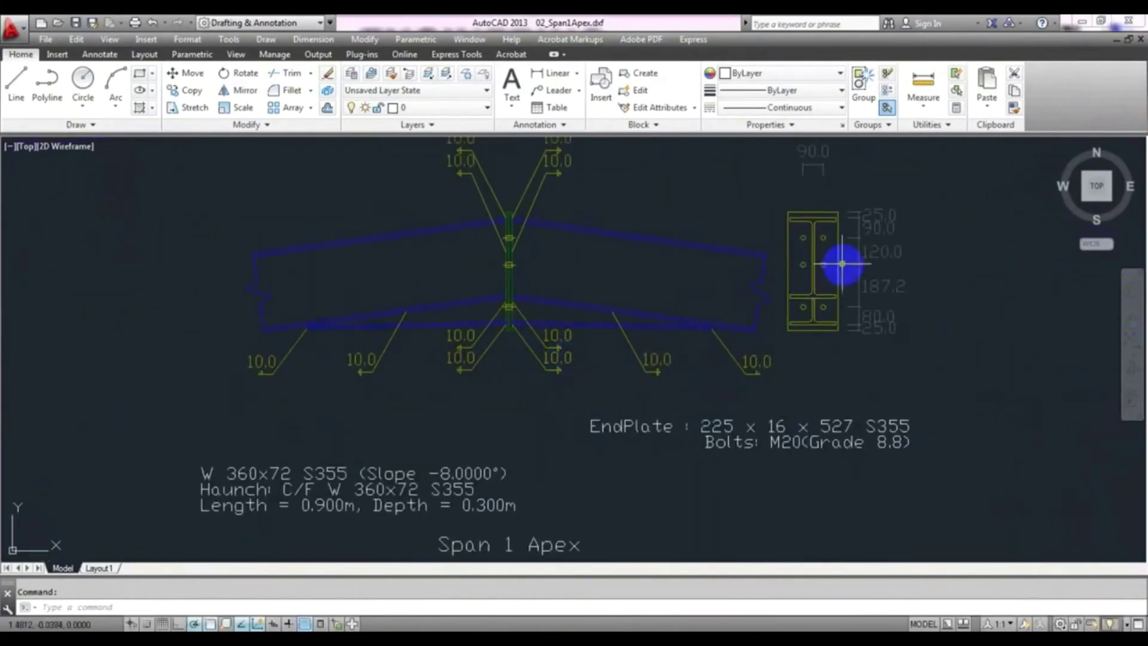
{"action": "scroll", "coordinate": [839, 286], "scroll_direction": "down", "scroll_amount": 2}
{"action": "scroll", "coordinate": [577, 329], "scroll_direction": "up", "scroll_amount": 1}
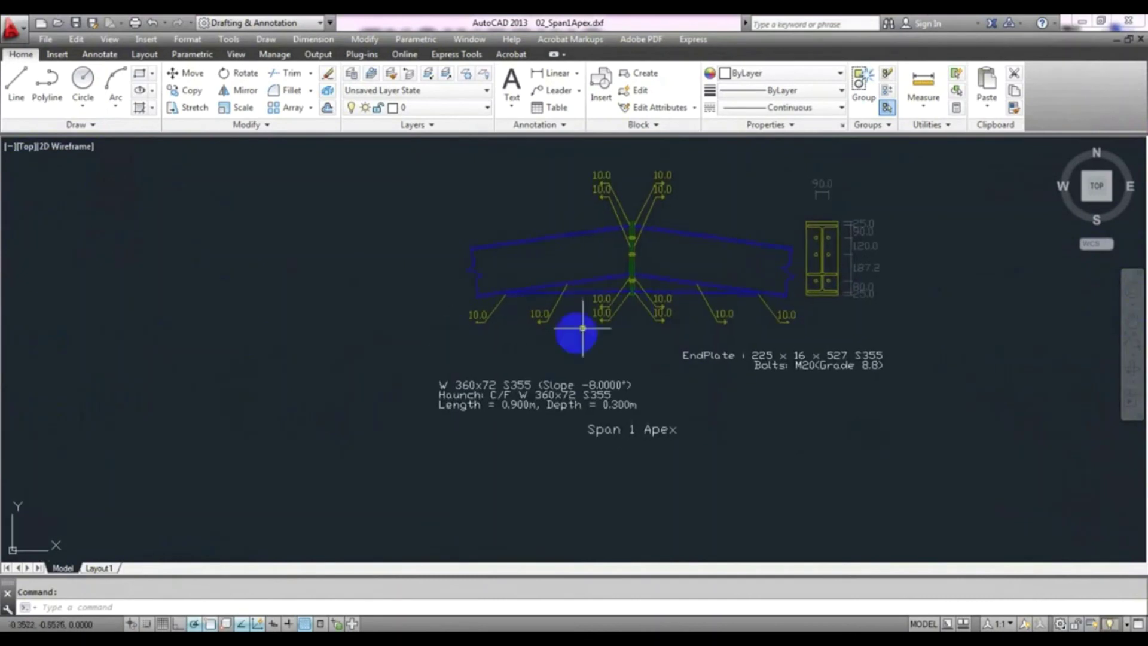
{"action": "scroll", "coordinate": [538, 372], "scroll_direction": "down", "scroll_amount": 1}
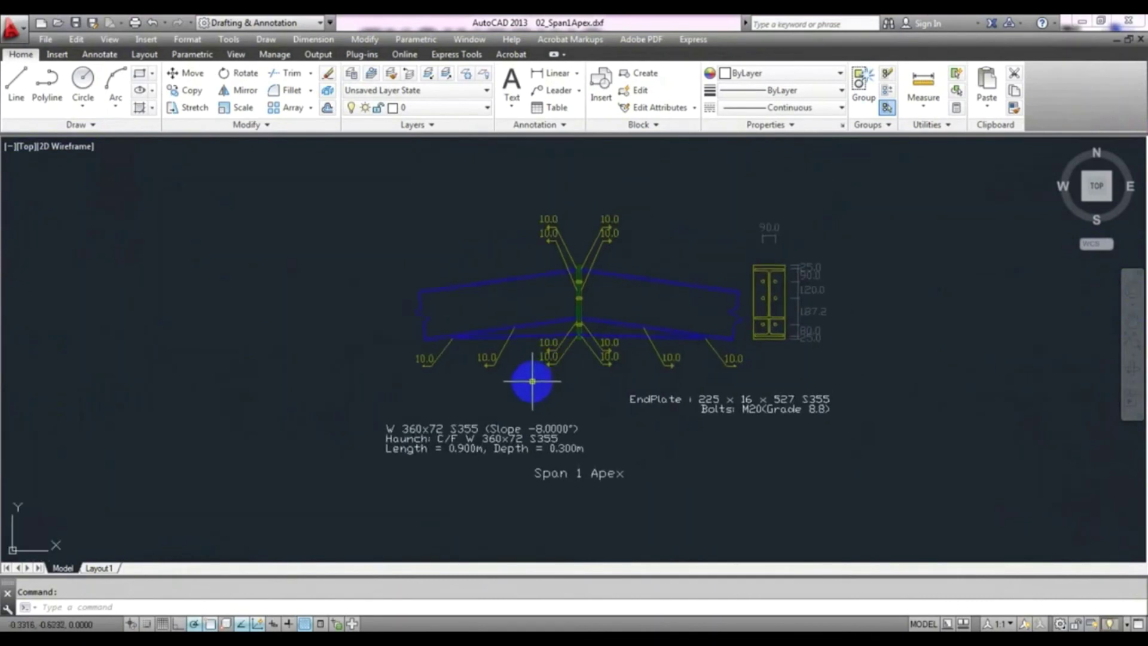
{"action": "scroll", "coordinate": [542, 359], "scroll_direction": "up", "scroll_amount": 4}
{"action": "scroll", "coordinate": [490, 406], "scroll_direction": "down", "scroll_amount": 2}
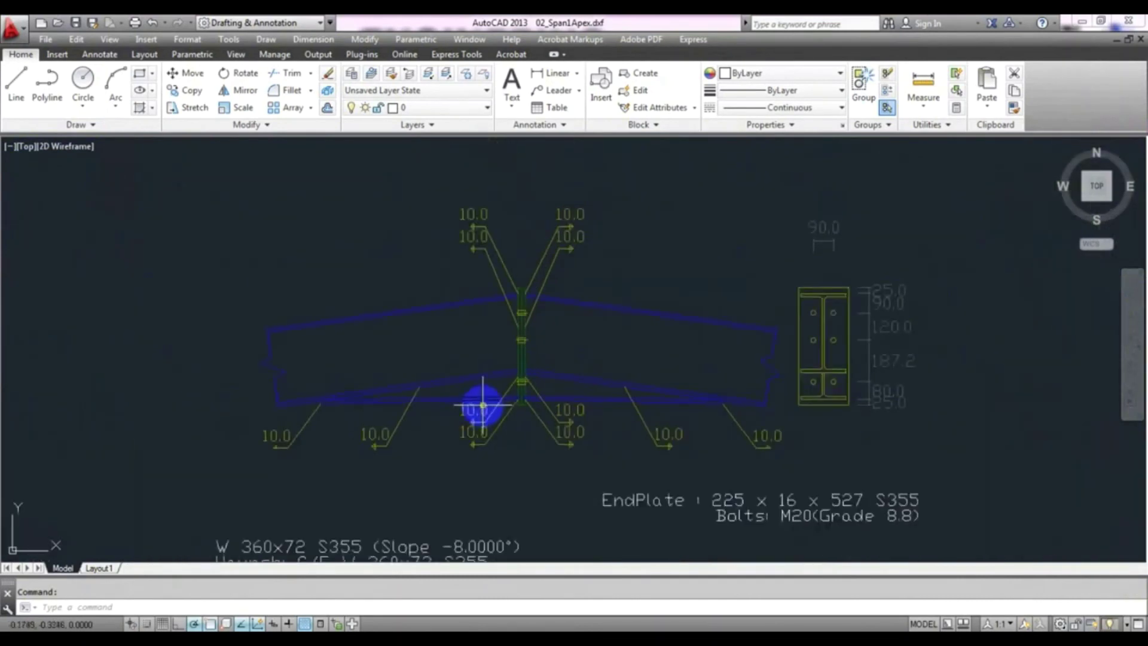
{"action": "right_click", "coordinate": [483, 402]}
{"action": "middle_click_drag", "start_coordinate": [484, 401], "coordinate": [503, 359]}
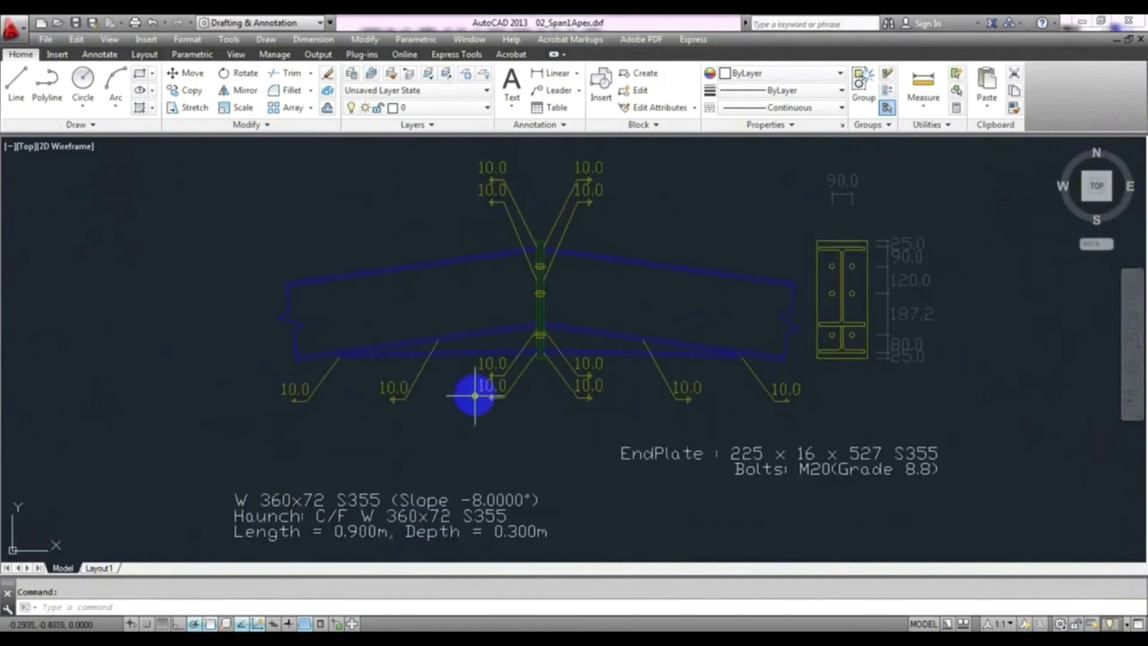
{"action": "middle_click_drag", "start_coordinate": [474, 424], "coordinate": [465, 427]}
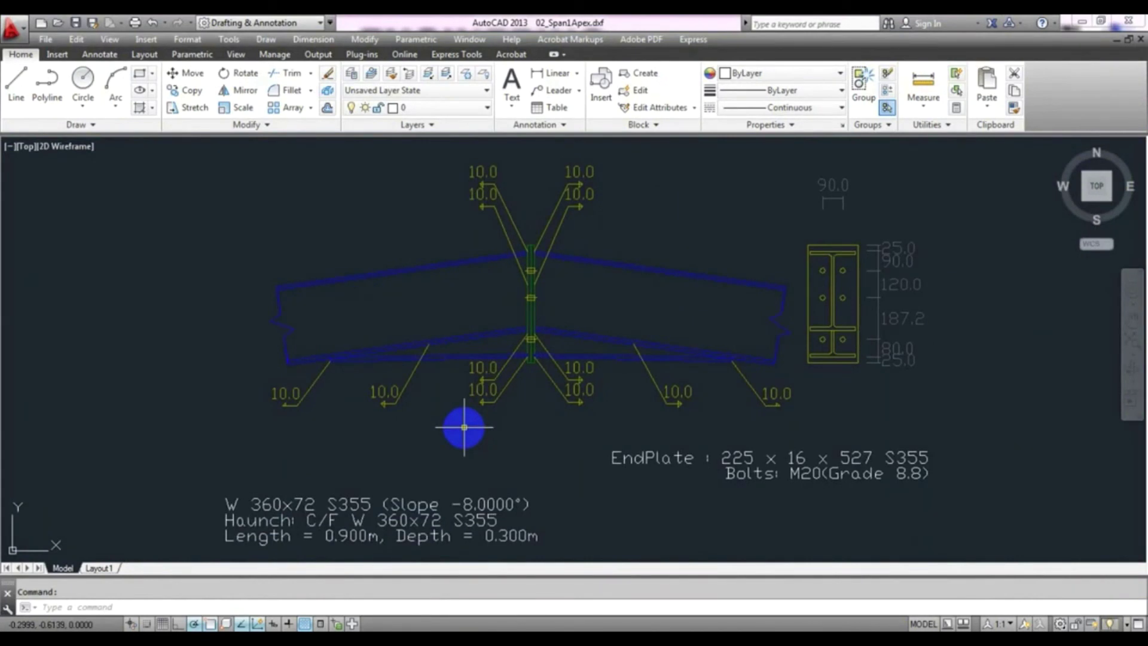
{"action": "middle_click_drag", "start_coordinate": [463, 425], "coordinate": [466, 433]}
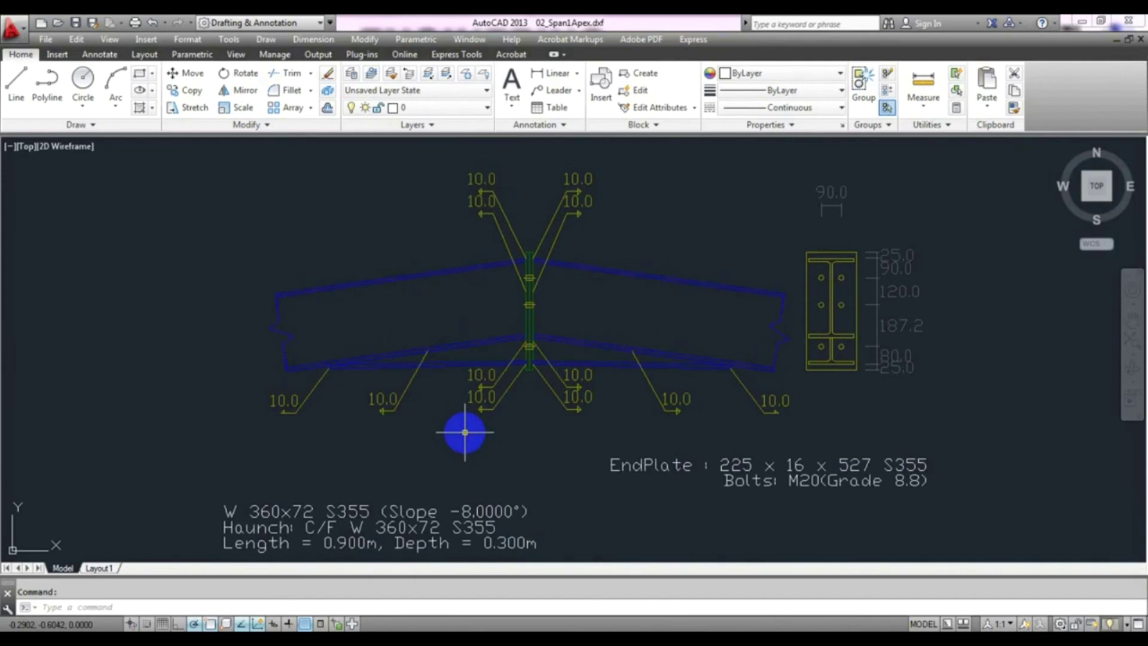
{"action": "middle_click_drag", "start_coordinate": [465, 432], "coordinate": [459, 433]}
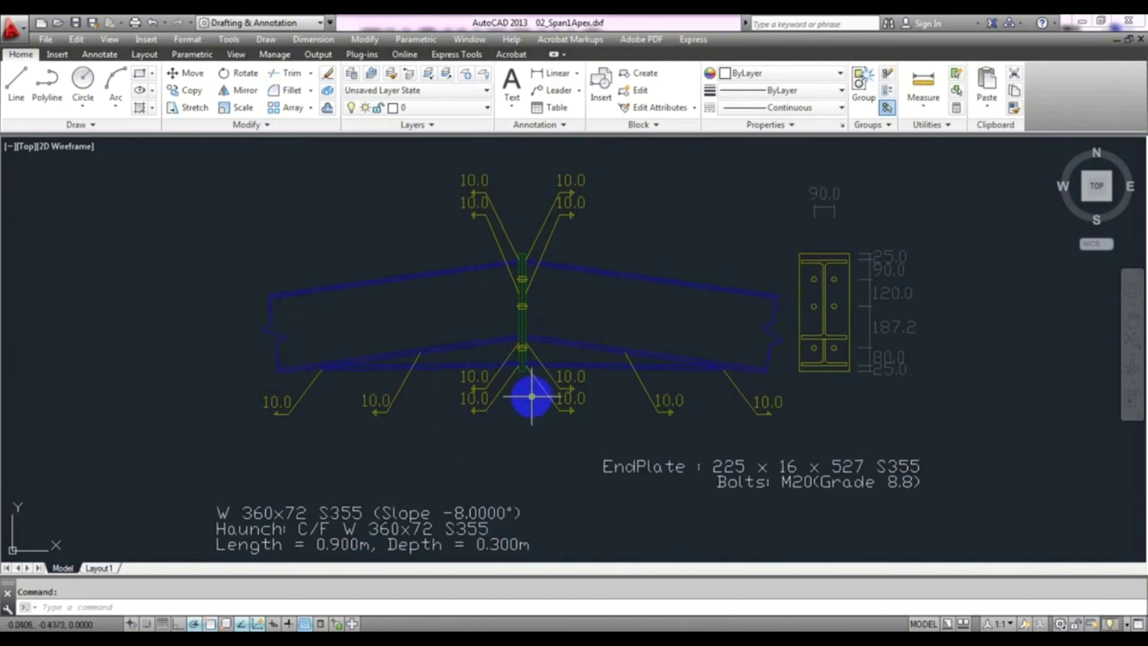
{"action": "middle_click_drag", "start_coordinate": [532, 397], "coordinate": [520, 413]}
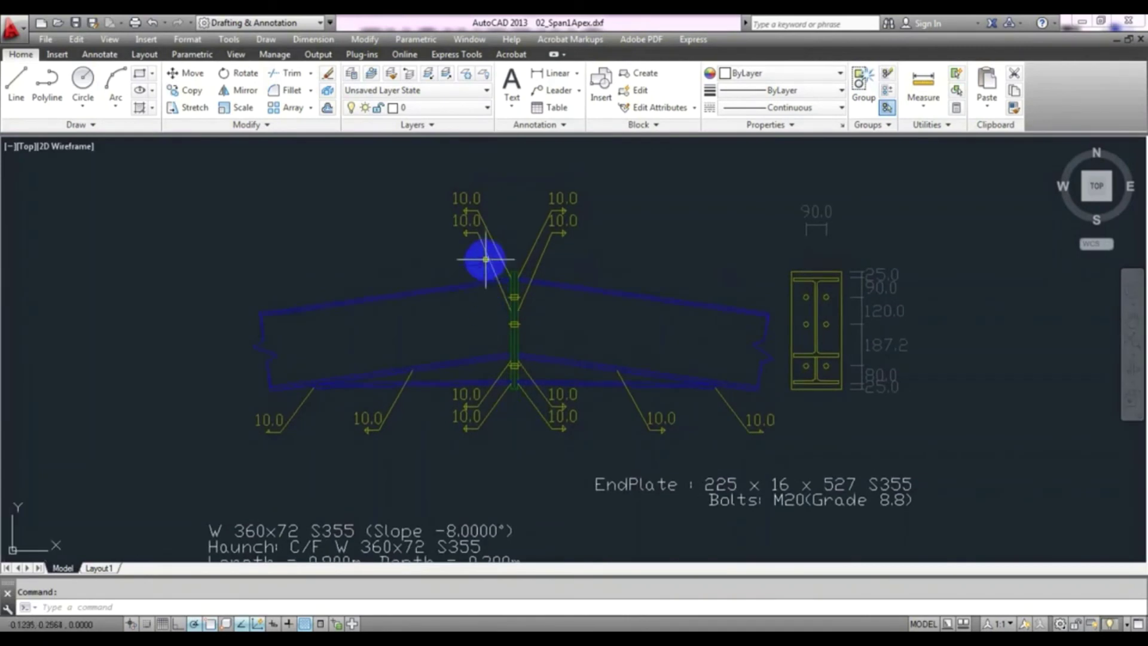
{"action": "mouse_move", "coordinate": [486, 251]}
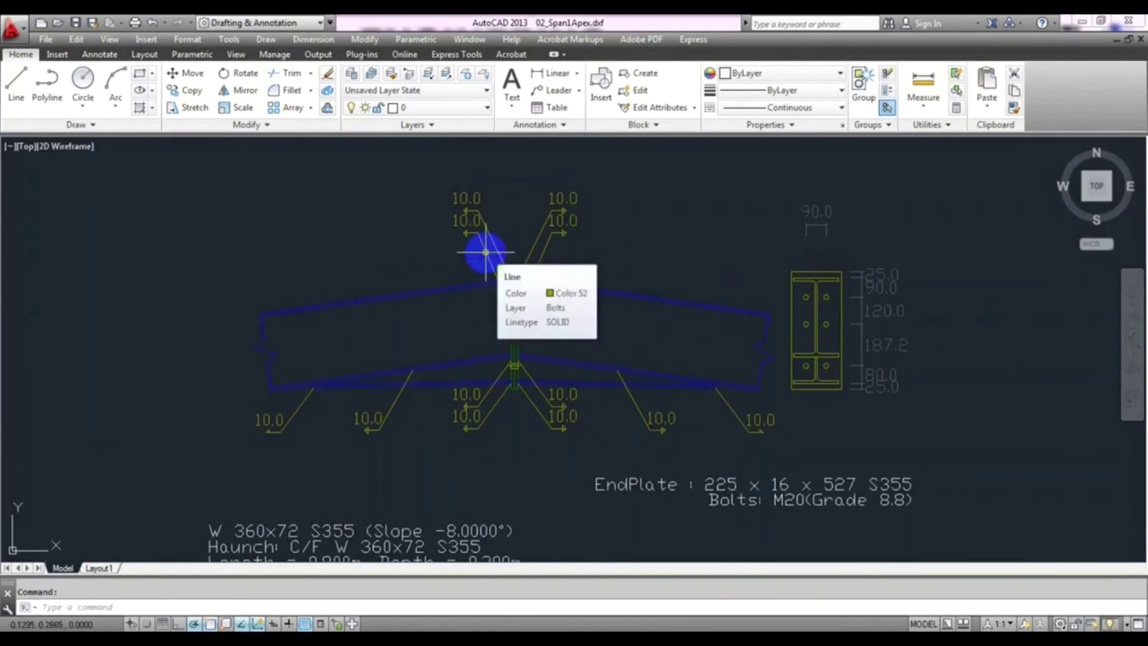
{"action": "middle_click_drag", "start_coordinate": [608, 251], "coordinate": [596, 245]}
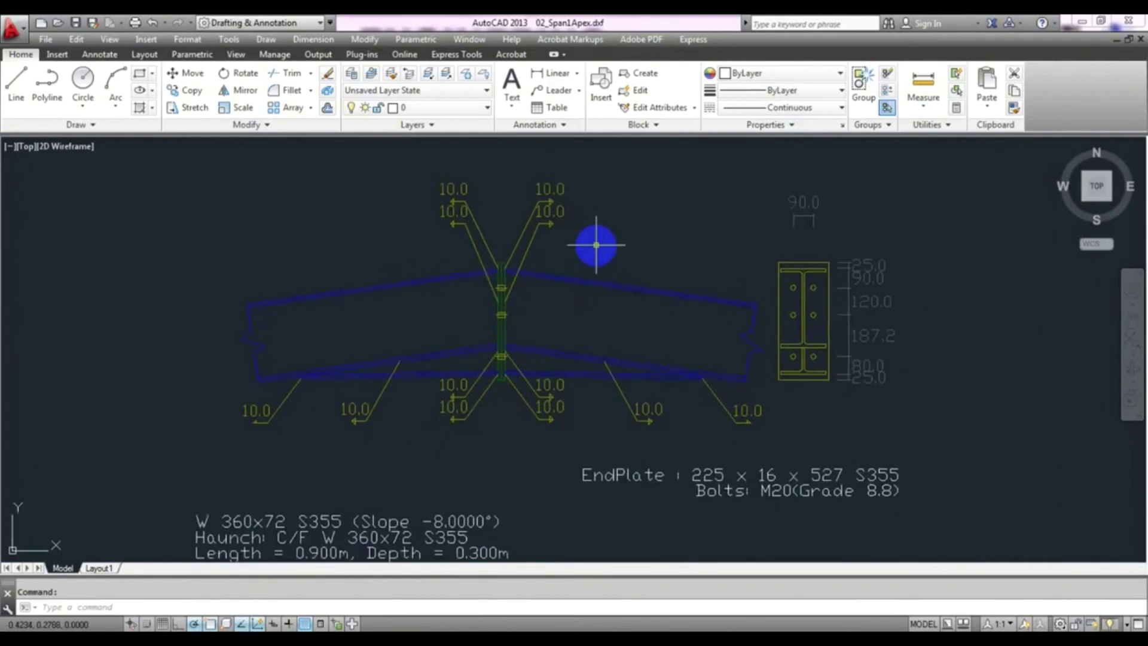